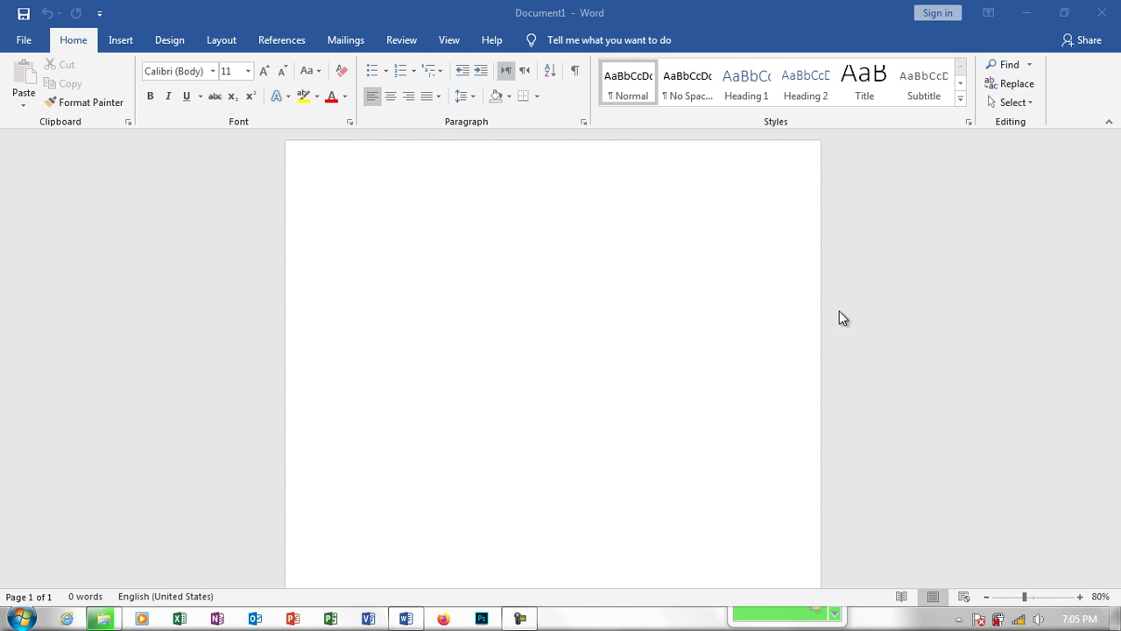
# - Generate five paragraphs of sample text in the blank document with =rand()
pyautogui.click(690, 287)
pyautogui.write('=rand(')
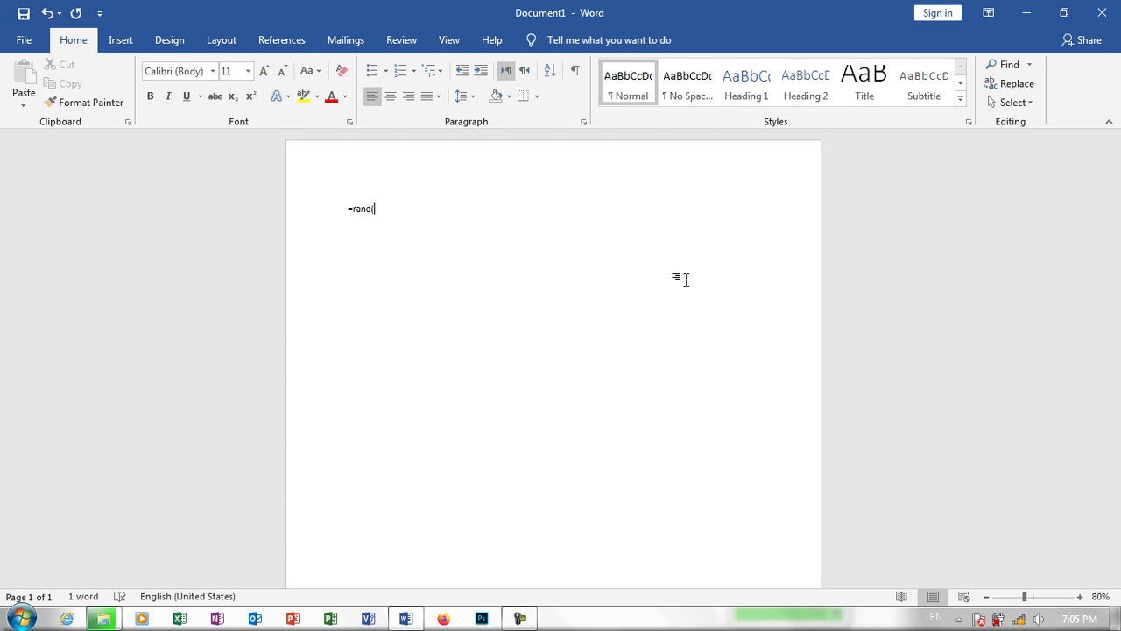
pyautogui.write(')')
pyautogui.press('Return')
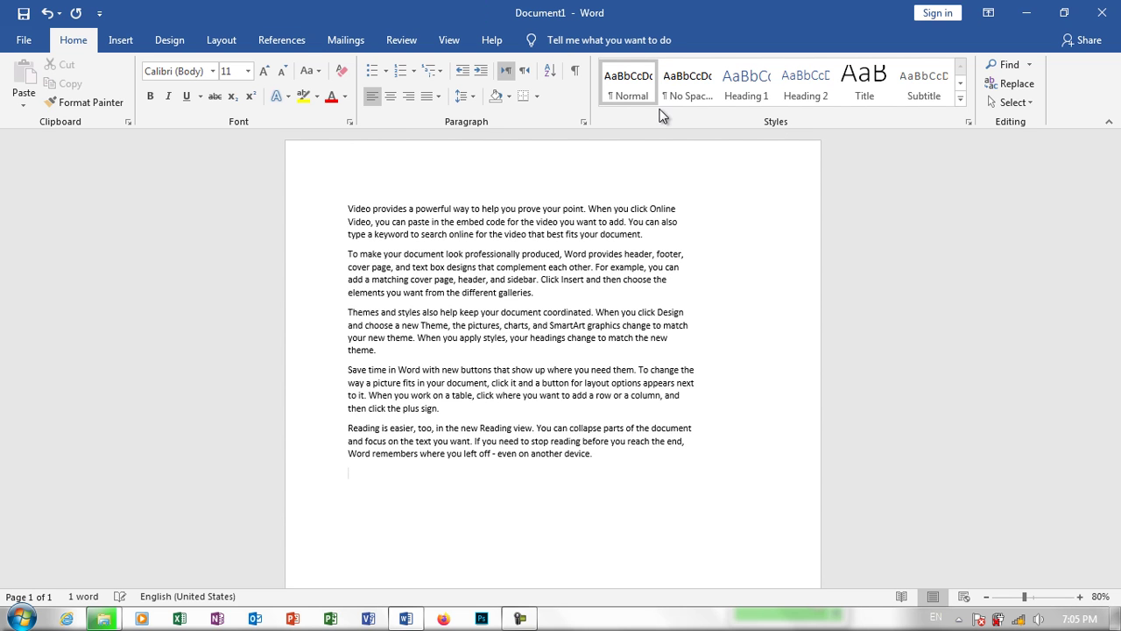
pyautogui.click(657, 235)
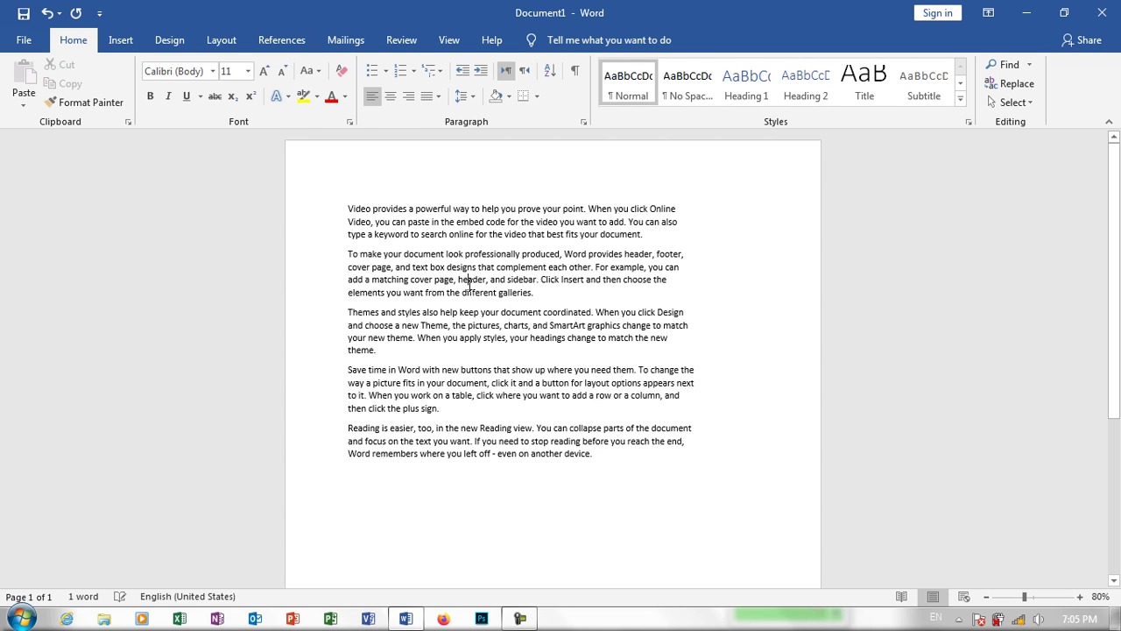
# - Copy the word 'header' from the second paragraph
pyautogui.doubleClick(471, 279)
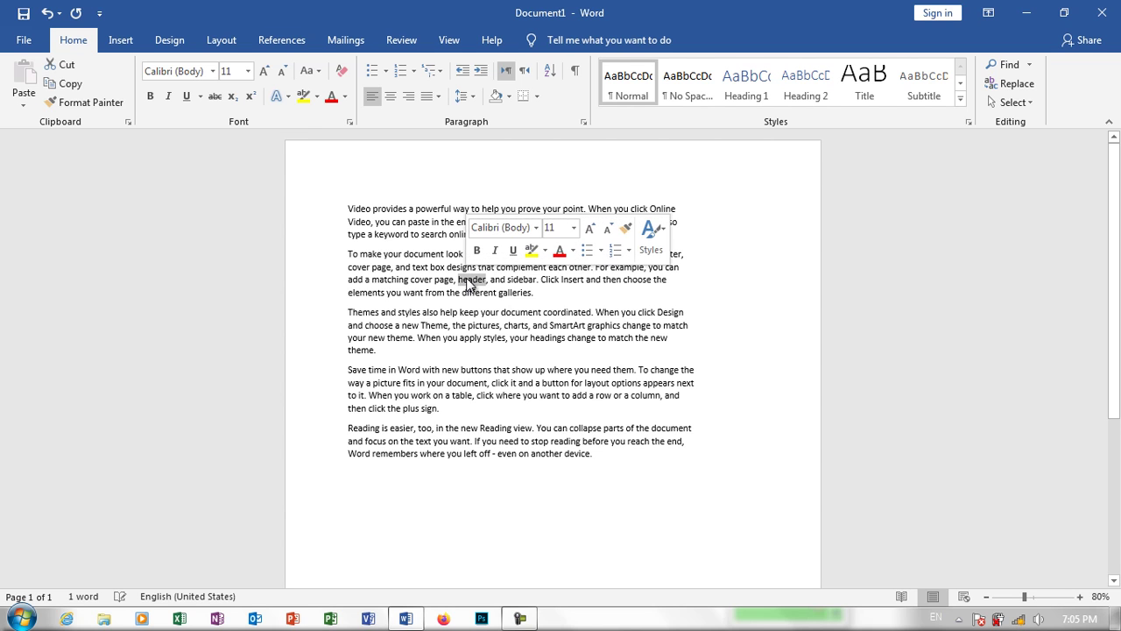
pyautogui.rightClick(471, 281)
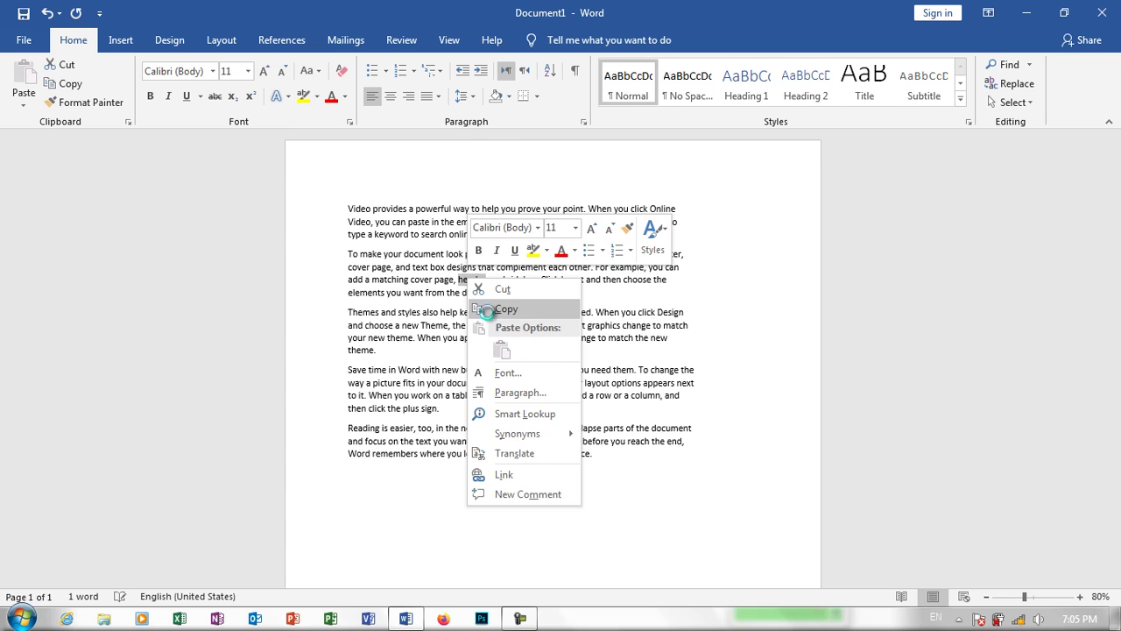
pyautogui.click(506, 309)
# - Add an empty line after 'galleries.' and zoom the page to 156%
pyautogui.click(480, 290)
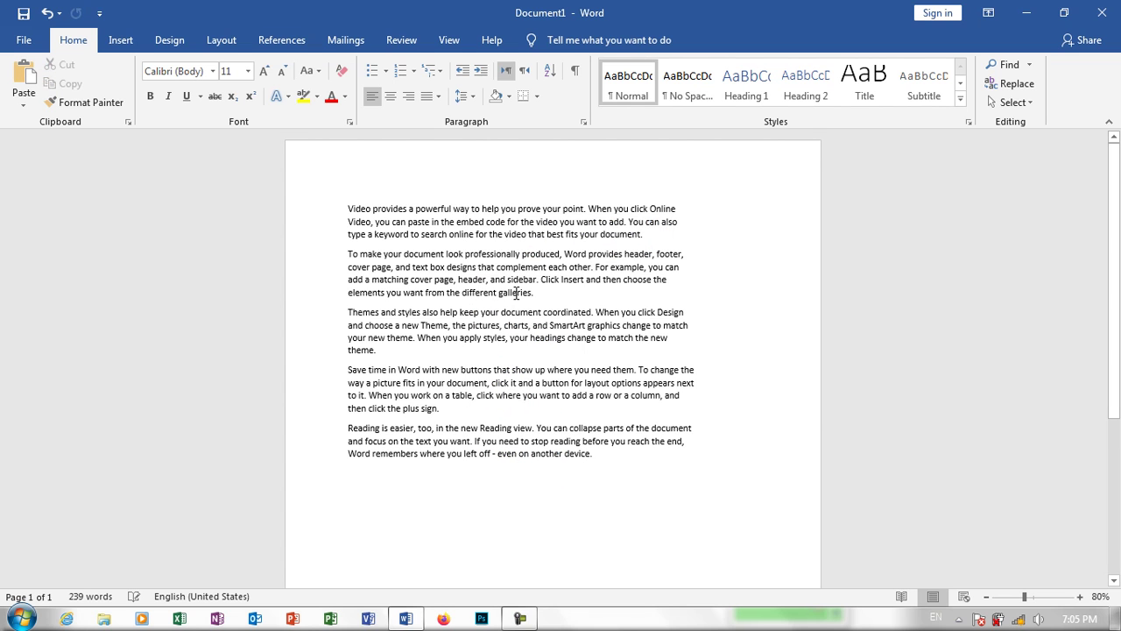
pyautogui.click(536, 292)
pyautogui.press('Return')
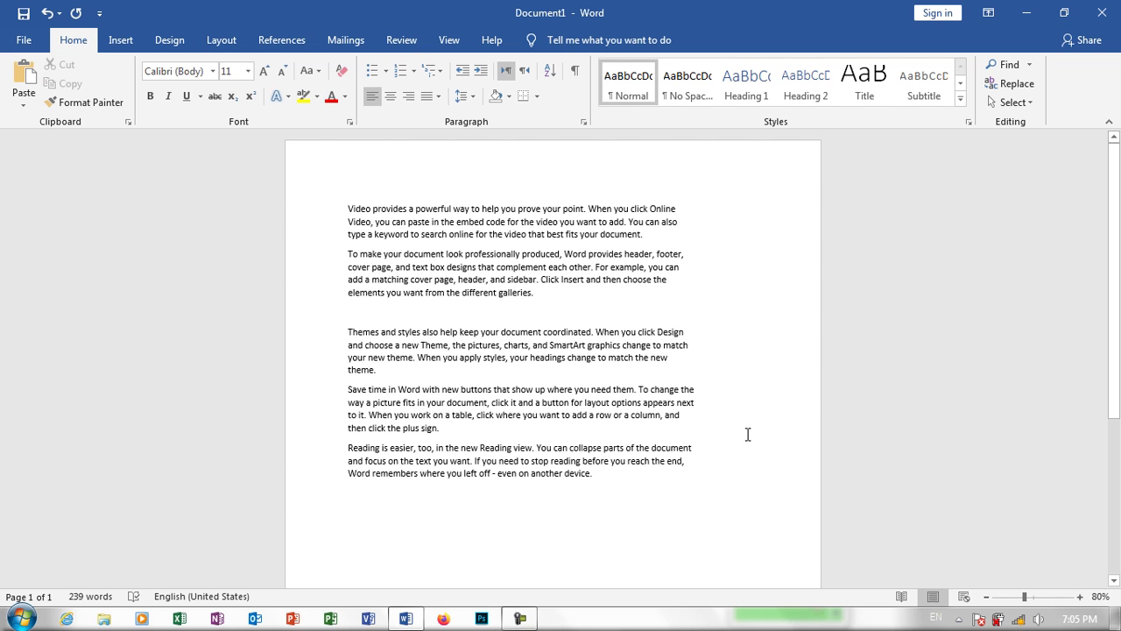
pyautogui.moveTo(1025, 596); pyautogui.dragTo(1039, 596)
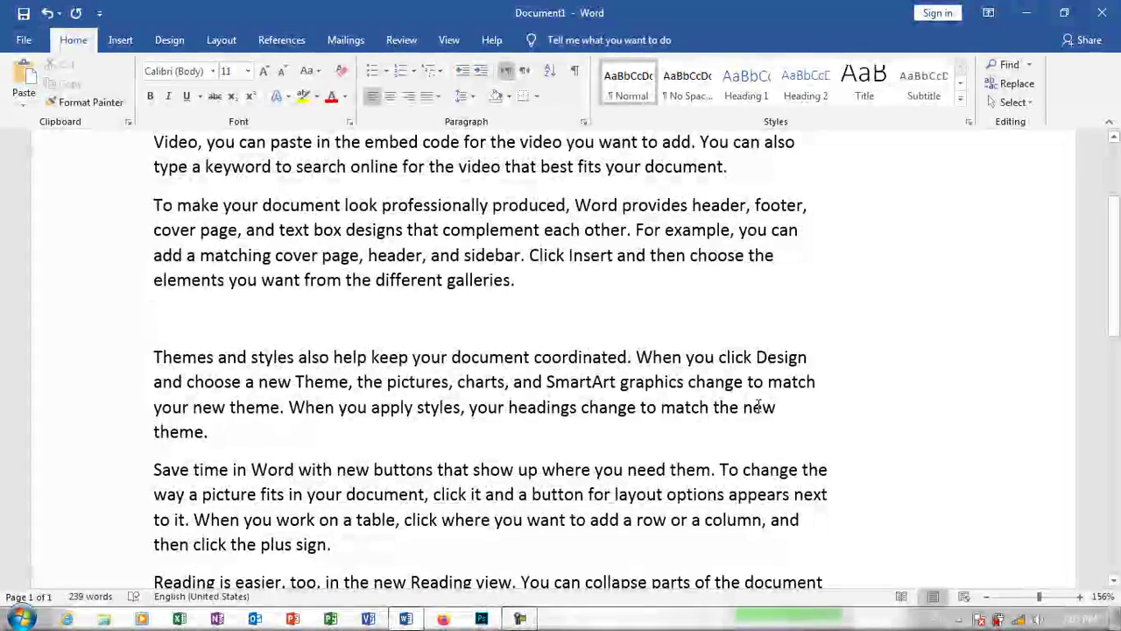
# - Paste 'header' on the empty line with Keep Source Formatting and give it a blue outline effect
pyautogui.click(24, 103)
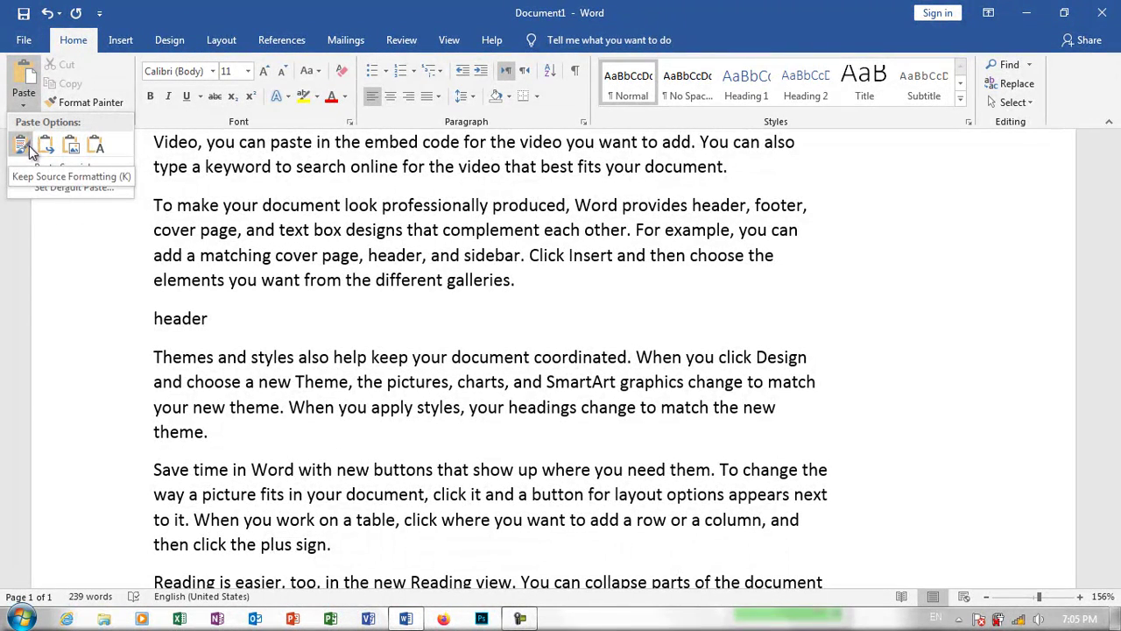
pyautogui.click(24, 72)
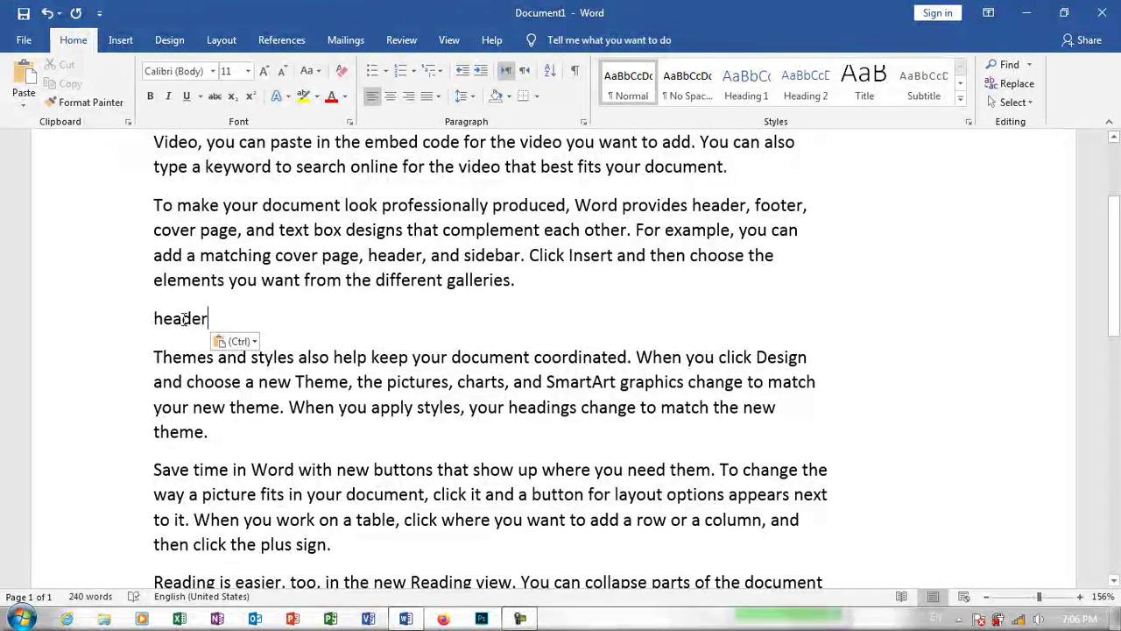
pyautogui.doubleClick(184, 320)
pyautogui.click(277, 96)
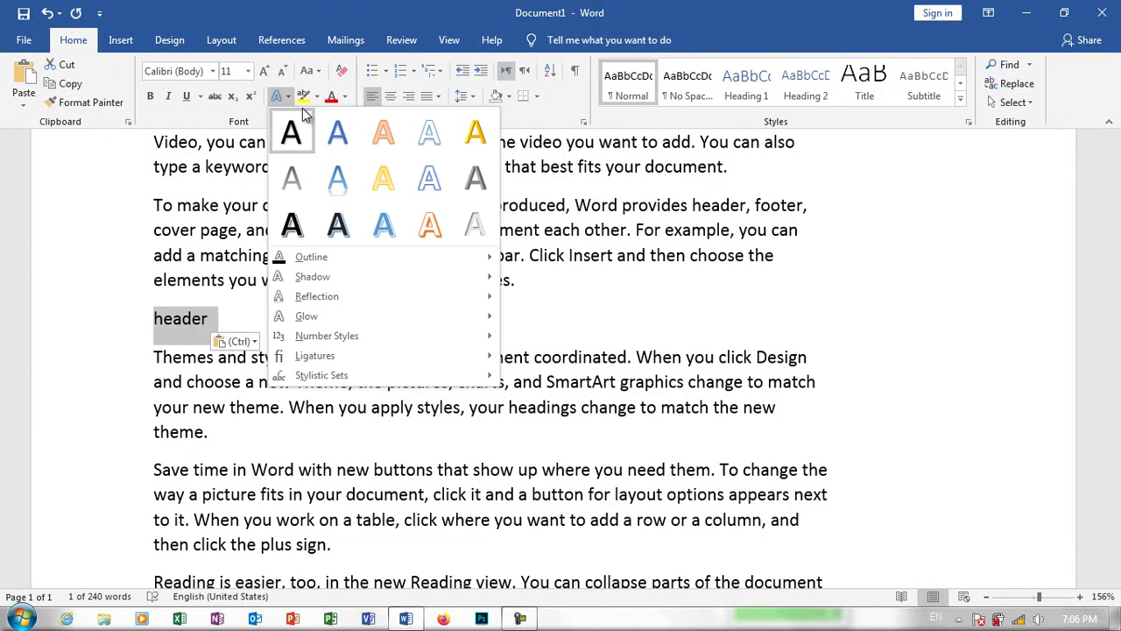
pyautogui.click(429, 179)
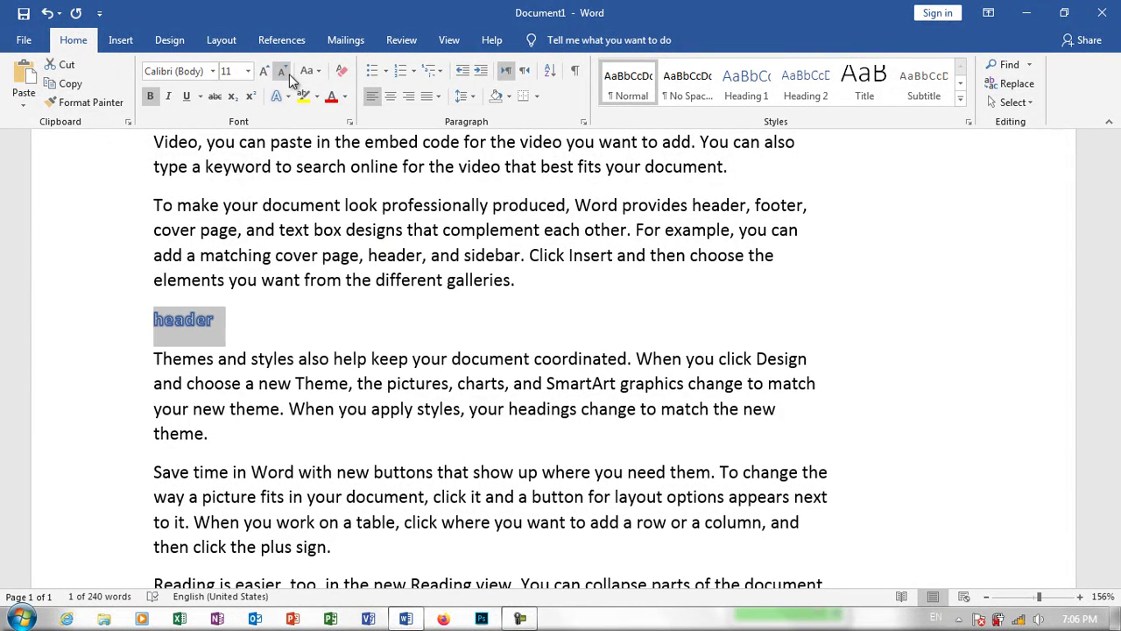
# - Grow 'header' to 22 pt and add an empty line after 'theme.'
pyautogui.click(264, 71)
pyautogui.click(264, 72)
pyautogui.click(264, 72)
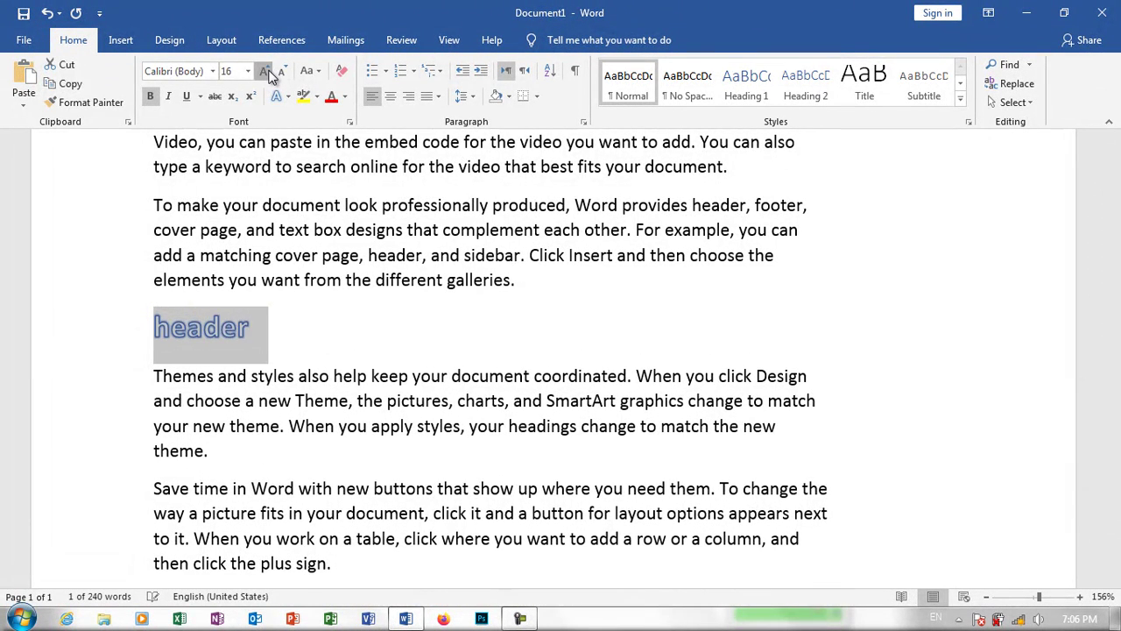
pyautogui.click(265, 72)
pyautogui.click(265, 72)
pyautogui.click(264, 71)
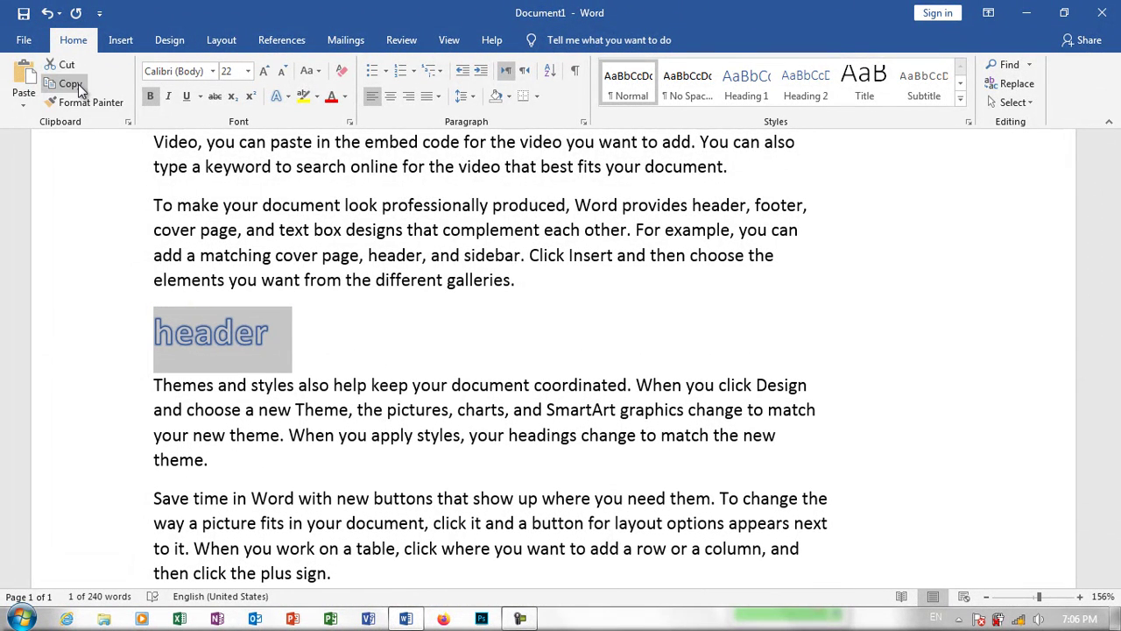
pyautogui.click(316, 472)
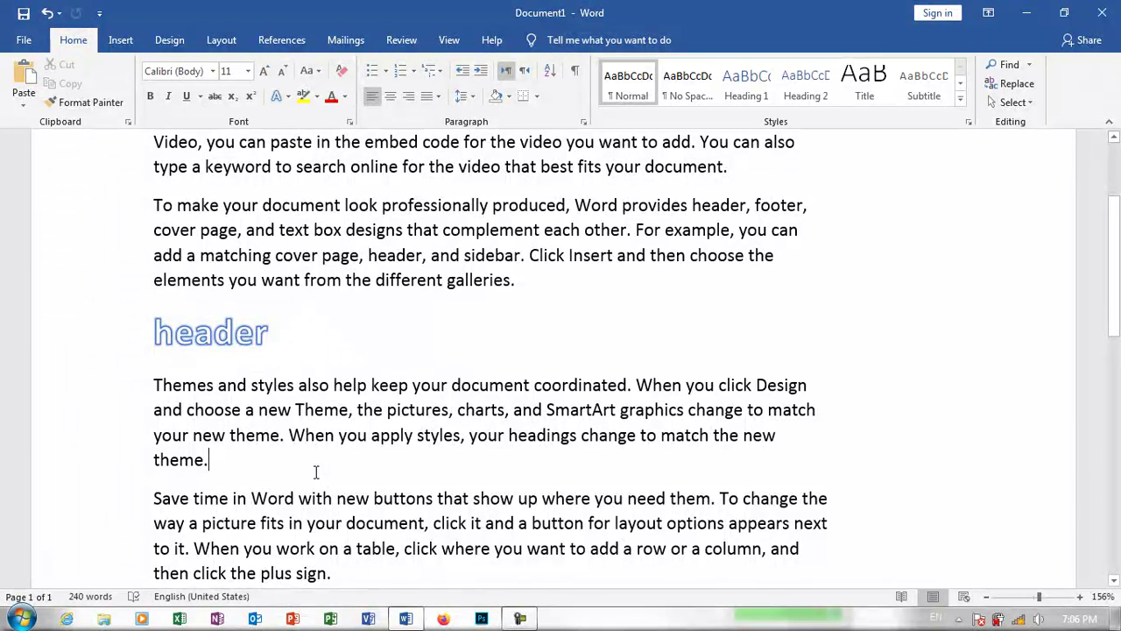
pyautogui.press('Return')
# - Underline the word 'galleries' in the cover-page paragraph
pyautogui.click(24, 105)
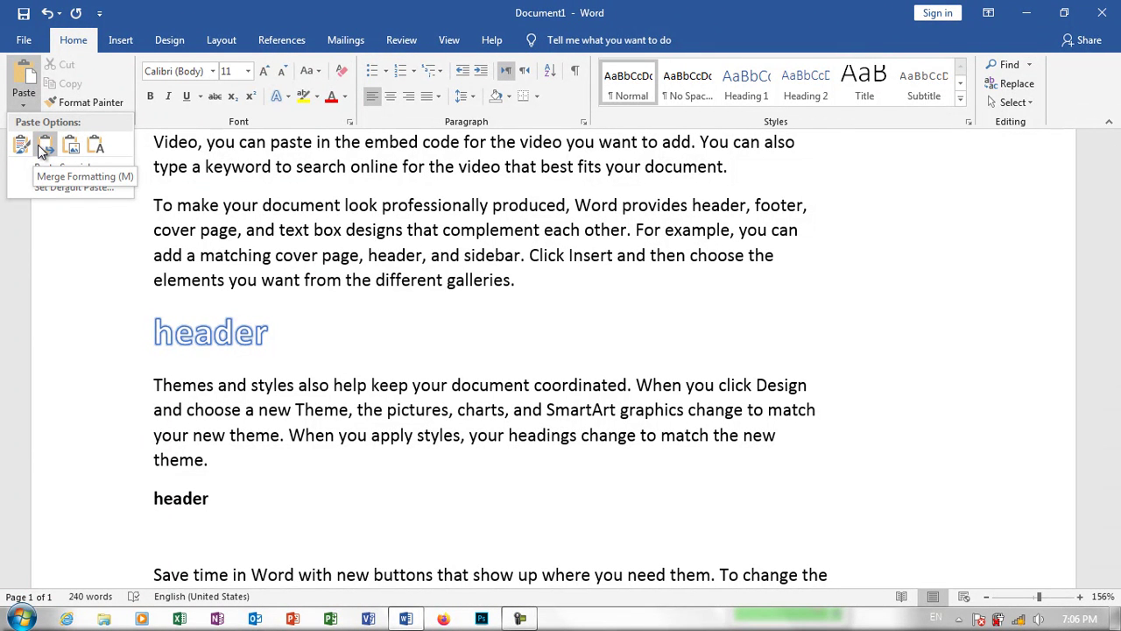
pyautogui.click(316, 420)
pyautogui.doubleClick(462, 279)
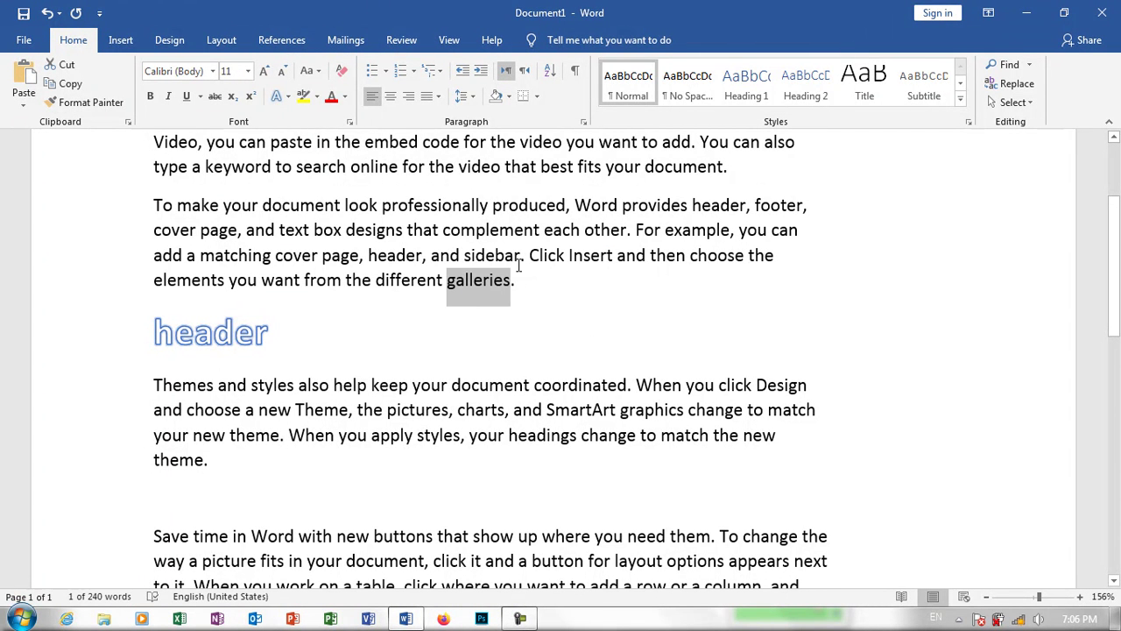
pyautogui.hotkey('ctrl', 'u')
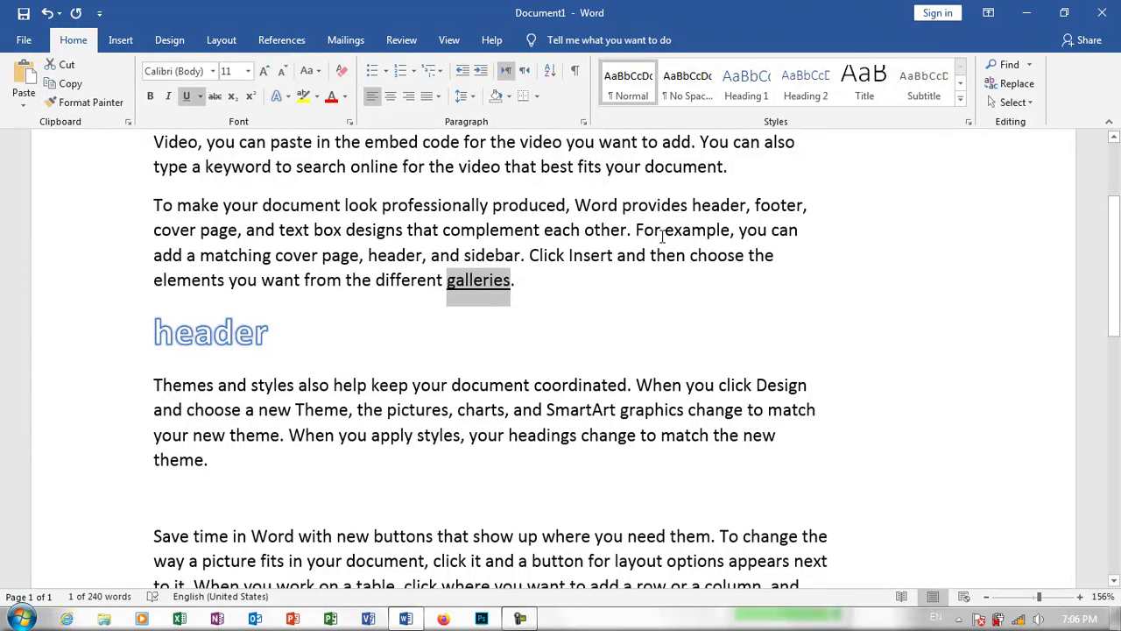
# - Italicize the word 'example', then select 'galleries' as the paste target
pyautogui.doubleClick(670, 233)
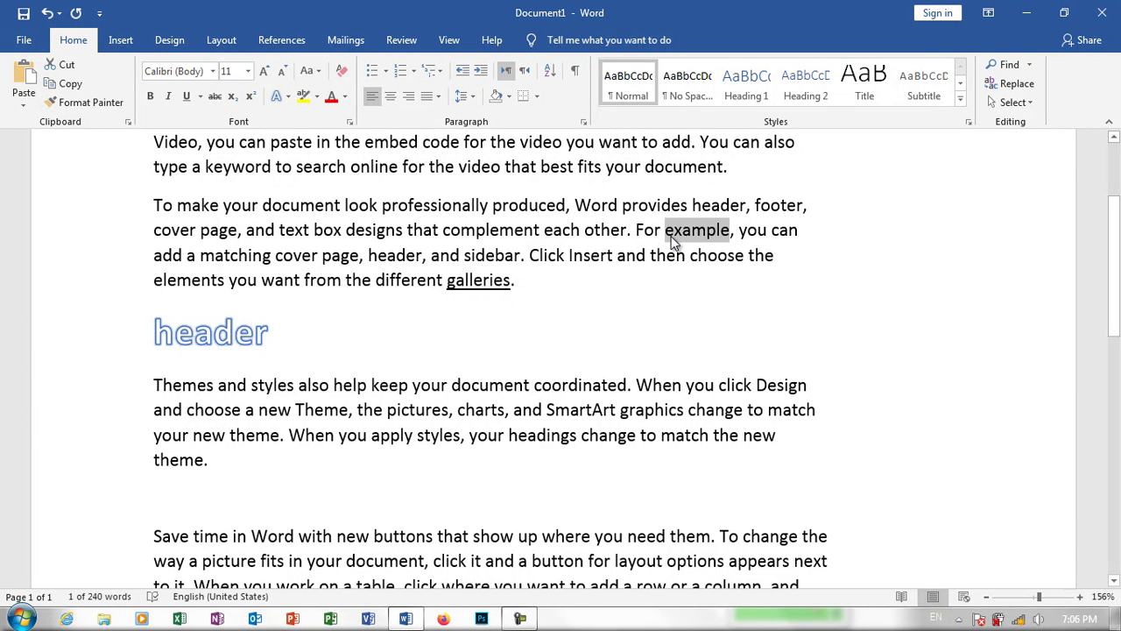
pyautogui.hotkey('ctrl', 'i')
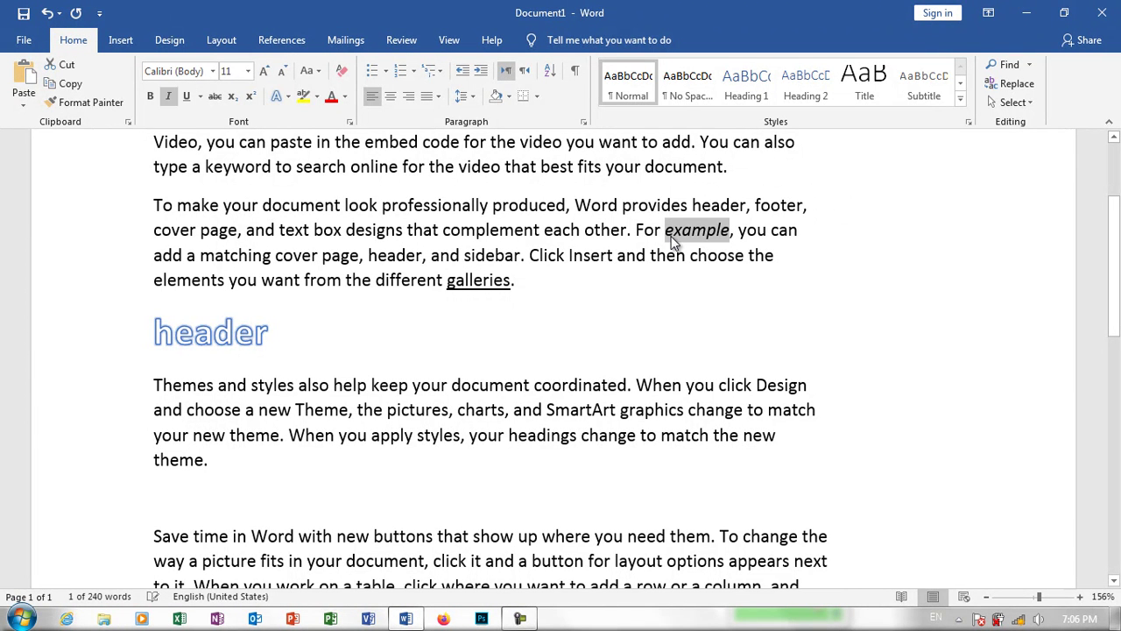
pyautogui.click(686, 235)
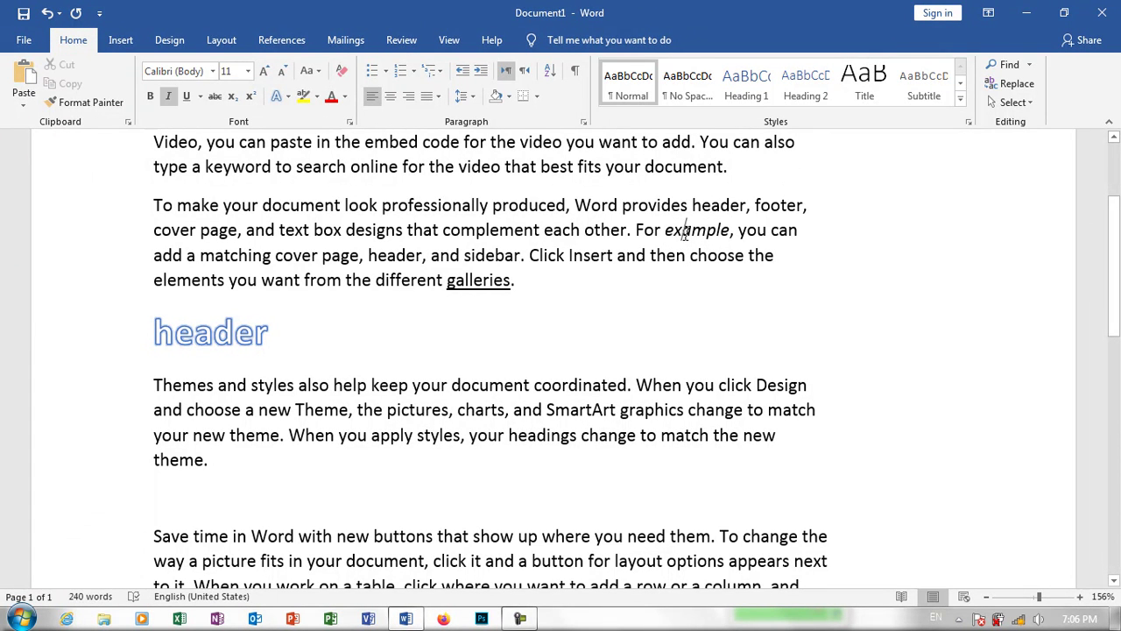
pyautogui.doubleClick(687, 233)
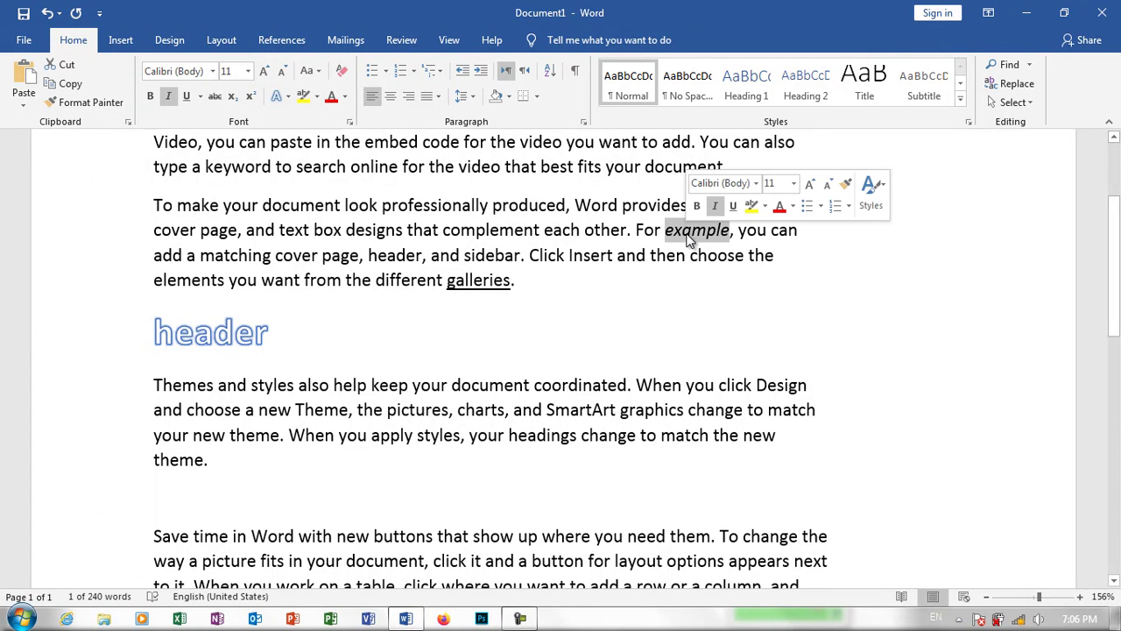
pyautogui.click(499, 278)
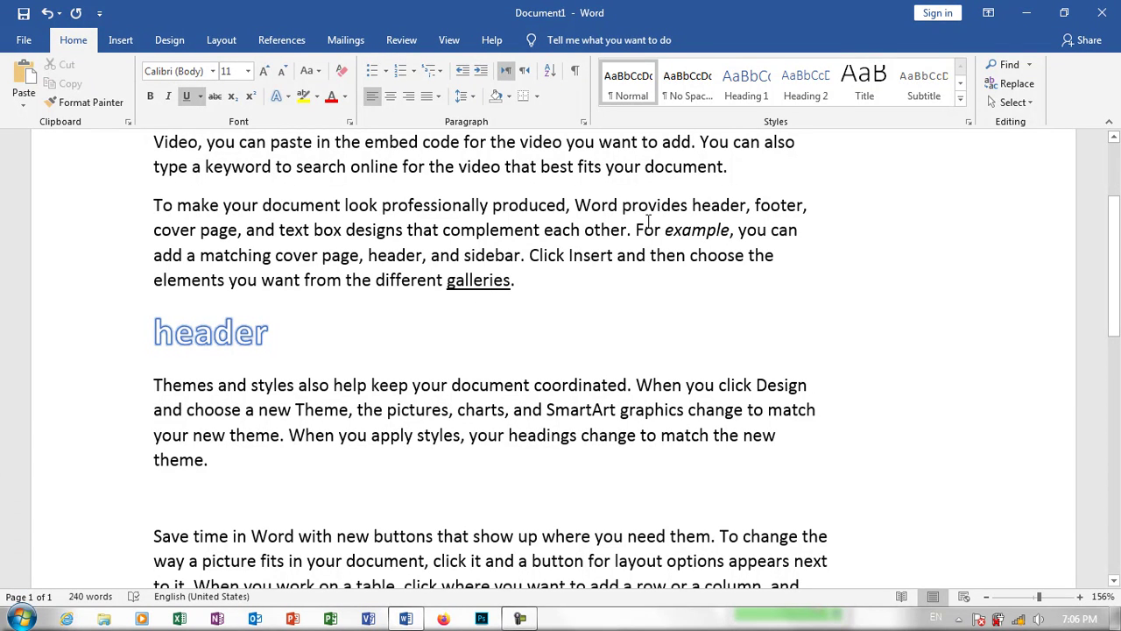
pyautogui.doubleClick(687, 229)
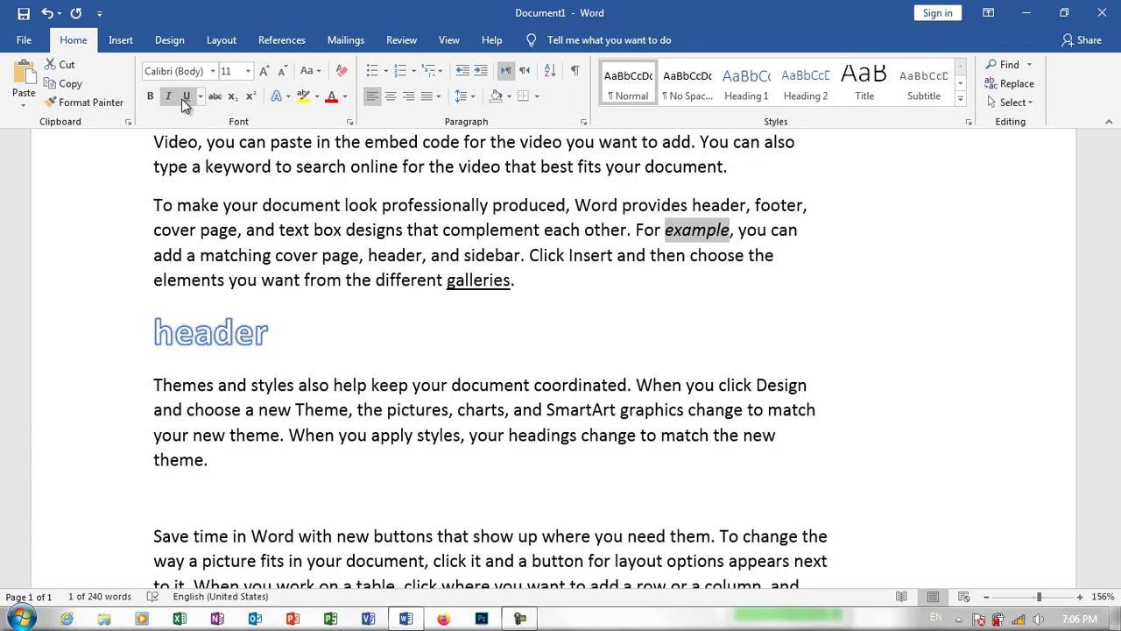
pyautogui.click(70, 83)
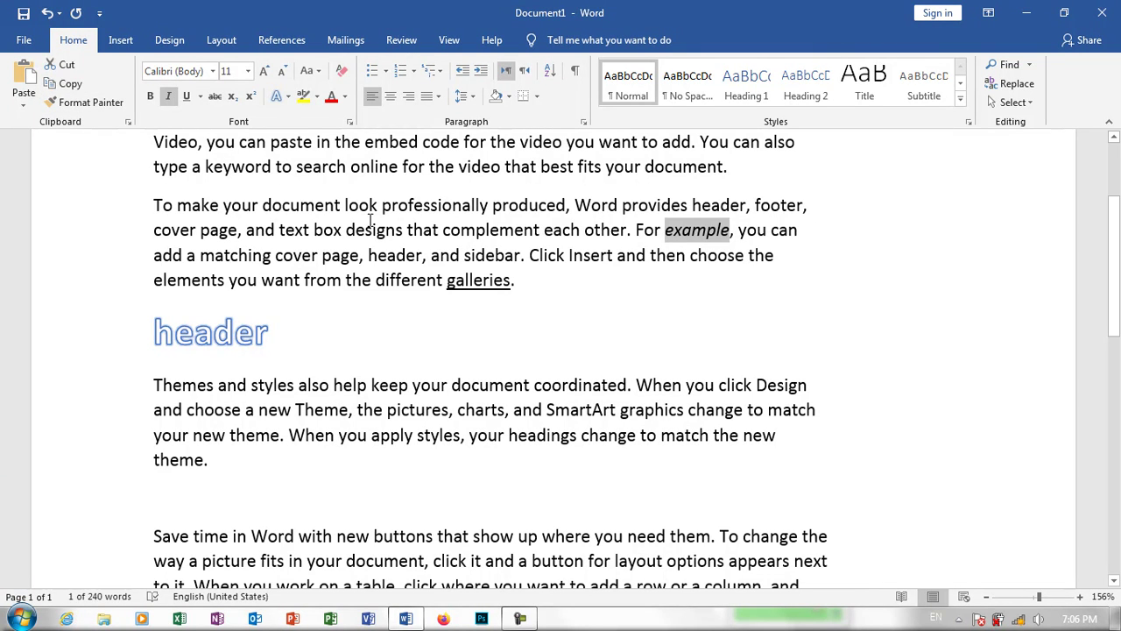
pyautogui.click(469, 280)
pyautogui.doubleClick(473, 280)
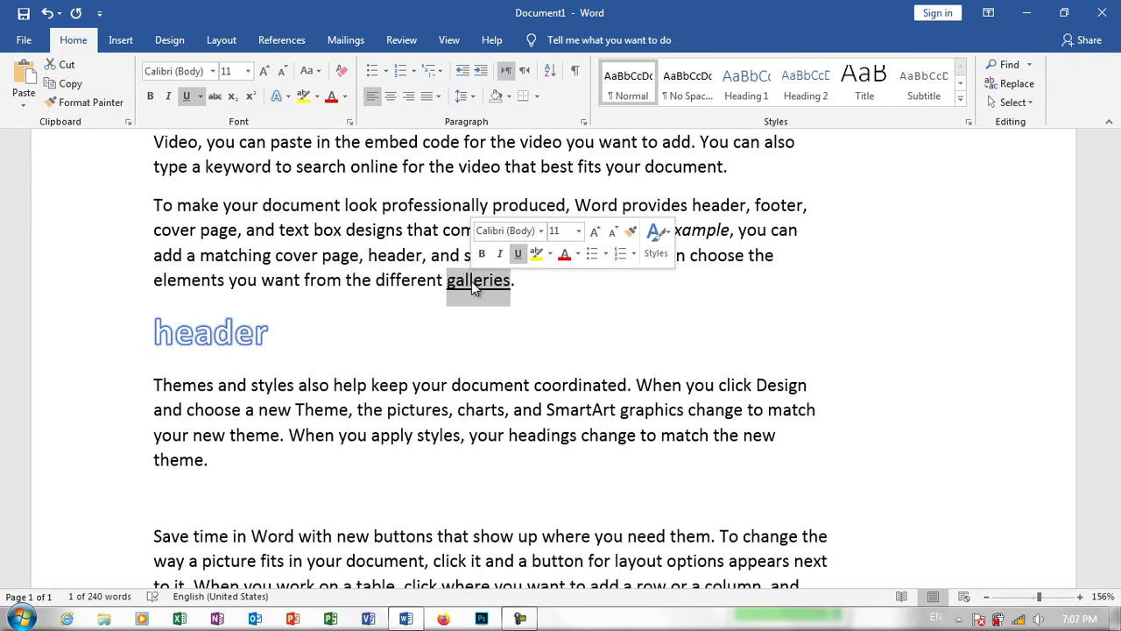
# - Replace 'galleries' with the copied word pasted as a Picture
pyautogui.click(19, 96)
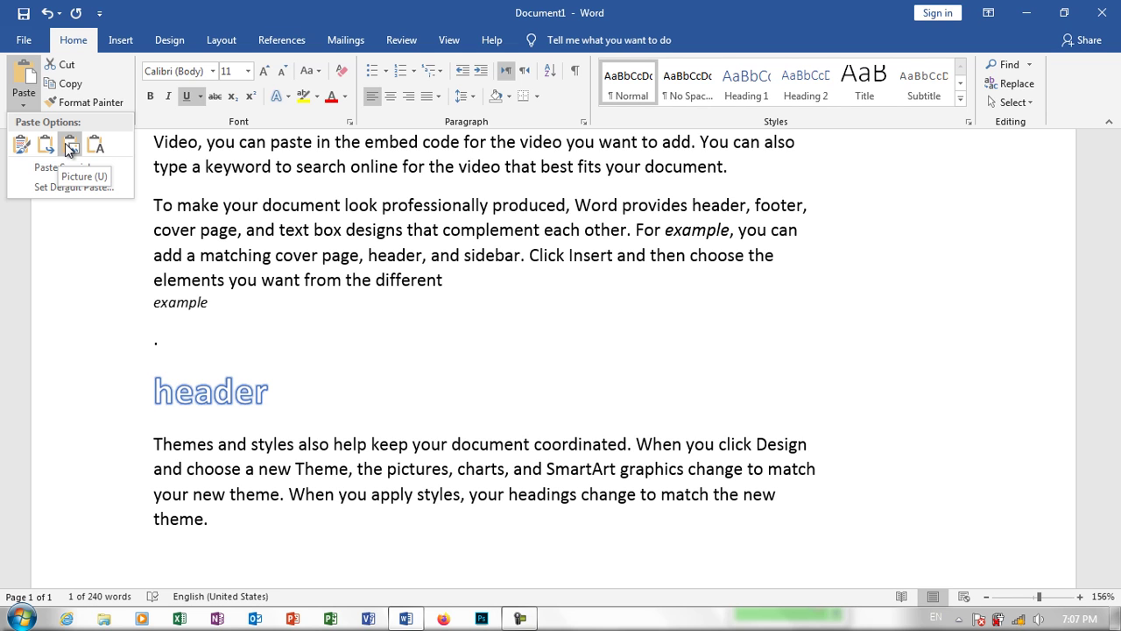
pyautogui.click(70, 149)
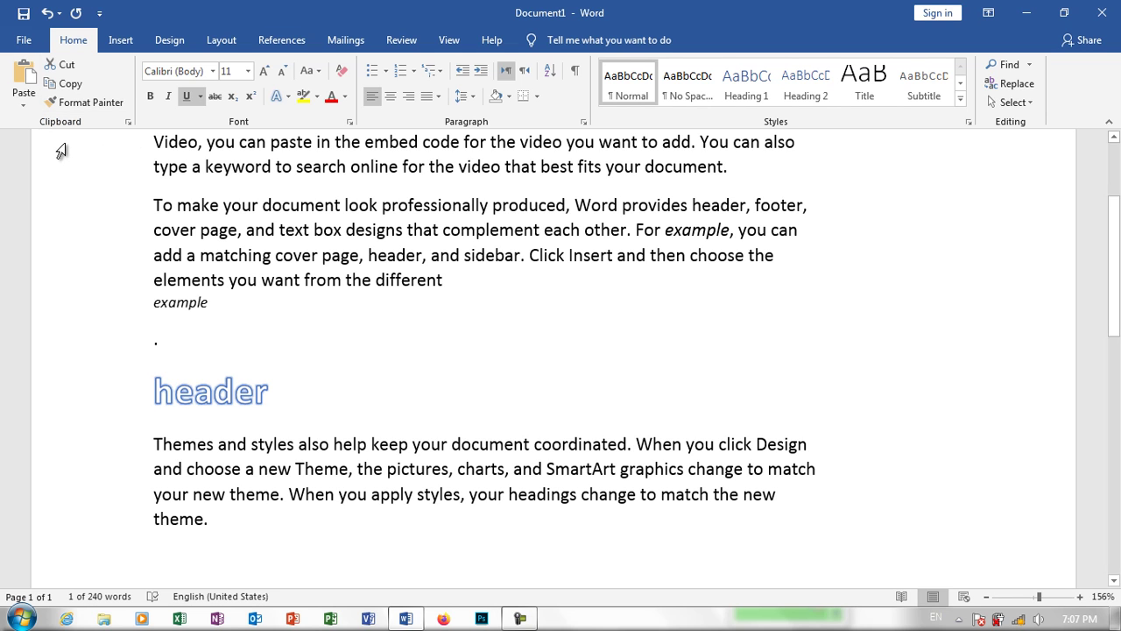
# - Rotate the pasted 'example' picture to a slight upward tilt to the right
pyautogui.click(191, 301)
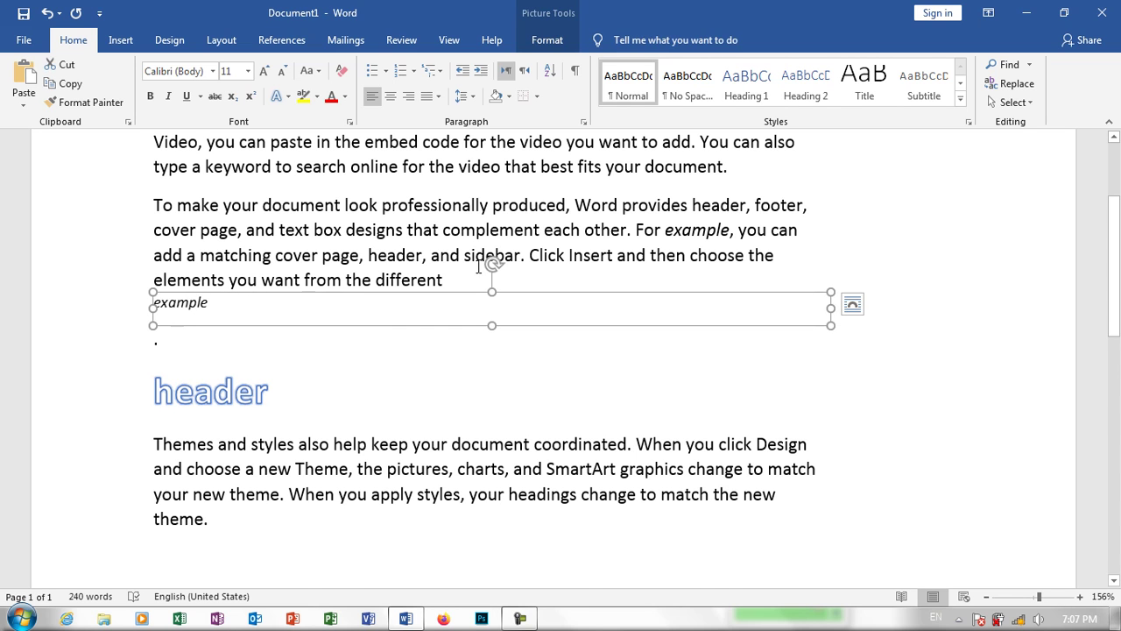
pyautogui.moveTo(492, 266)
pyautogui.mouseDown()
pyautogui.moveTo(498, 292)
pyautogui.moveTo(487, 275)
pyautogui.mouseUp()
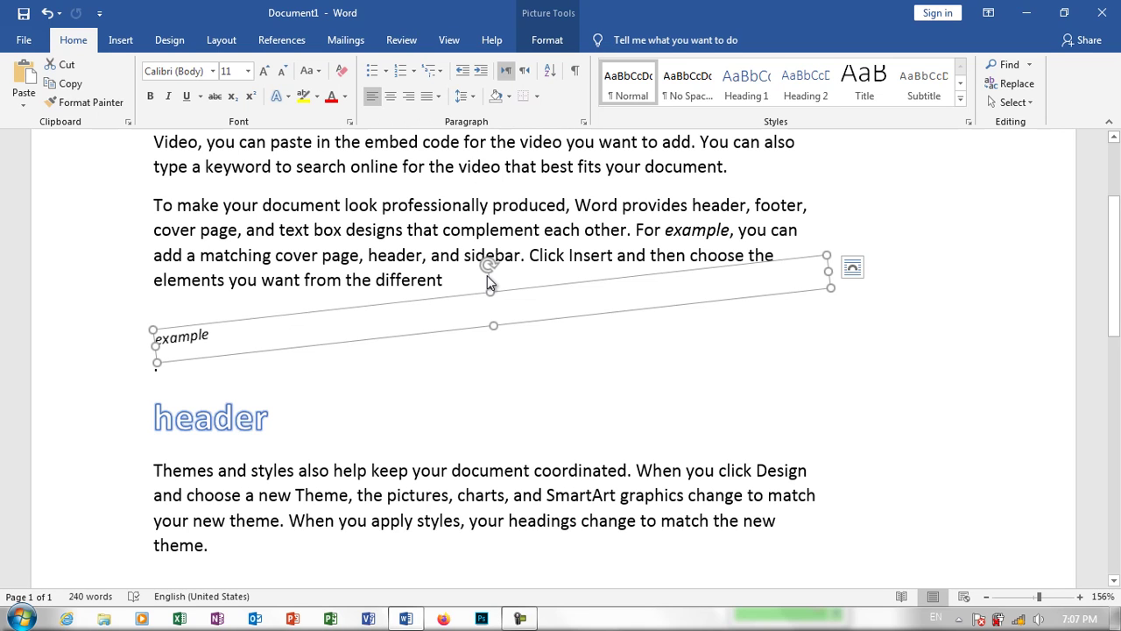
pyautogui.click(440, 256)
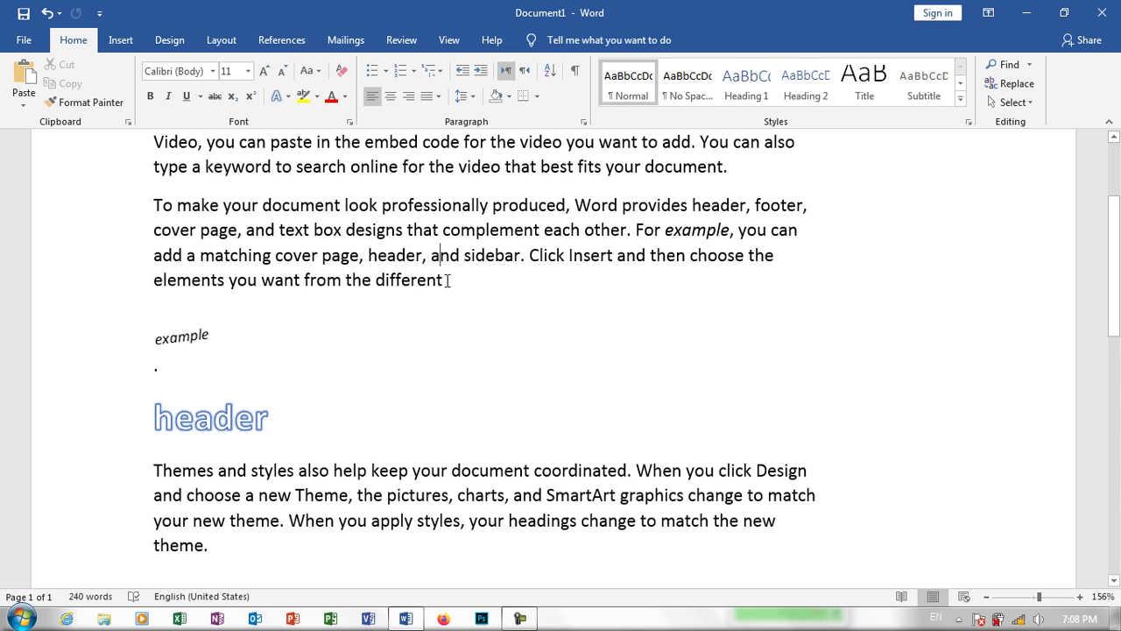
# - Select the outlined 22 pt word 'header'
pyautogui.click(23, 104)
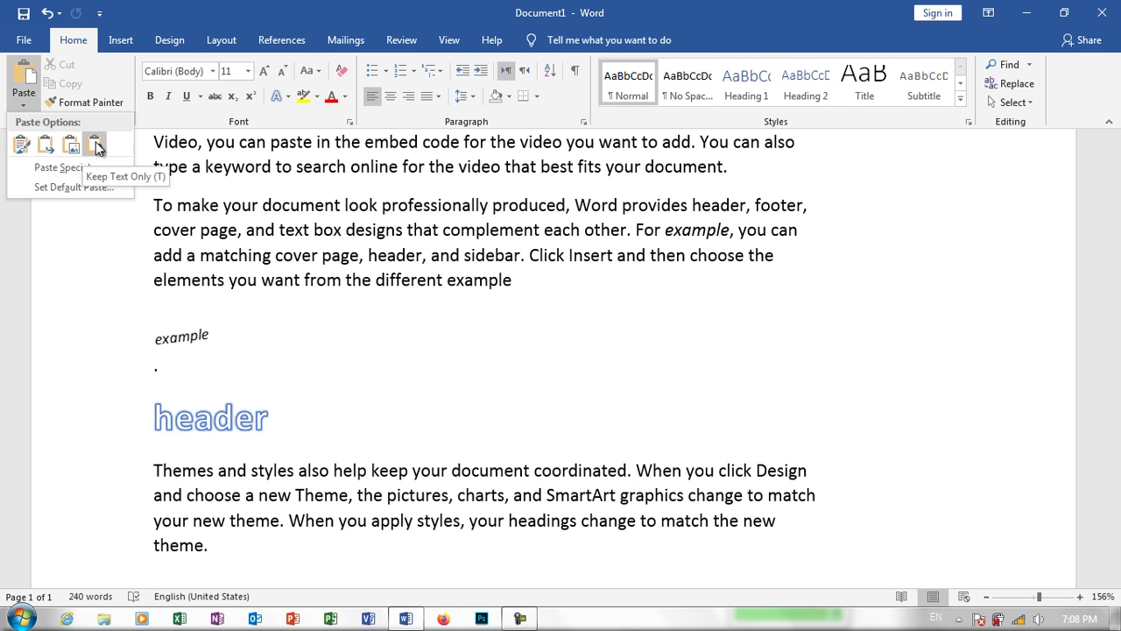
pyautogui.click(208, 392)
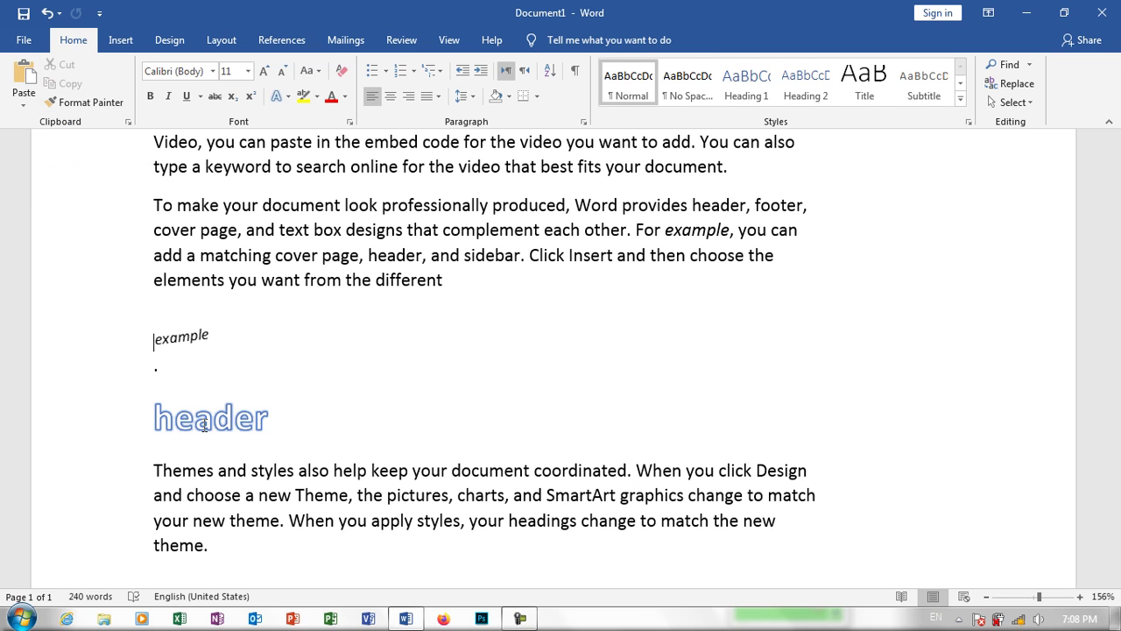
pyautogui.doubleClick(203, 427)
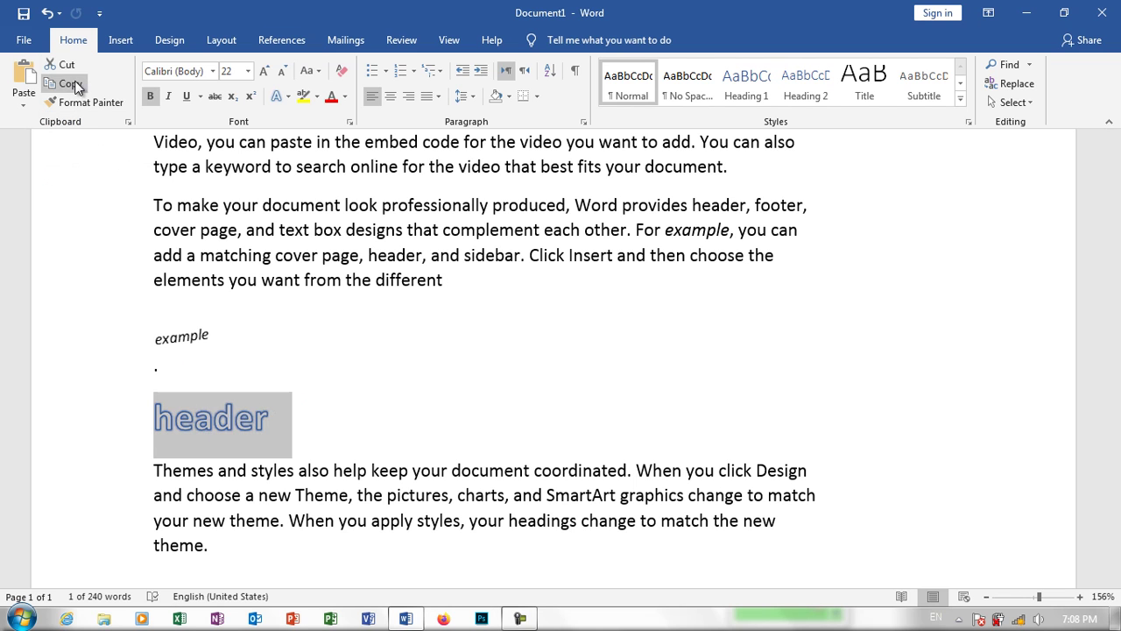
# - Paste 'header' after the lone period using Keep Text Only
pyautogui.click(249, 375)
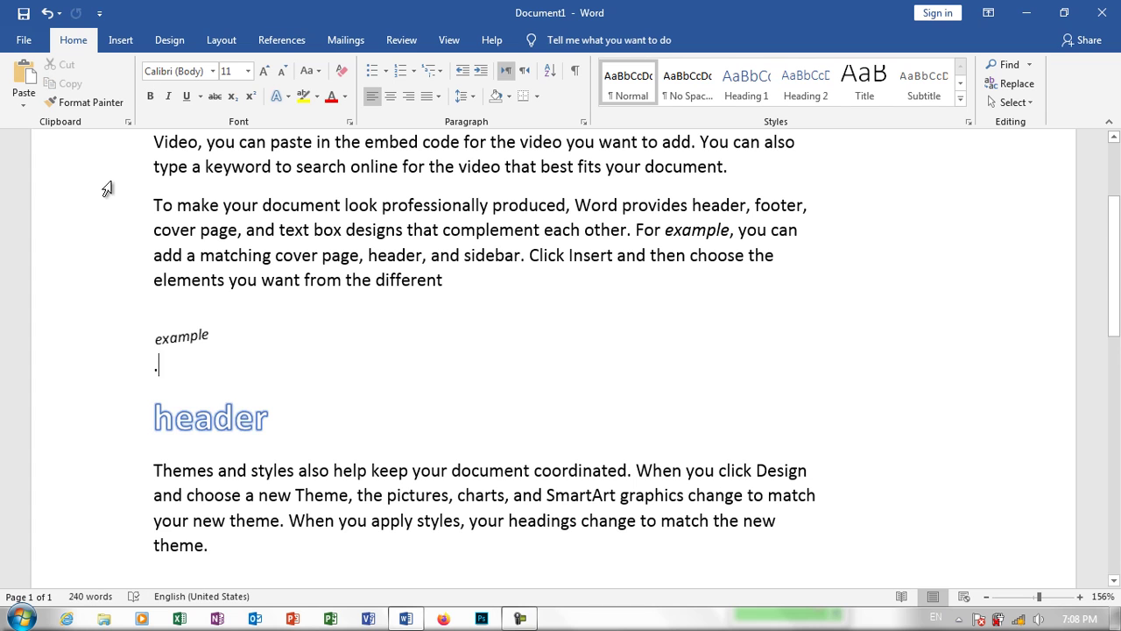
pyautogui.click(24, 104)
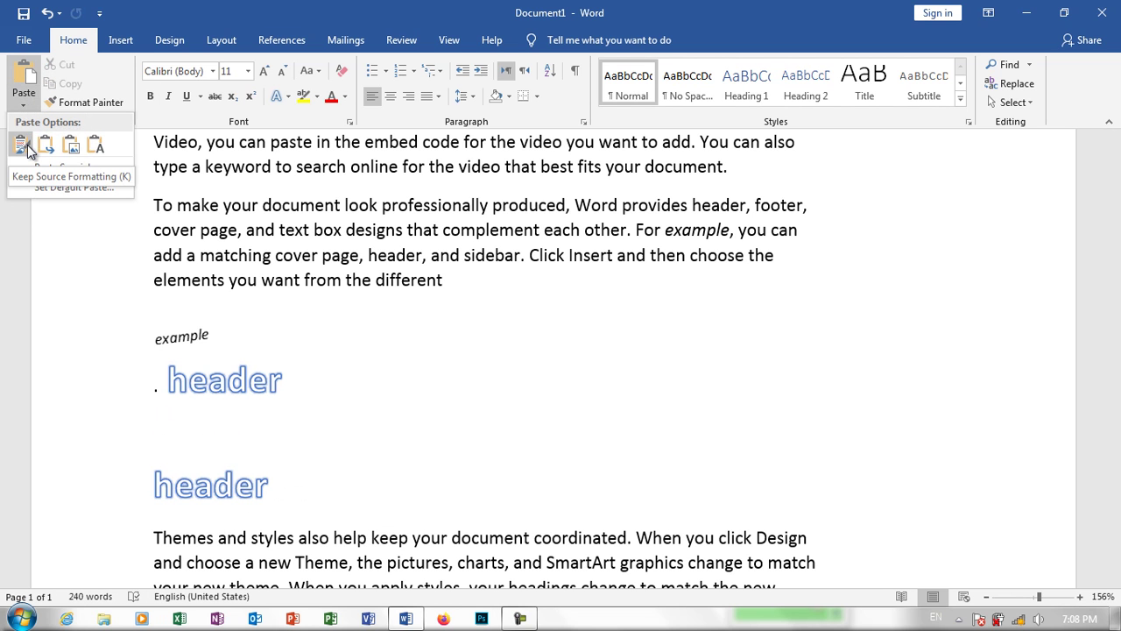
pyautogui.click(94, 149)
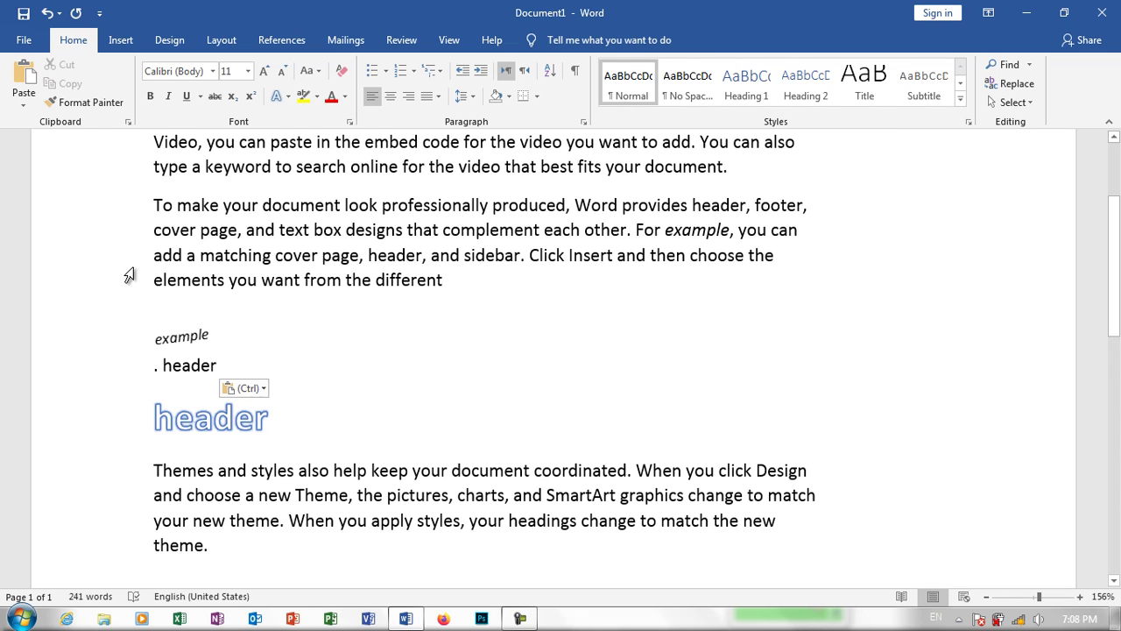
pyautogui.click(27, 105)
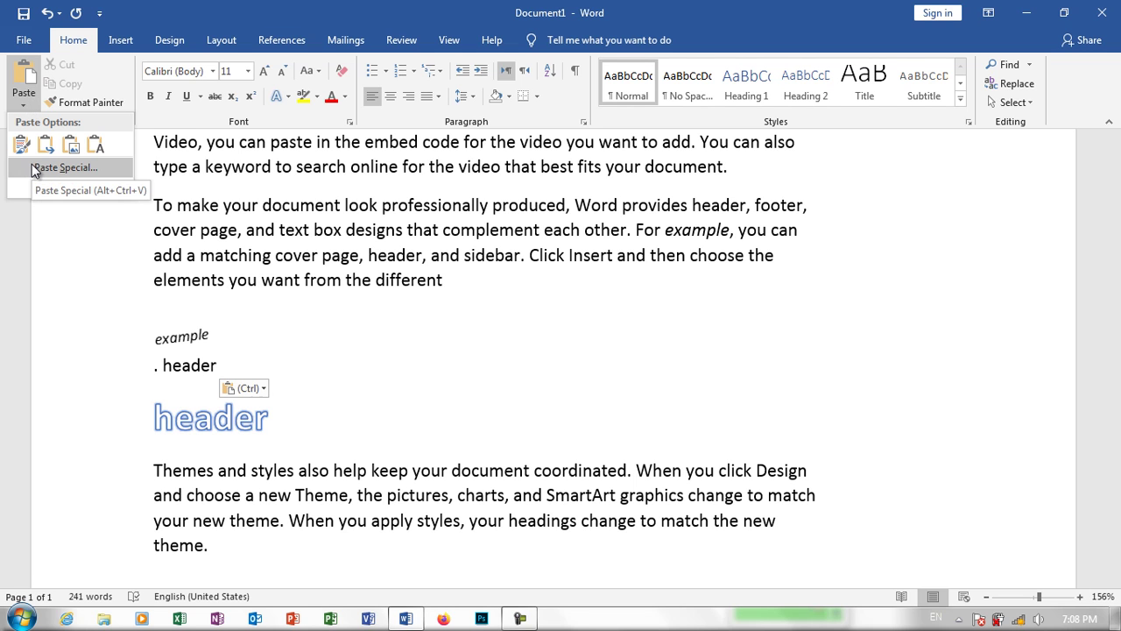
# - Add an empty line after 'document.' in the video paragraph
pyautogui.click(730, 167)
pyautogui.click(730, 166)
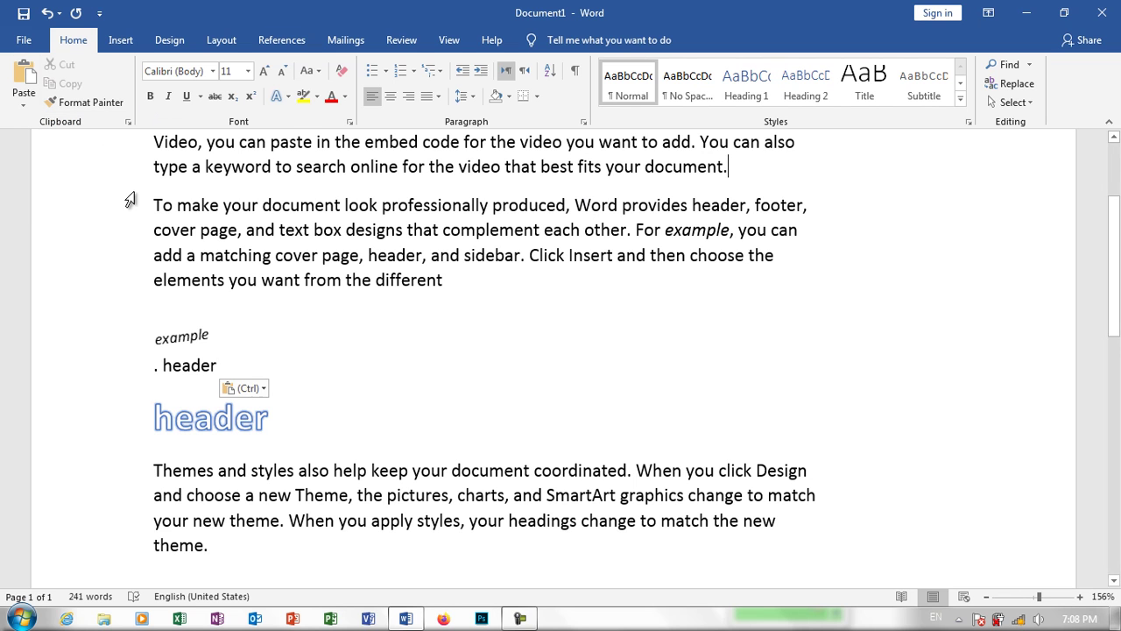
pyautogui.press('Return')
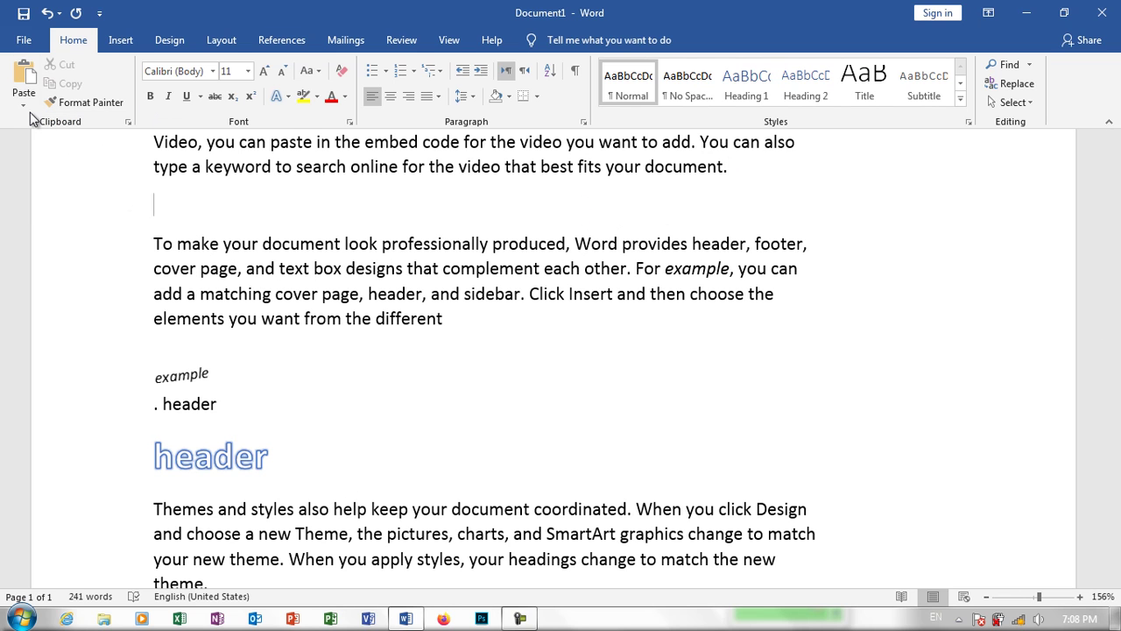
# - Paste Special as an embedded Microsoft Word Document Object displayed as an icon
pyautogui.click(24, 105)
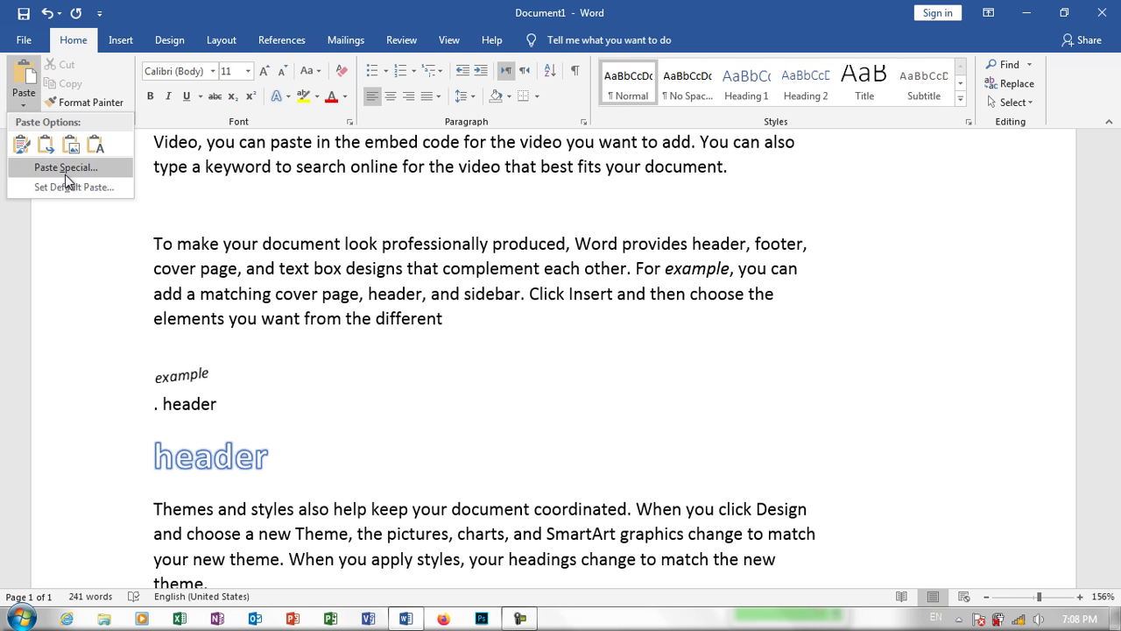
pyautogui.click(65, 168)
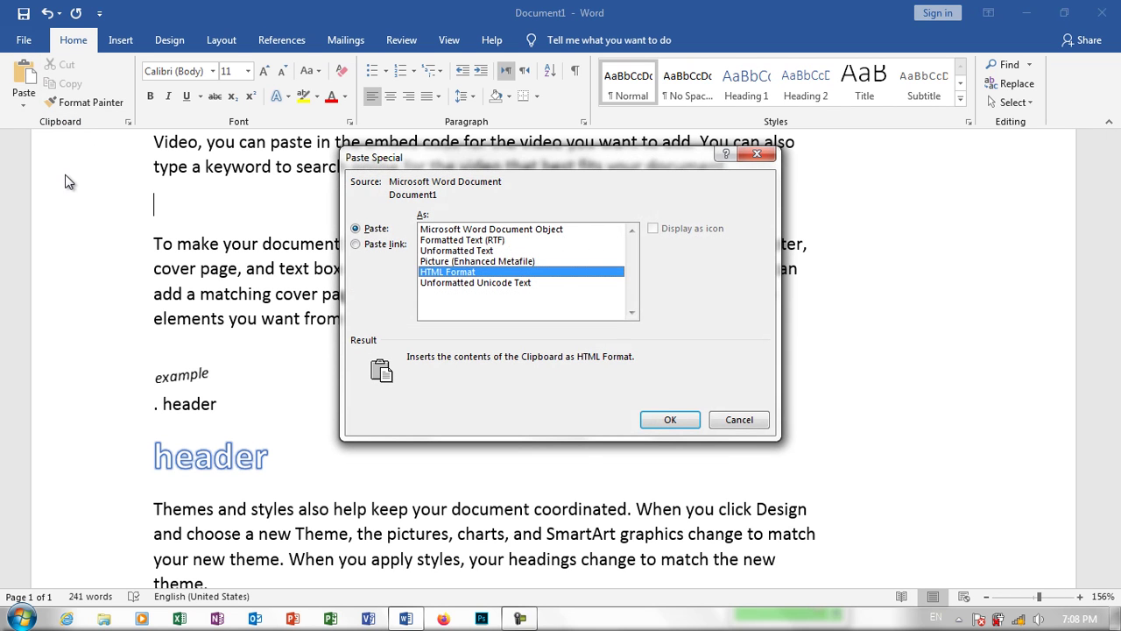
pyautogui.click(379, 246)
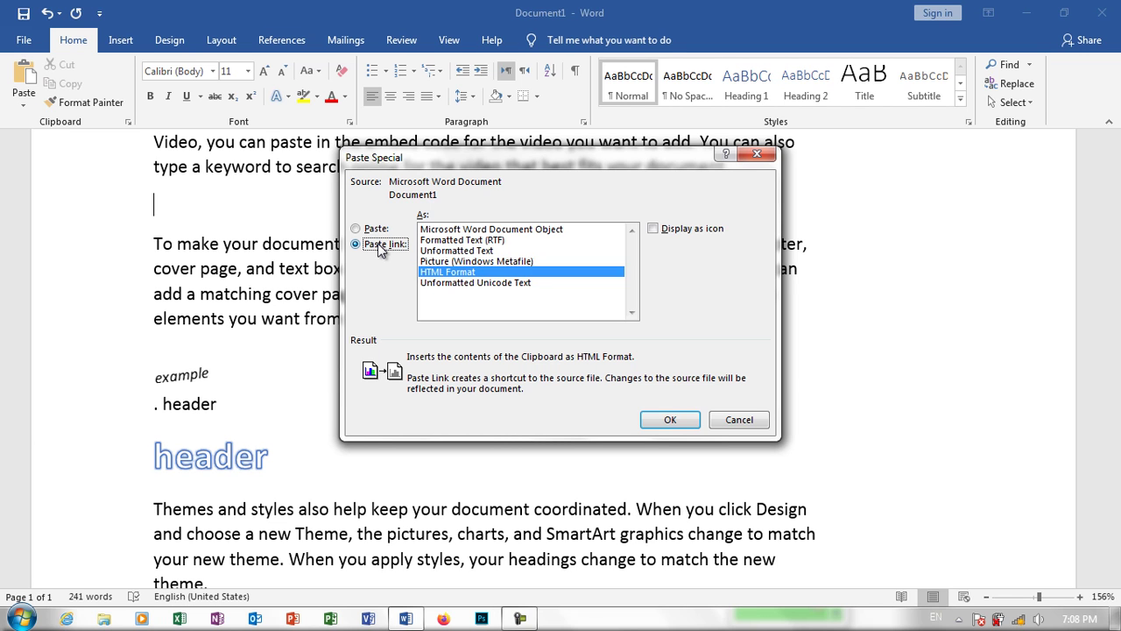
pyautogui.click(376, 230)
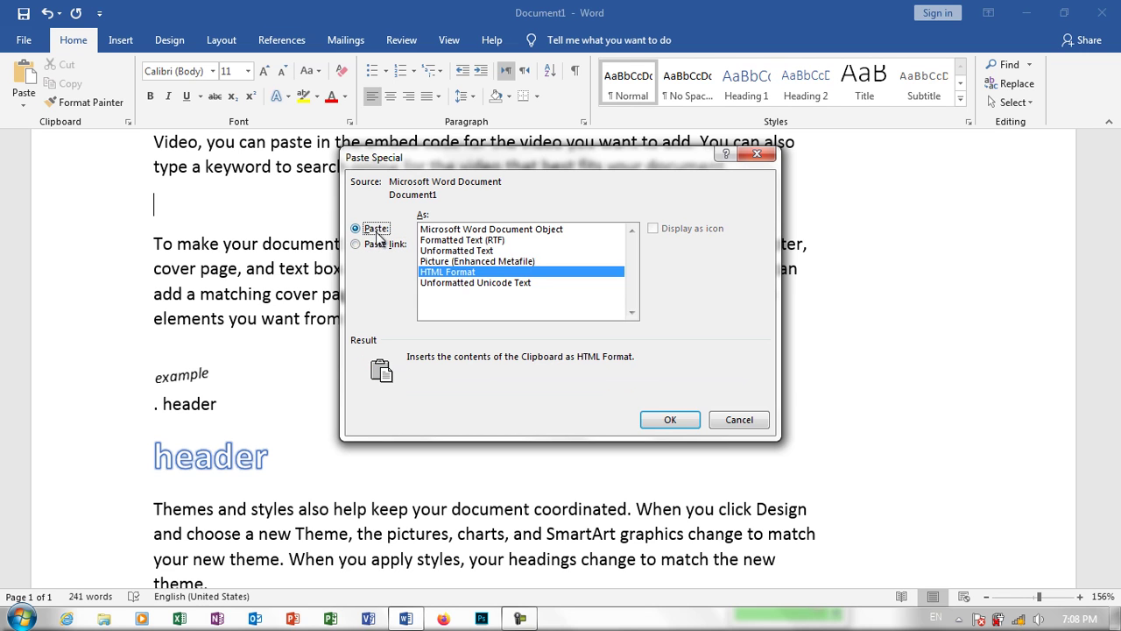
pyautogui.click(459, 229)
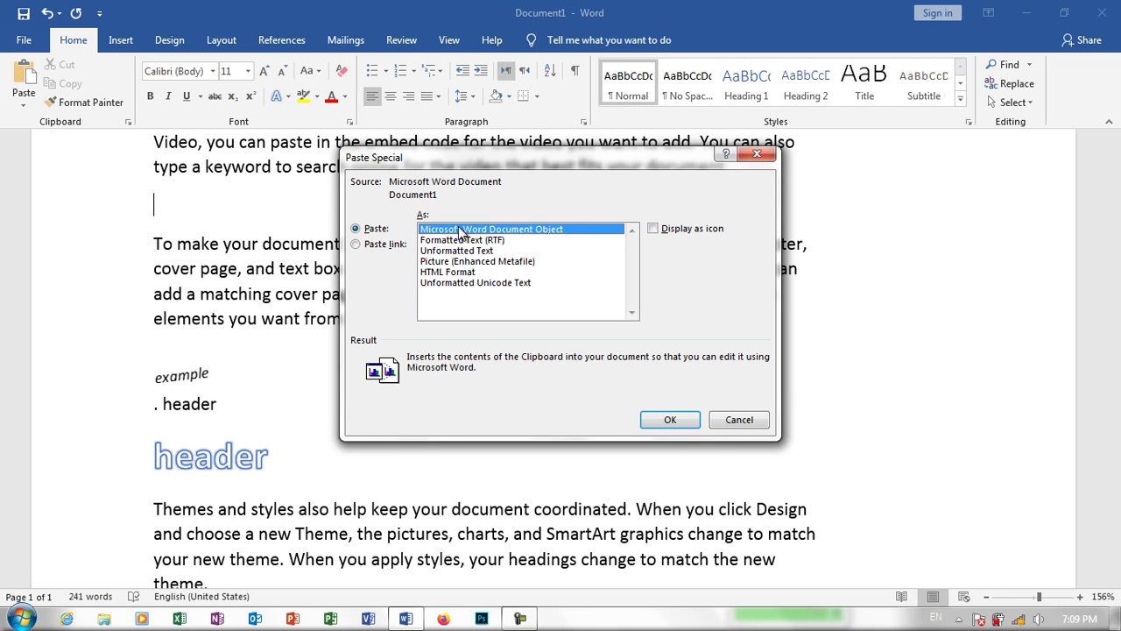
pyautogui.click(653, 230)
pyautogui.click(670, 419)
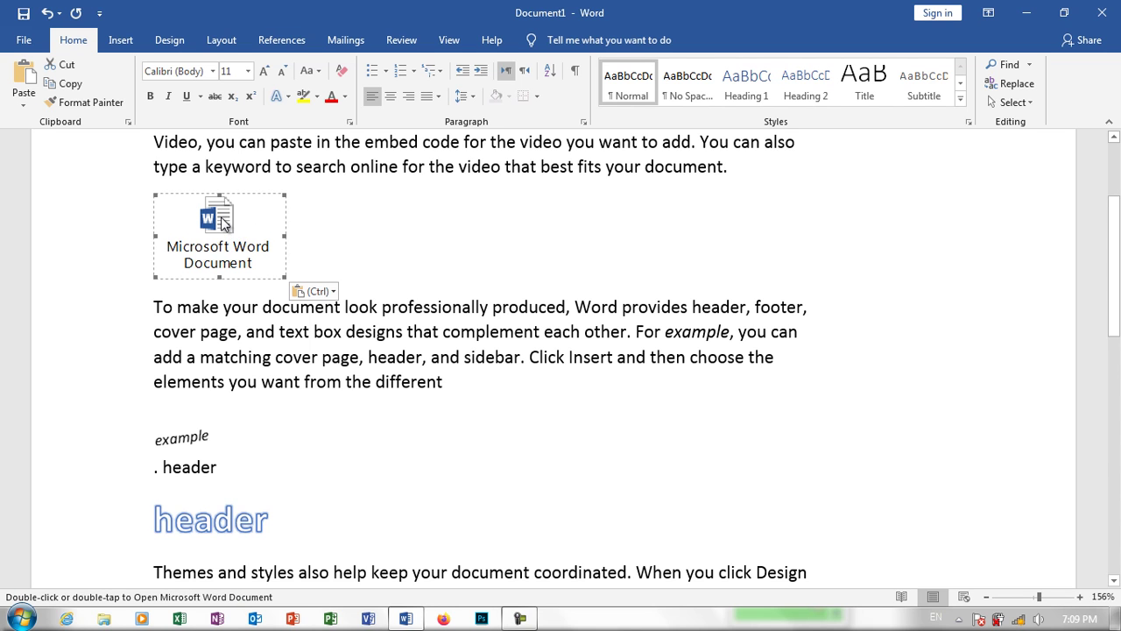
pyautogui.doubleClick(222, 224)
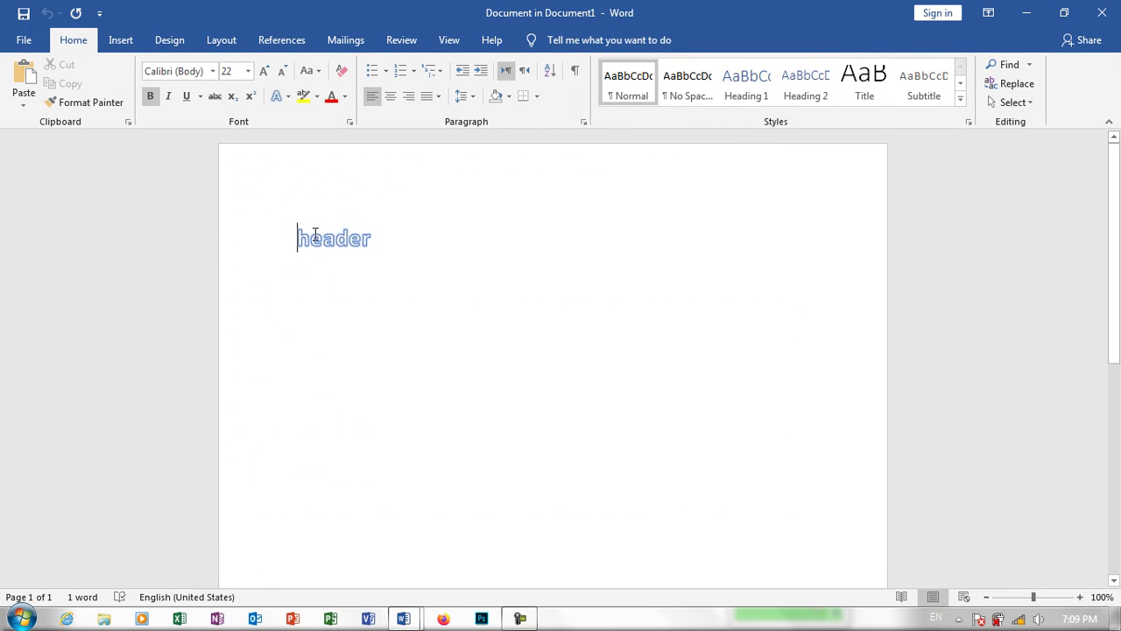
pyautogui.click(1105, 11)
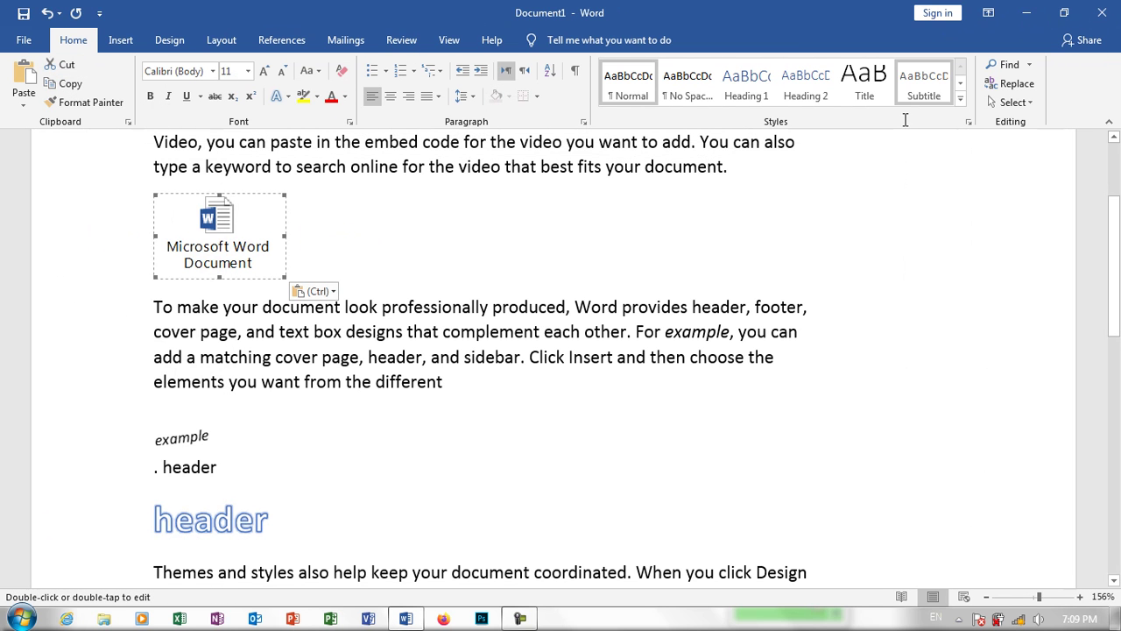
pyautogui.click(603, 231)
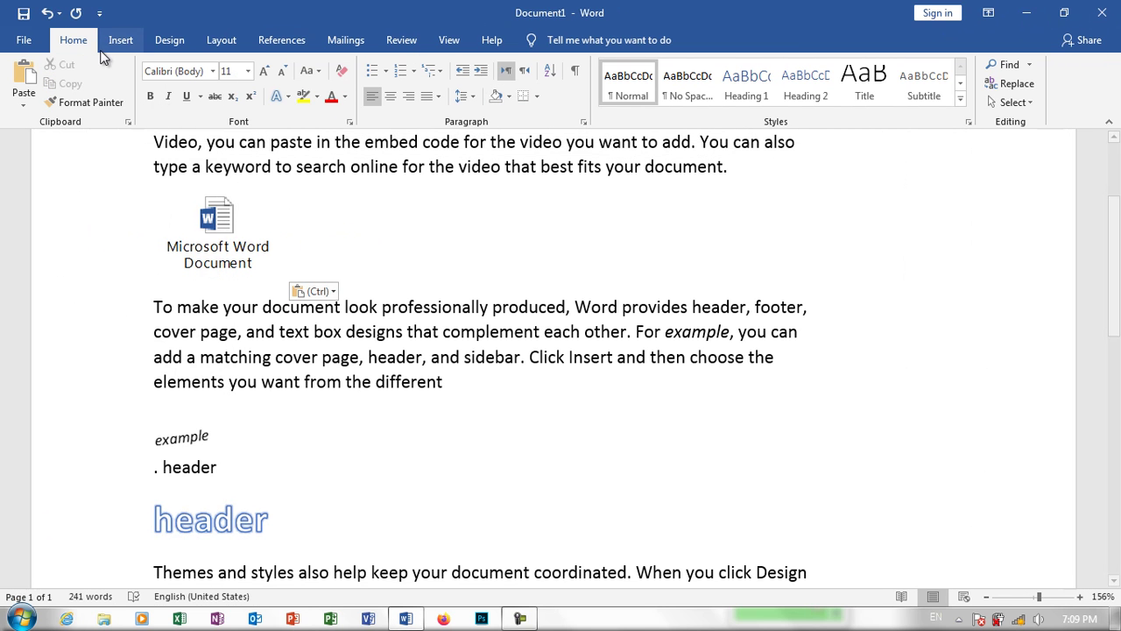
pyautogui.click(23, 98)
# - Paste Special 'header' as an embedded Microsoft Word Document Object, not as an icon
pyautogui.click(39, 169)
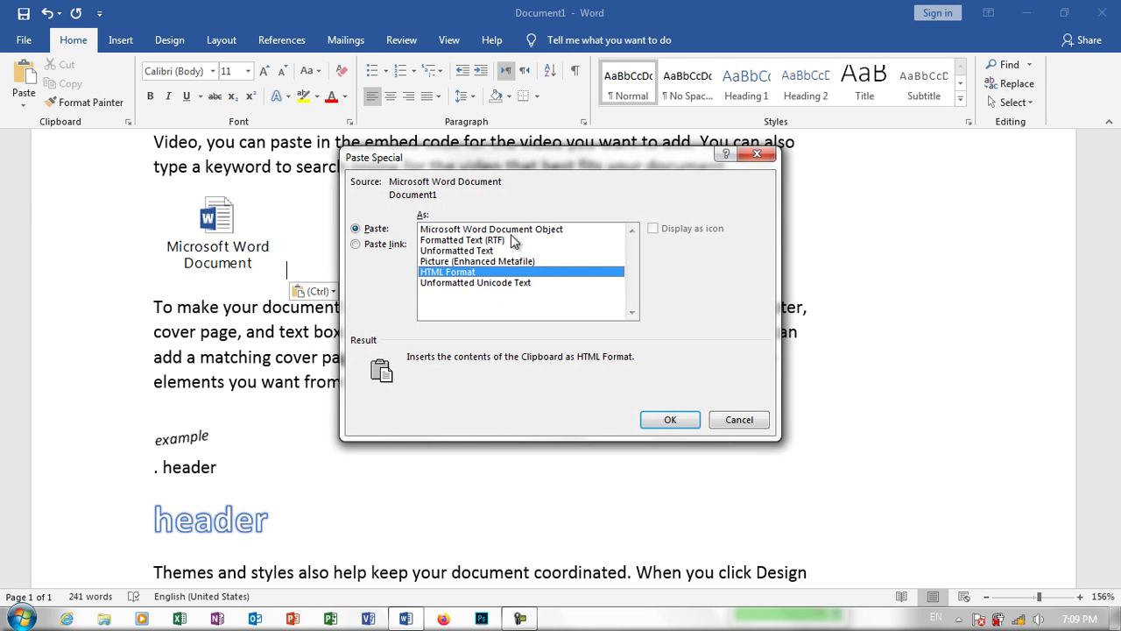
pyautogui.click(518, 240)
pyautogui.click(516, 230)
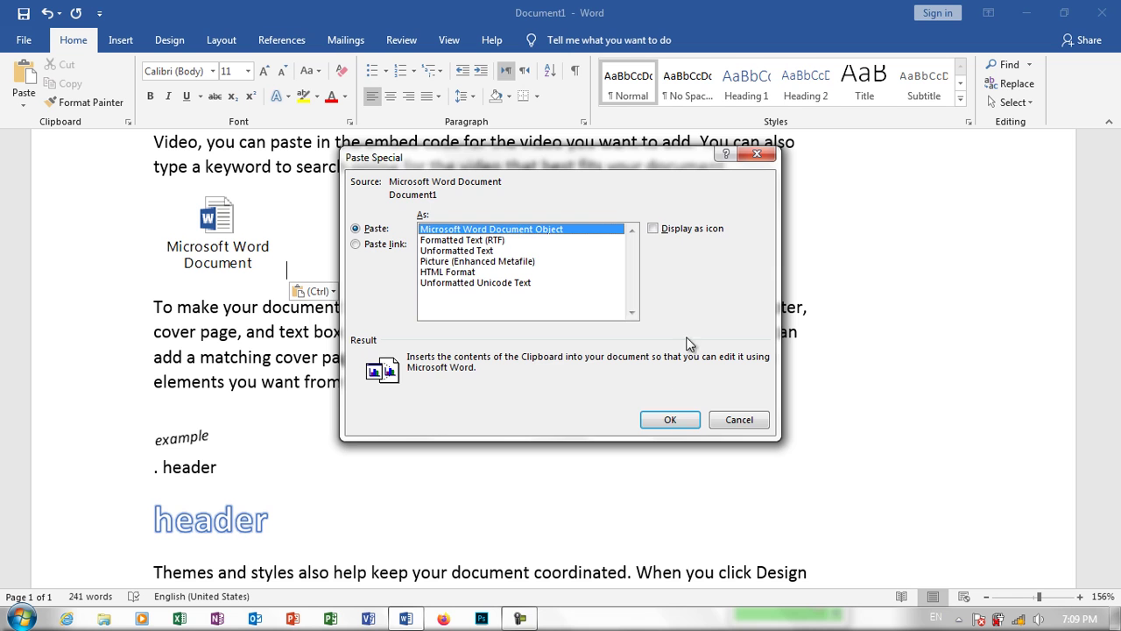
pyautogui.click(673, 417)
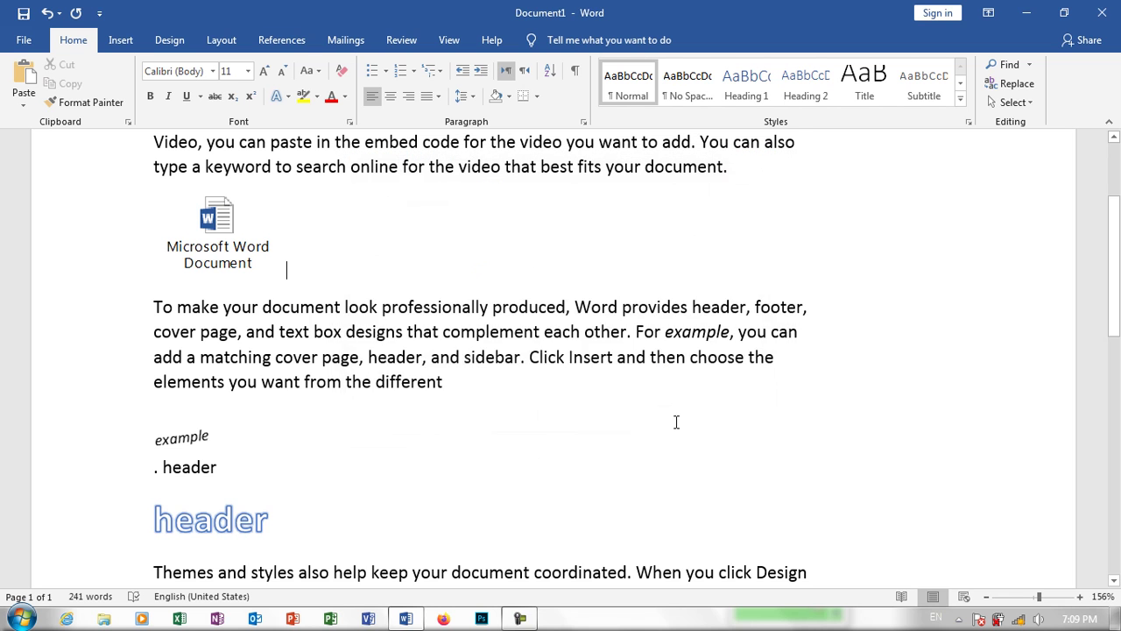
# - Open the embedded 'header' object to check it, close it, and move below it
pyautogui.click(243, 273)
pyautogui.click(245, 322)
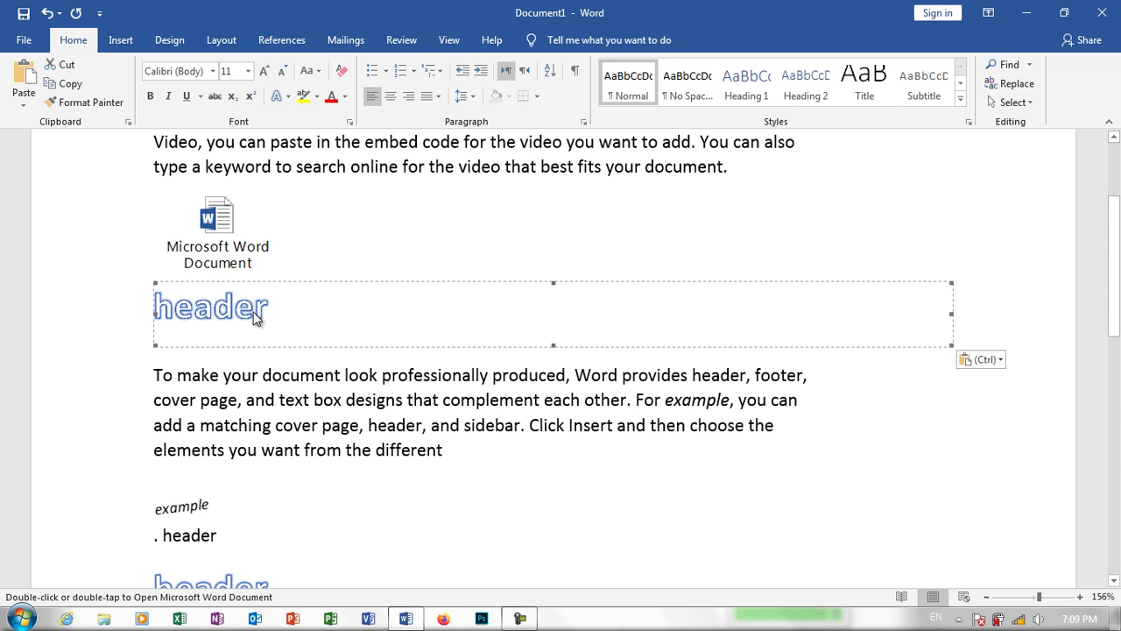
pyautogui.doubleClick(242, 313)
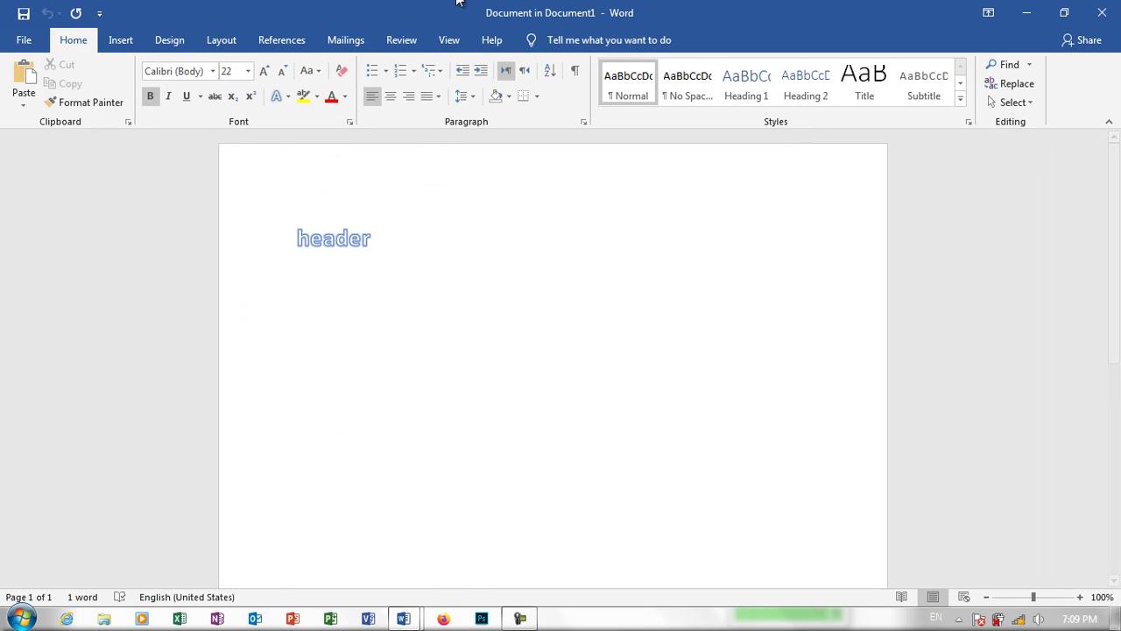
pyautogui.click(1102, 13)
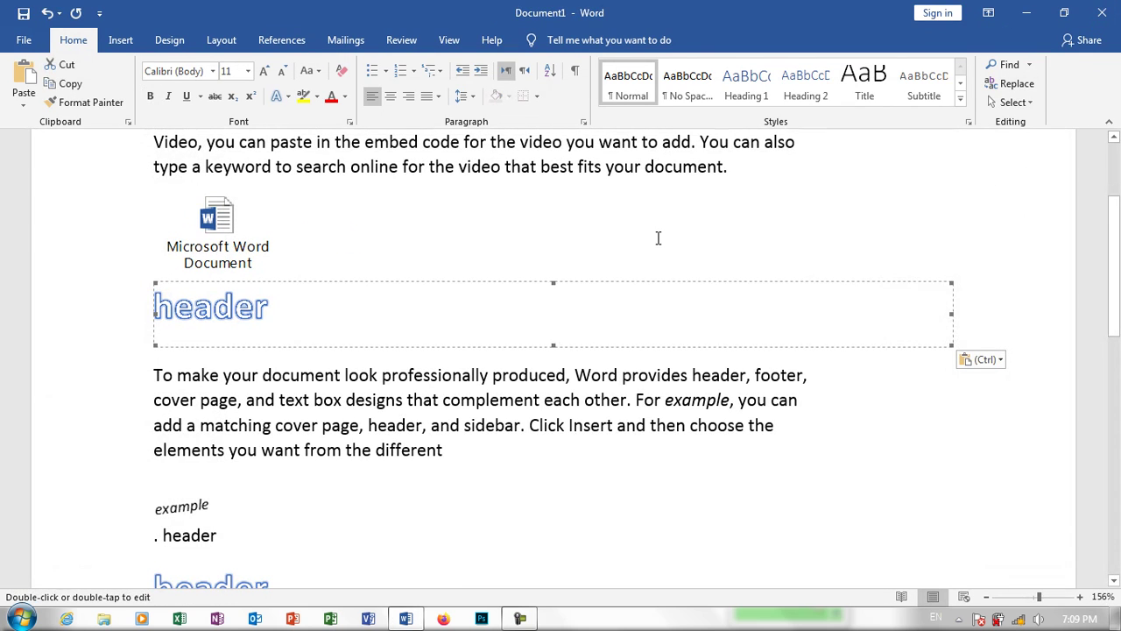
pyautogui.press('Down')
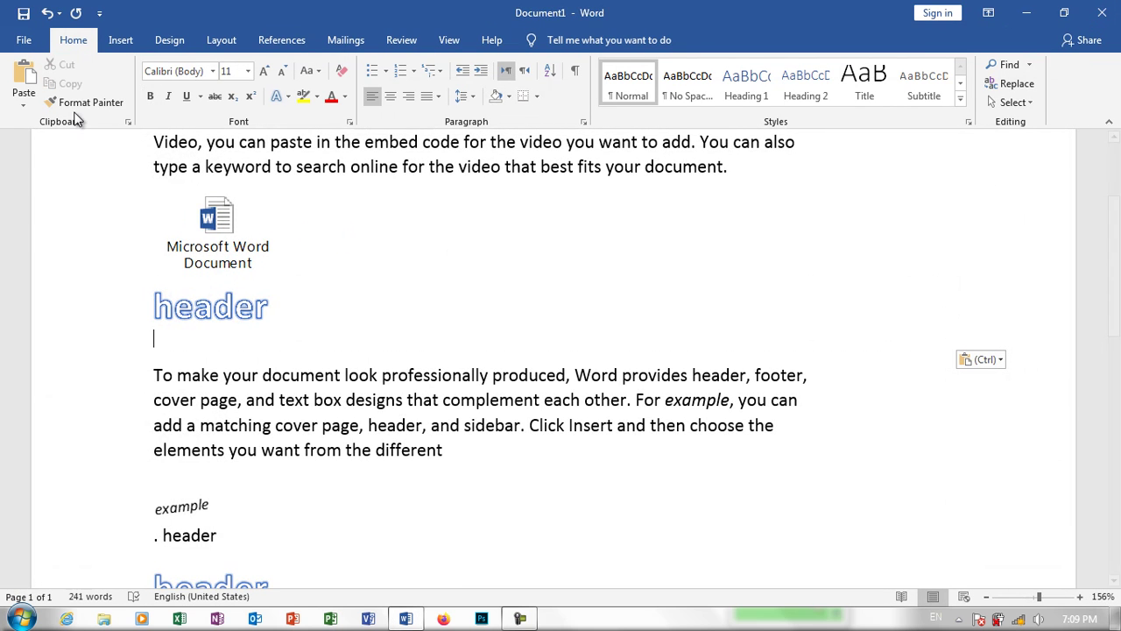
# - Open the Paste Special dialog for the empty line below the header object
pyautogui.click(27, 105)
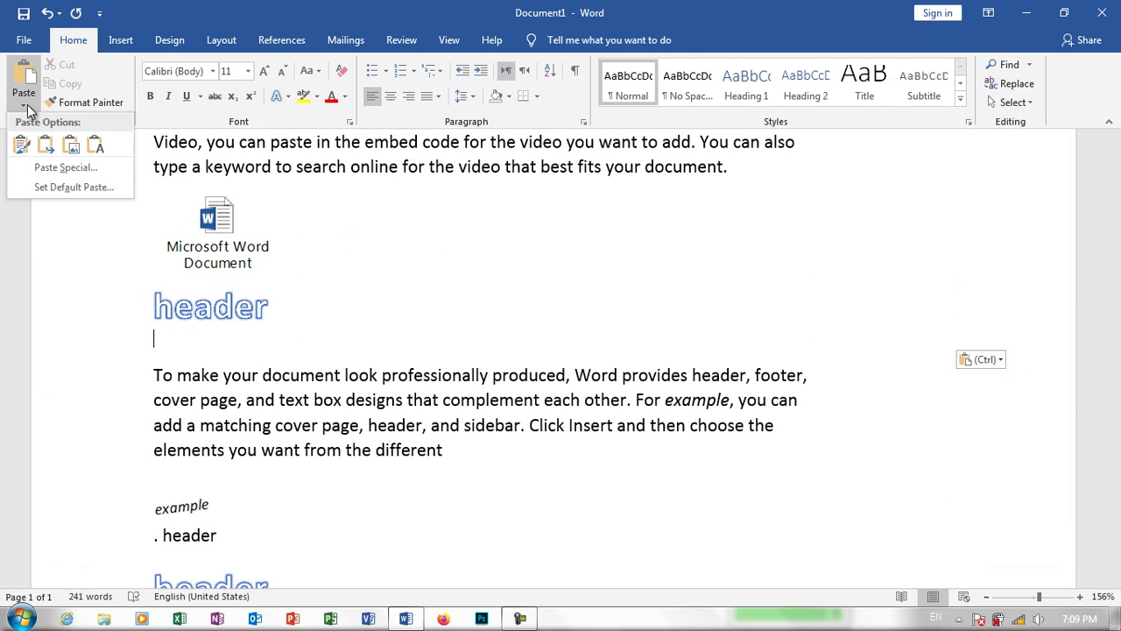
pyautogui.click(191, 324)
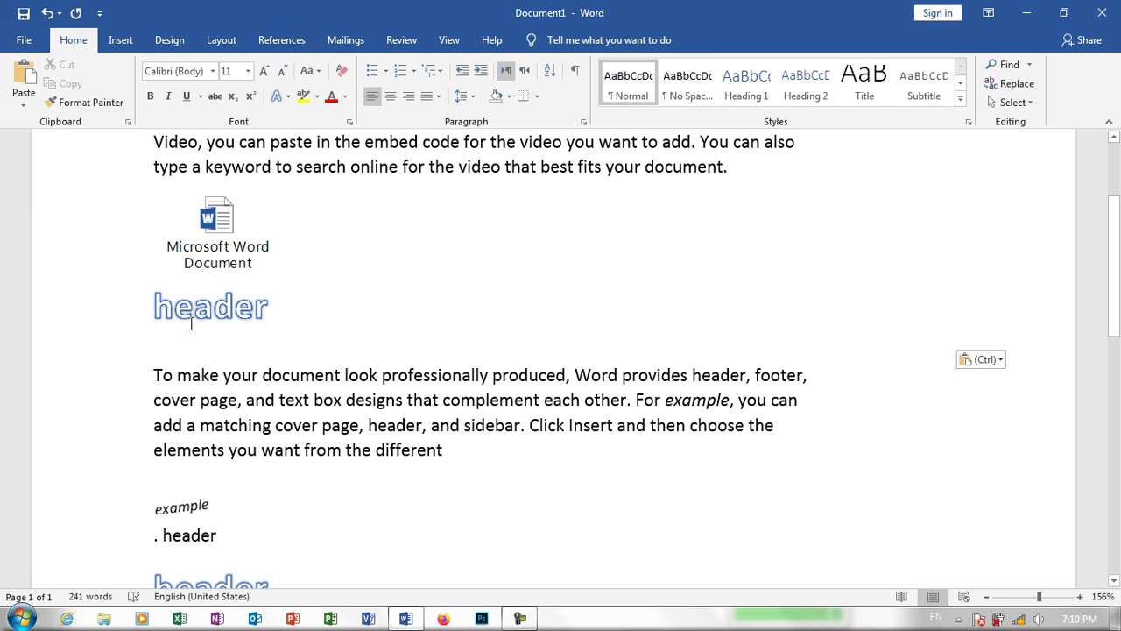
pyautogui.click(26, 105)
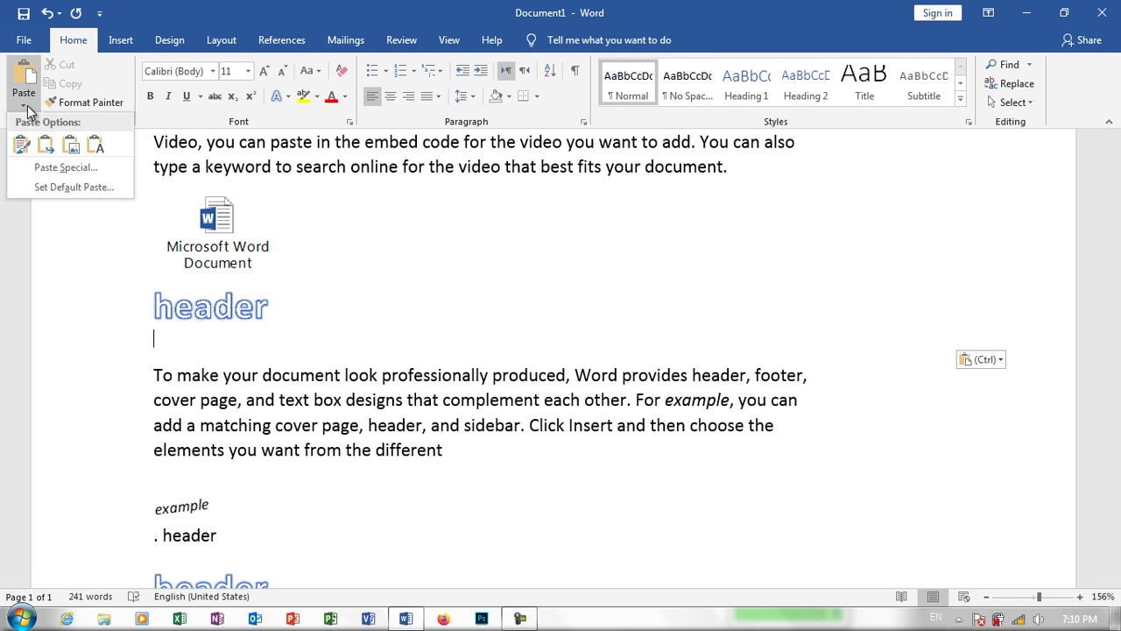
pyautogui.click(56, 165)
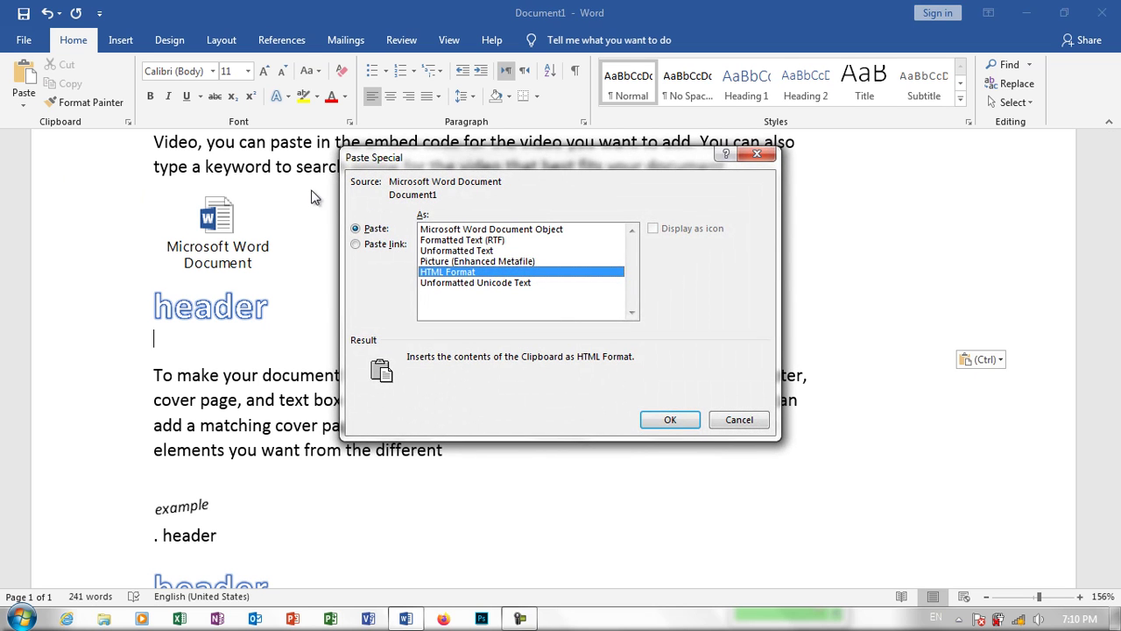
# - Preview Word Document Object, RTF, Unformatted Text, Picture (Enhanced Metafile) and HTML Format
pyautogui.click(495, 230)
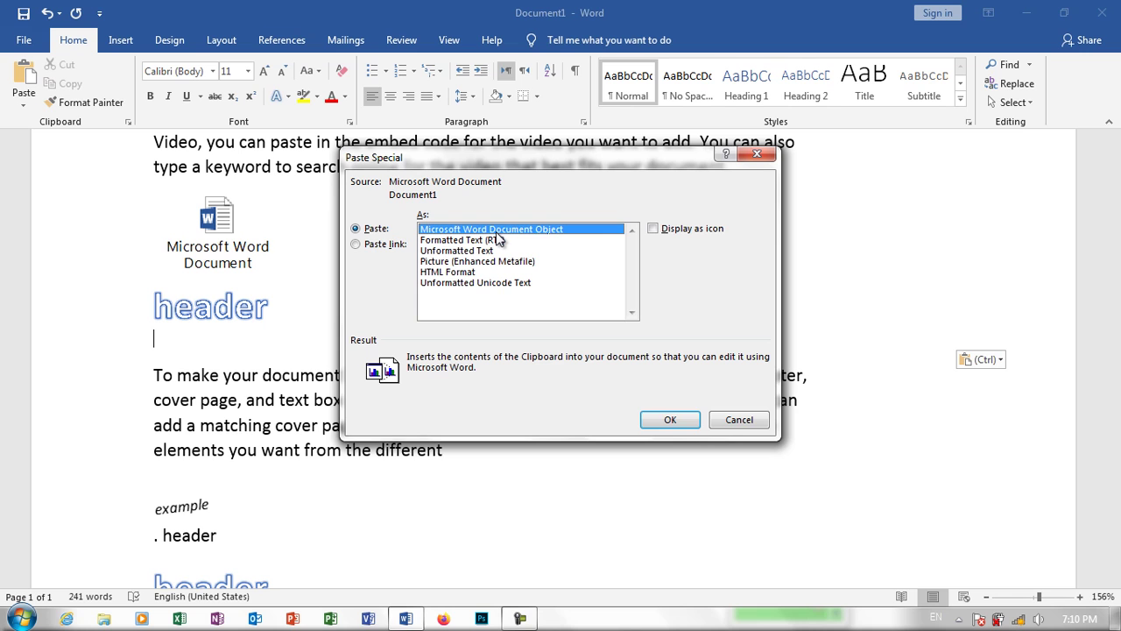
pyautogui.click(497, 242)
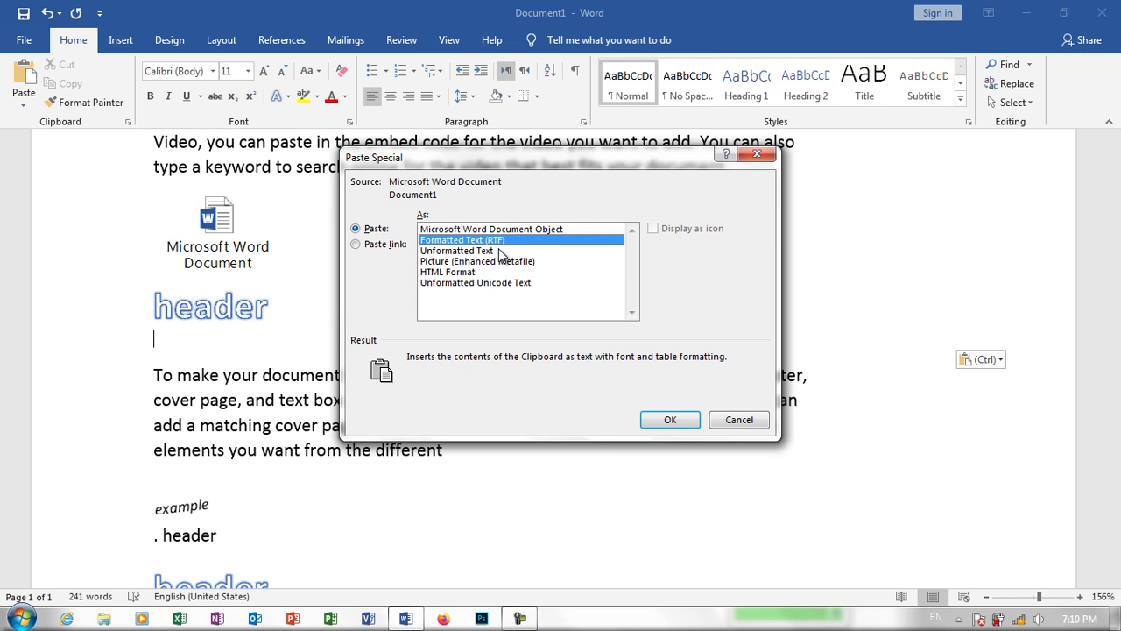
pyautogui.click(502, 252)
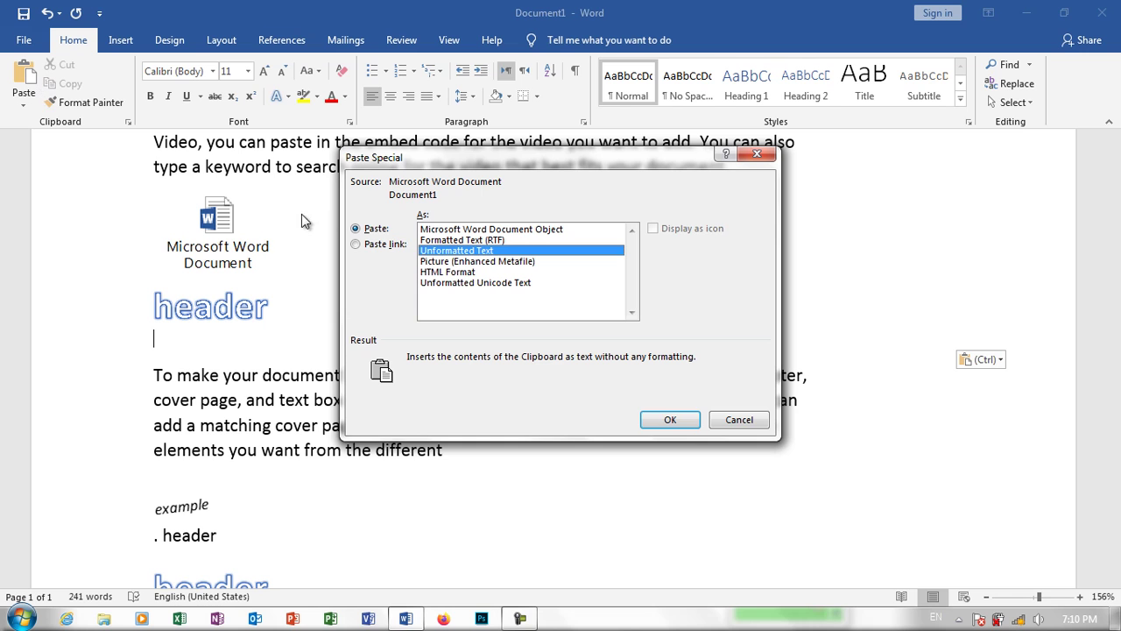
pyautogui.click(452, 262)
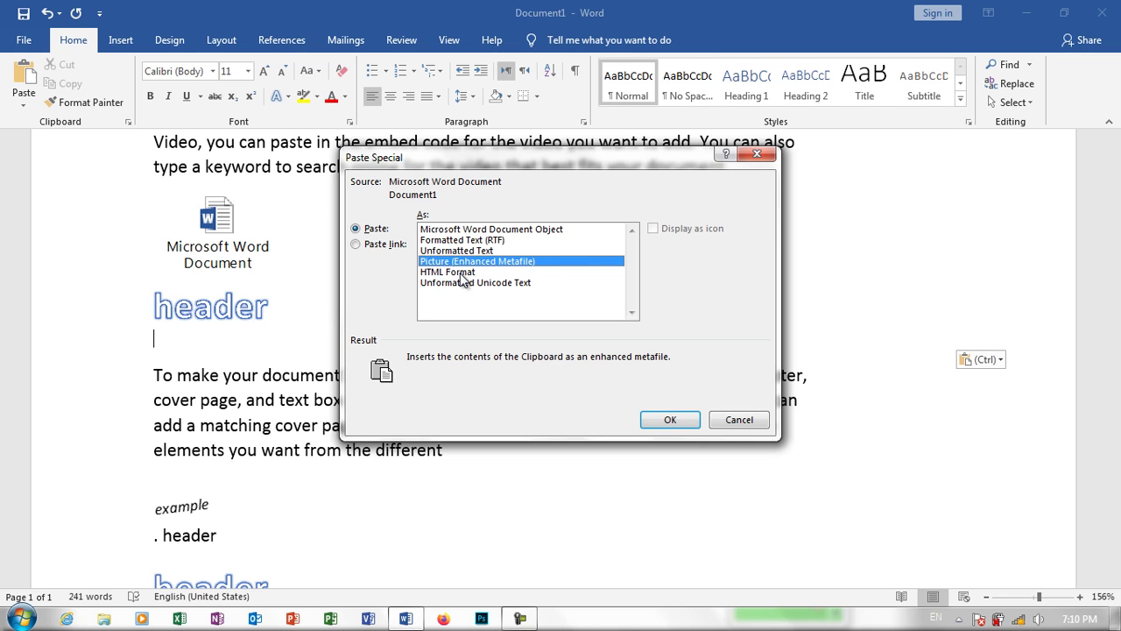
pyautogui.click(463, 273)
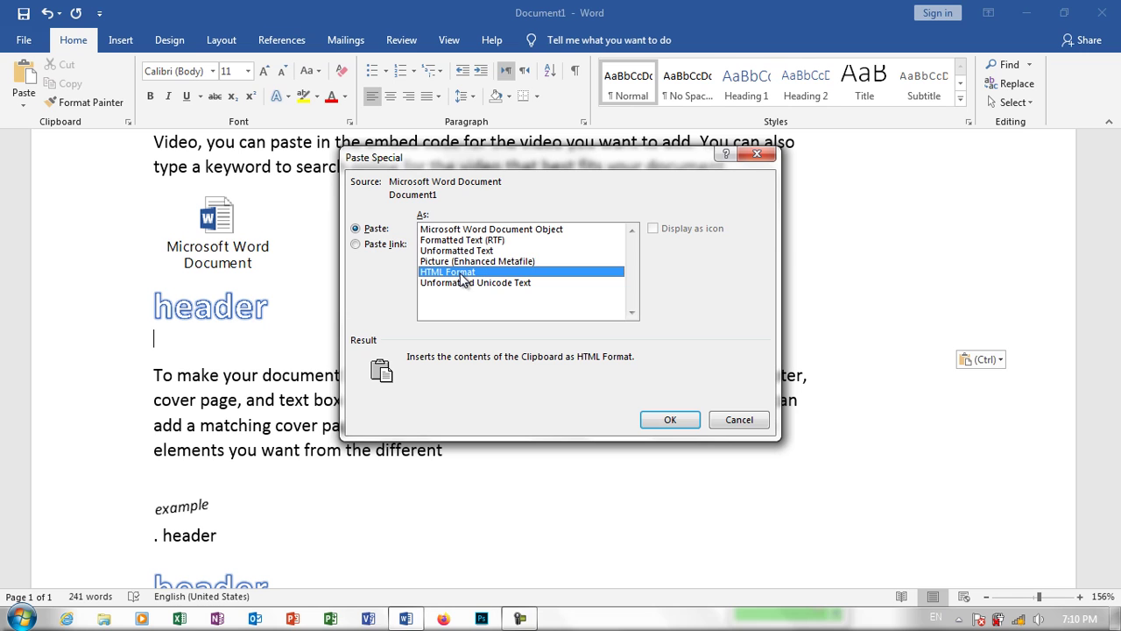
# - Close the briefly opened Firefox window and pick Unformatted Unicode Text in Paste Special
pyautogui.click(438, 618)
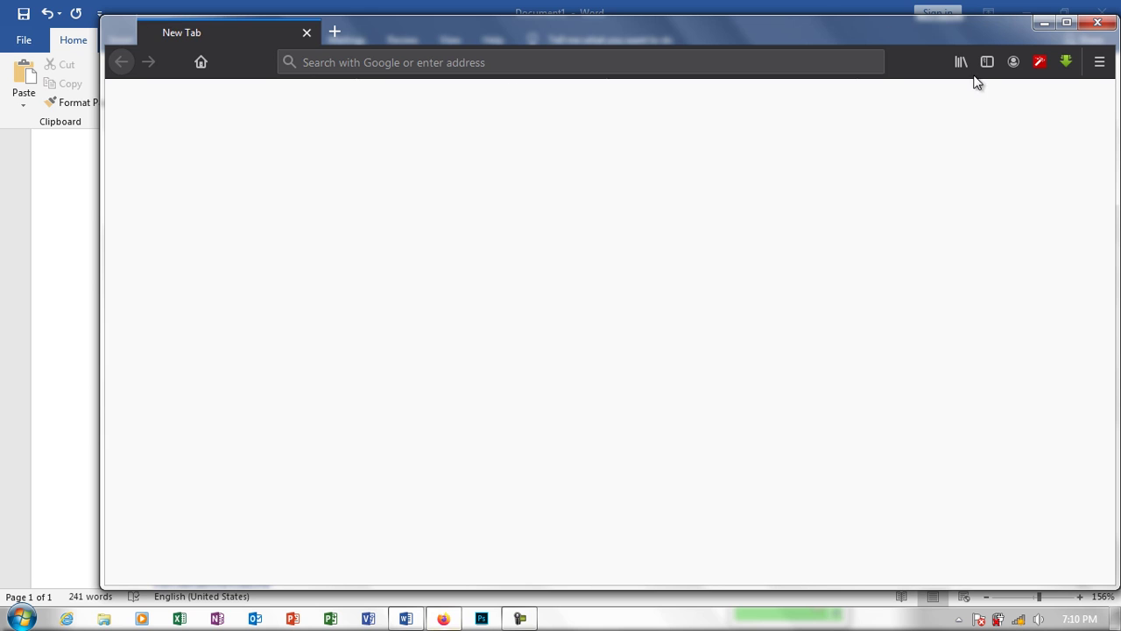
pyautogui.click(1098, 26)
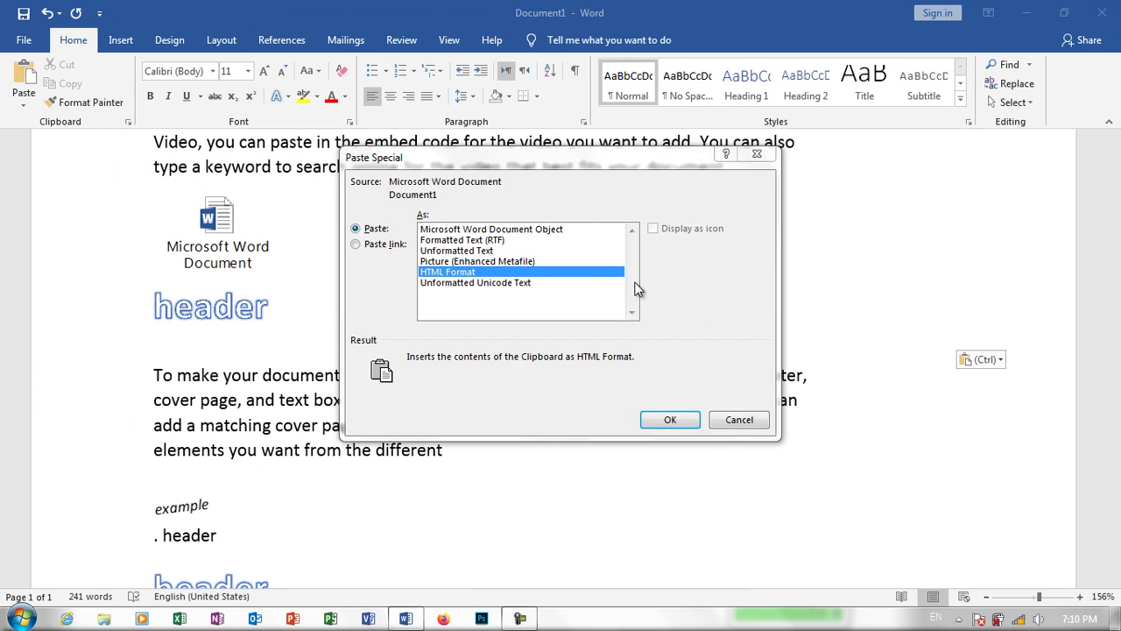
pyautogui.click(508, 283)
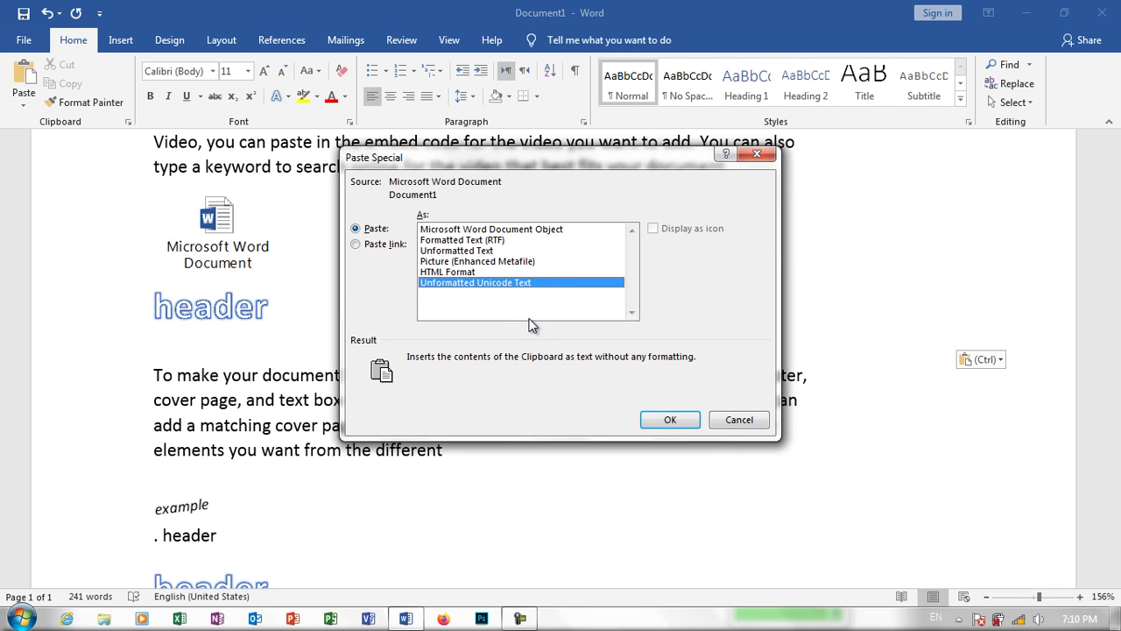
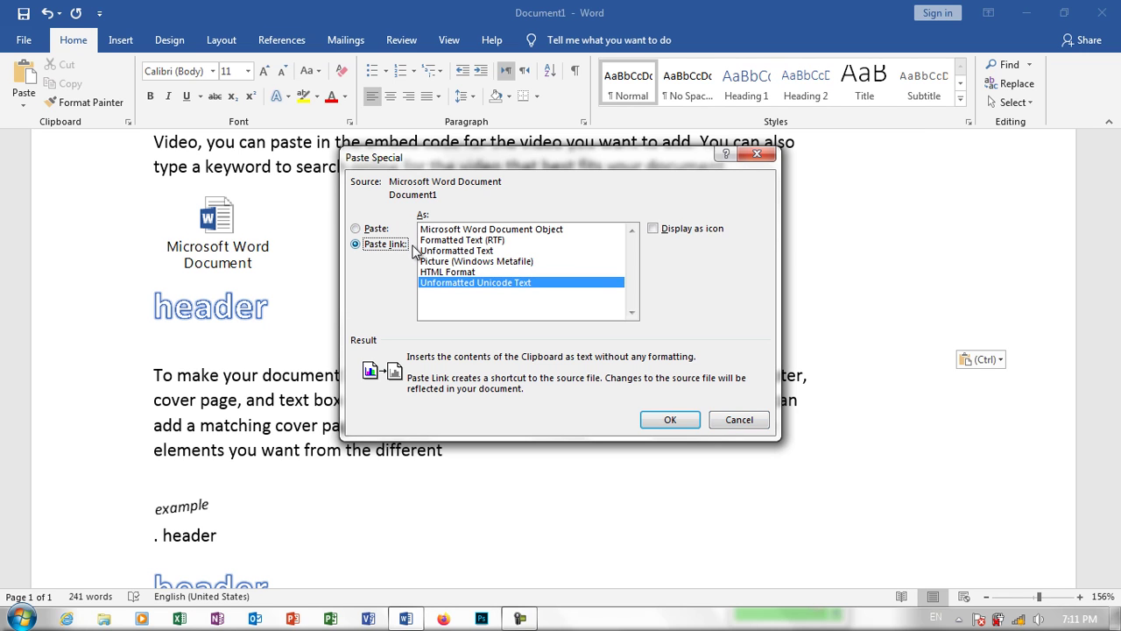
# - Cancel the Paste Special dialog so nothing is inserted
pyautogui.click(716, 423)
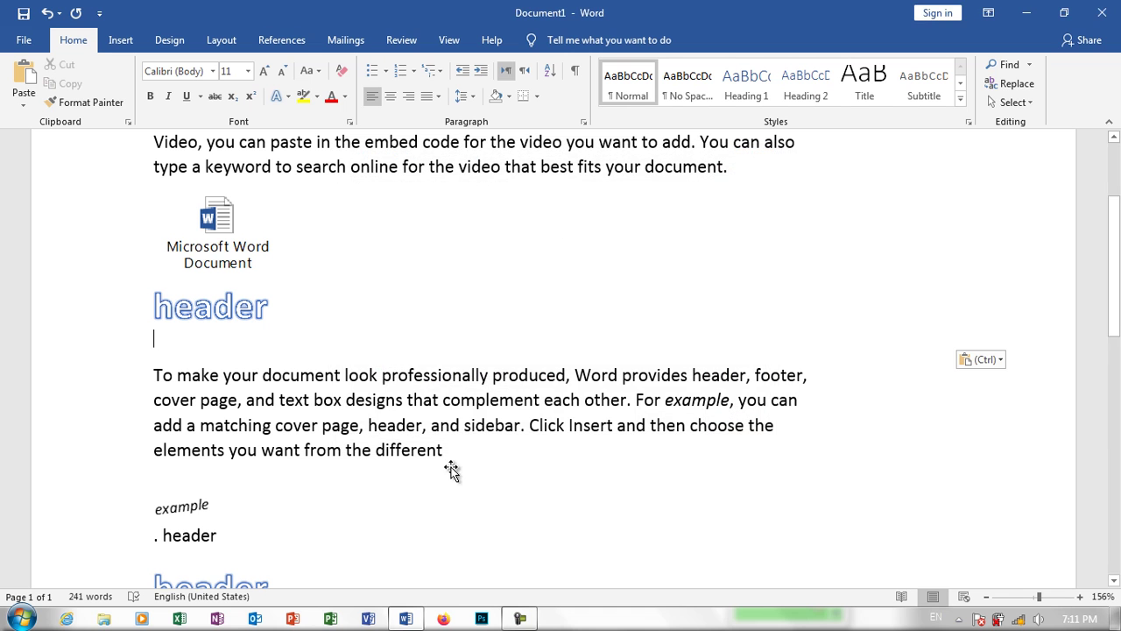
# - Copy Book1.xlsx from the Documents library, then return to the Word document
pyautogui.click(112, 617)
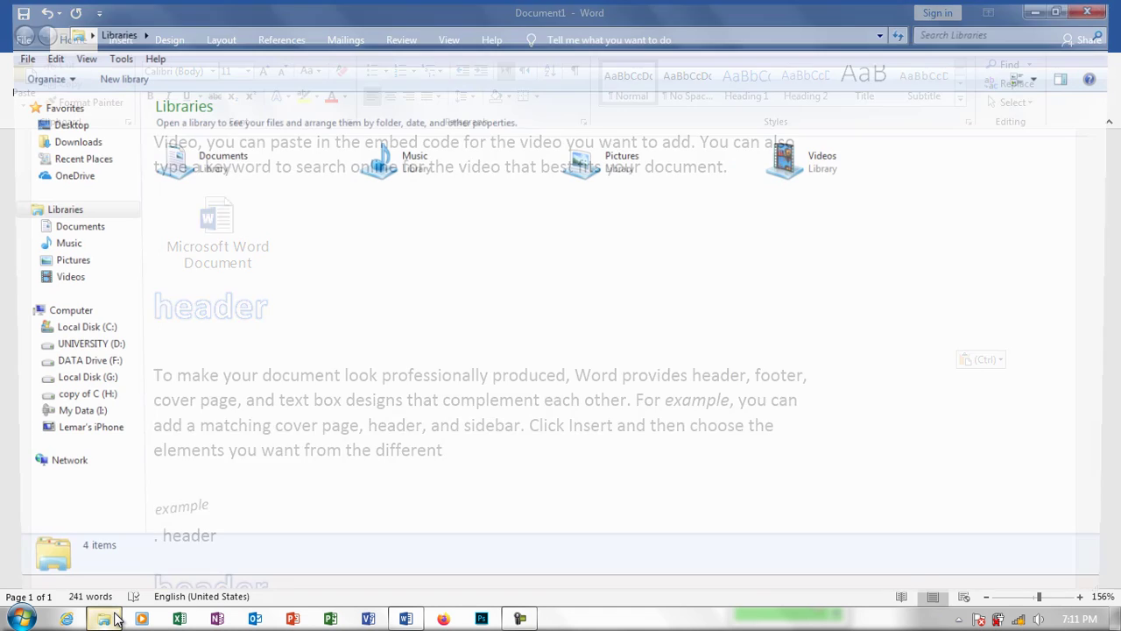
pyautogui.doubleClick(187, 182)
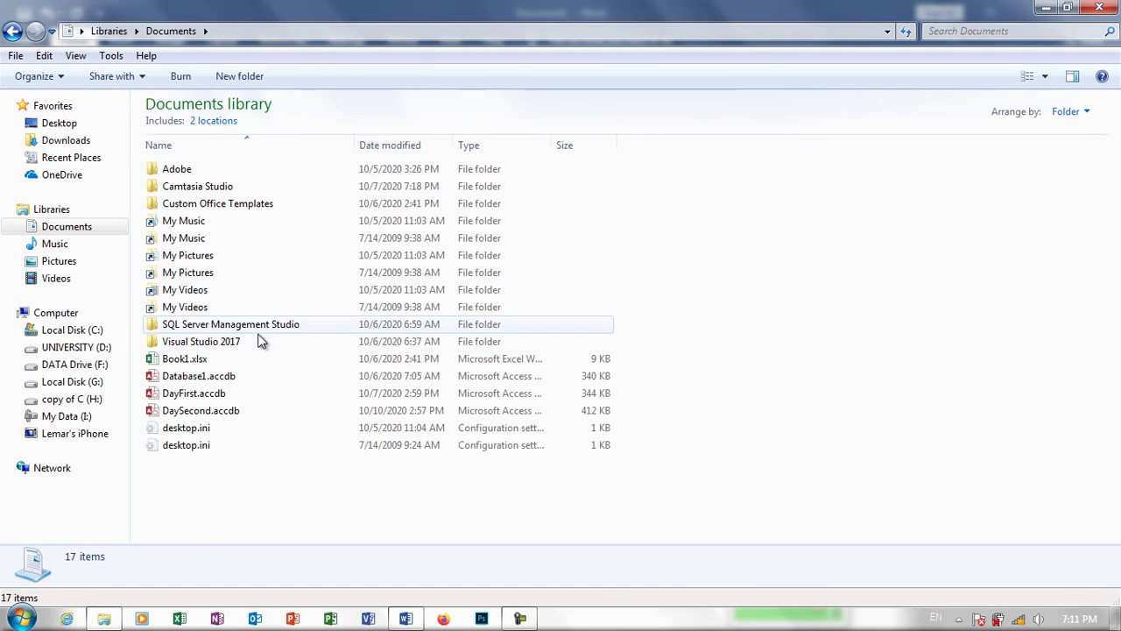
pyautogui.click(210, 359)
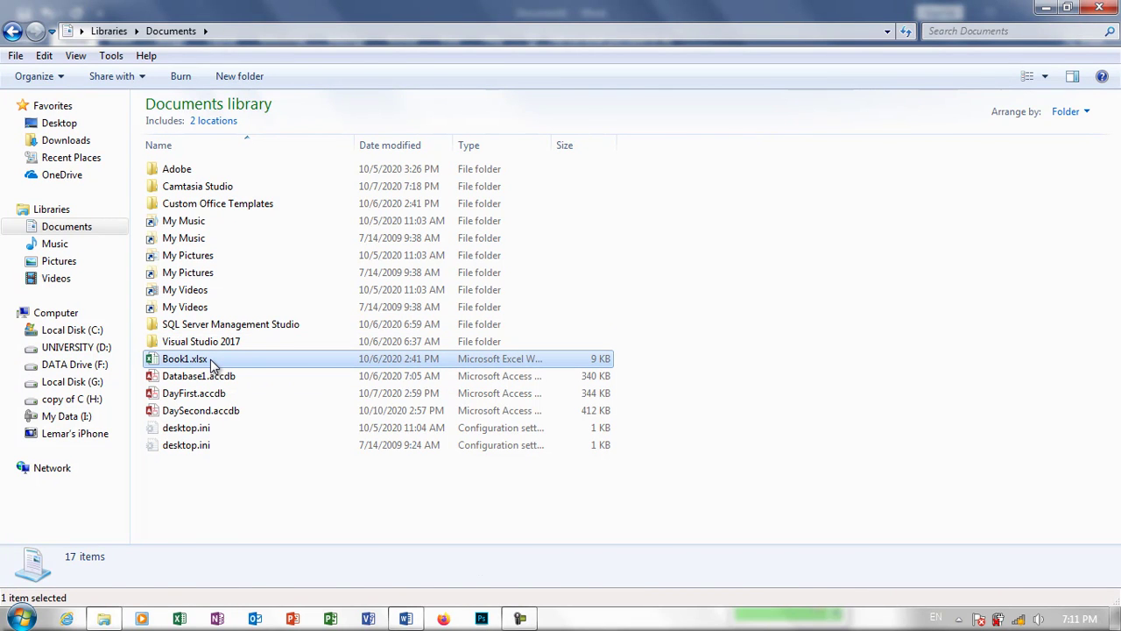
pyautogui.rightClick(211, 359)
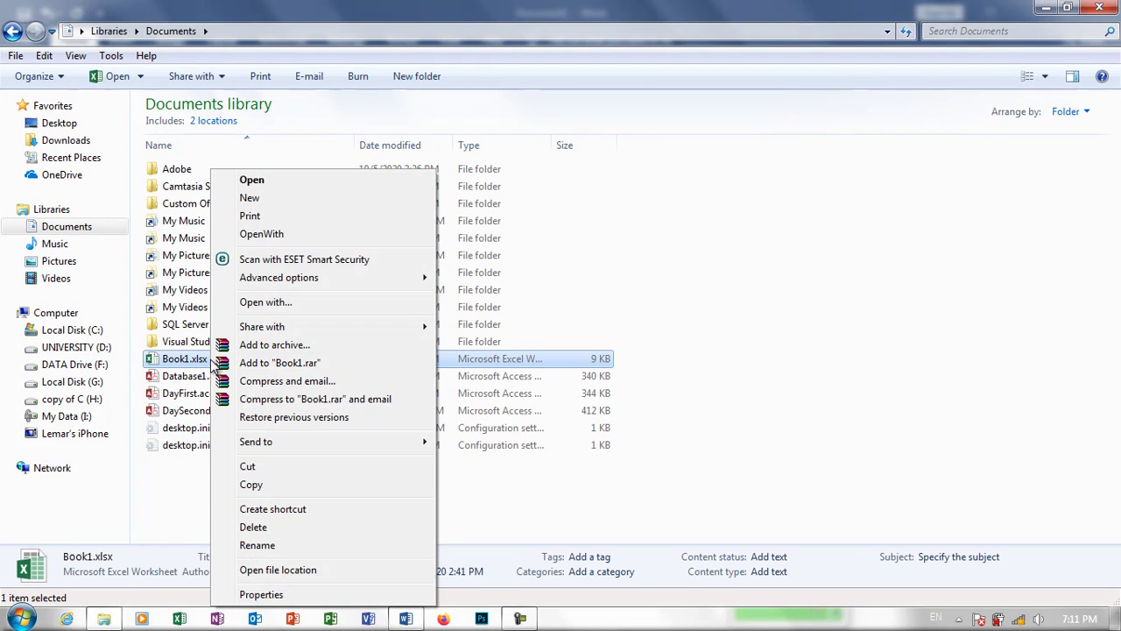
pyautogui.click(256, 487)
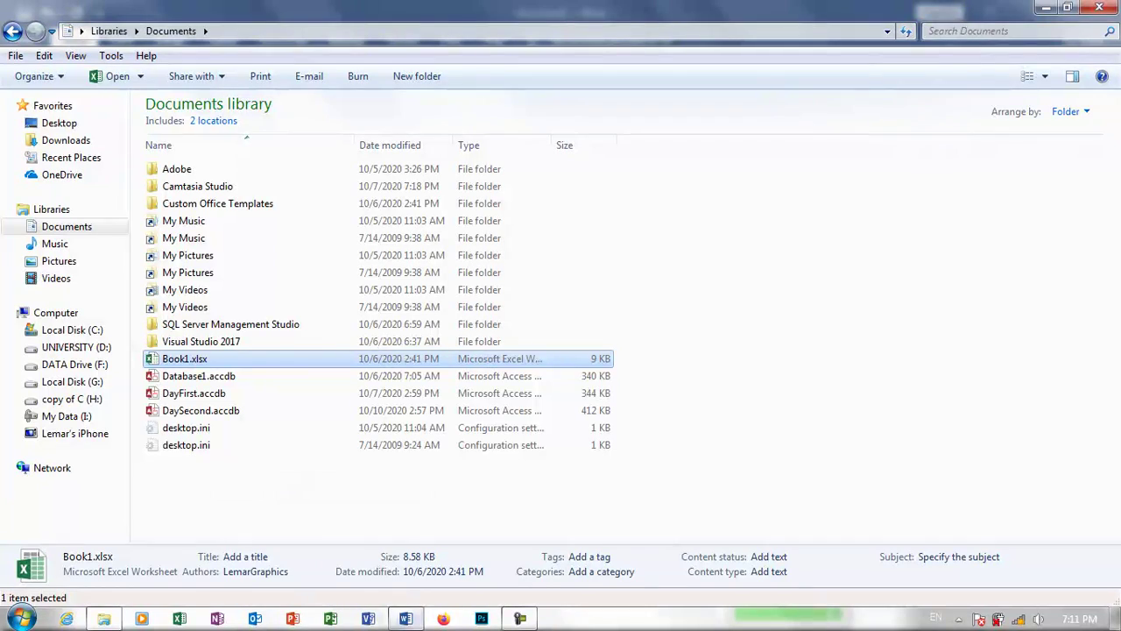
pyautogui.click(405, 618)
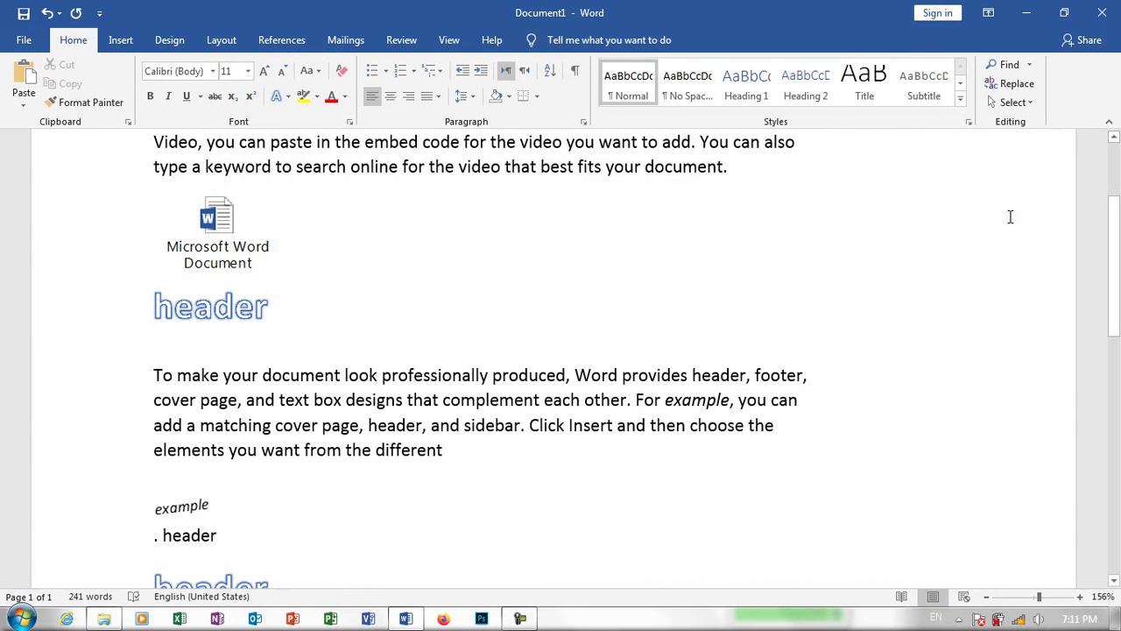
# - On a new blank line at the top, paste Book1.xlsx as a linked worksheet via Paste Special
pyautogui.moveTo(1115, 244); pyautogui.dragTo(1116, 174)
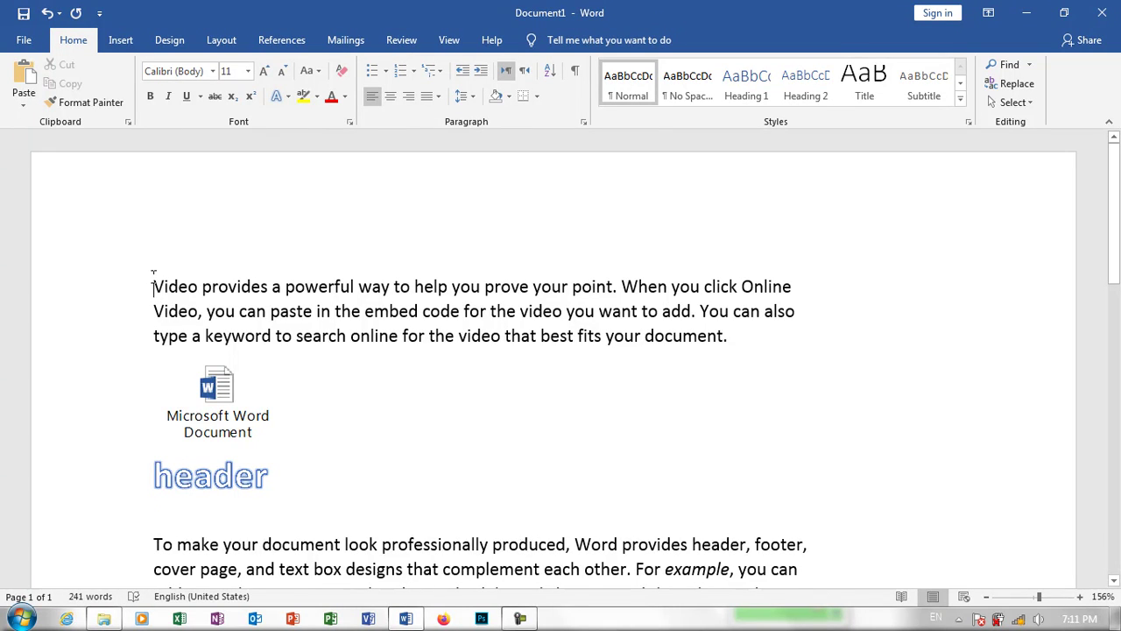
pyautogui.press('Return')
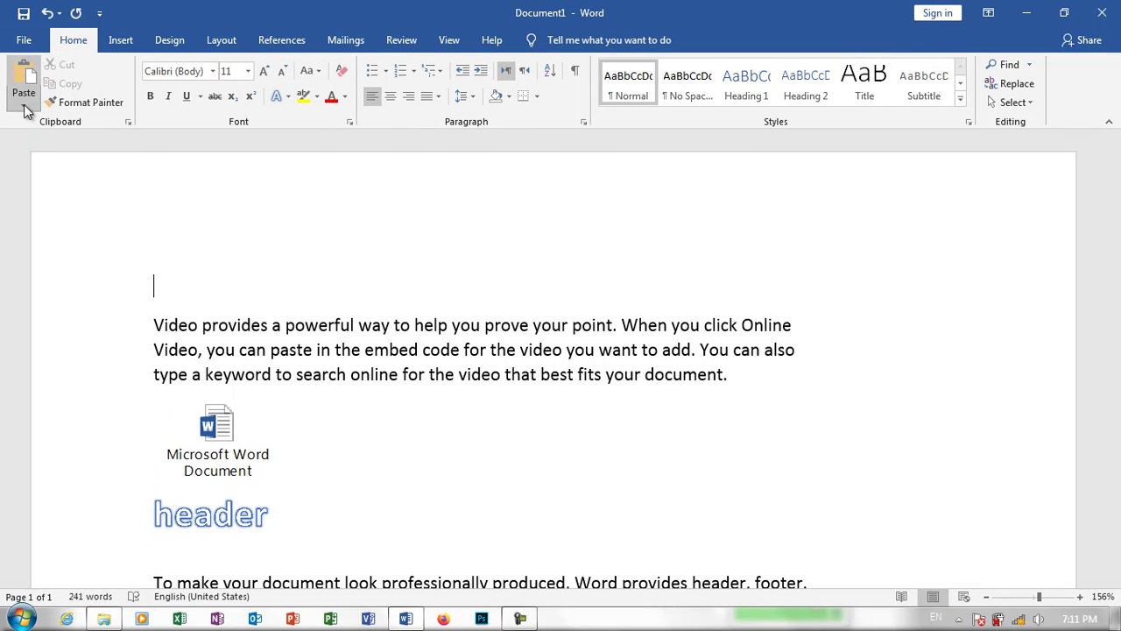
pyautogui.click(24, 97)
pyautogui.click(61, 167)
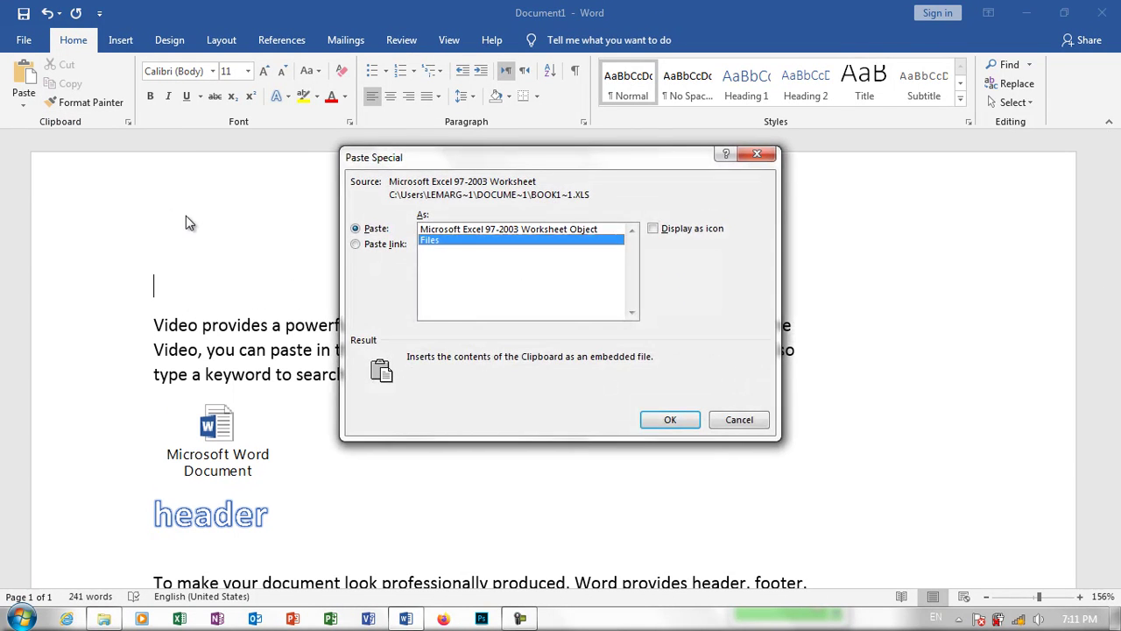
pyautogui.click(370, 246)
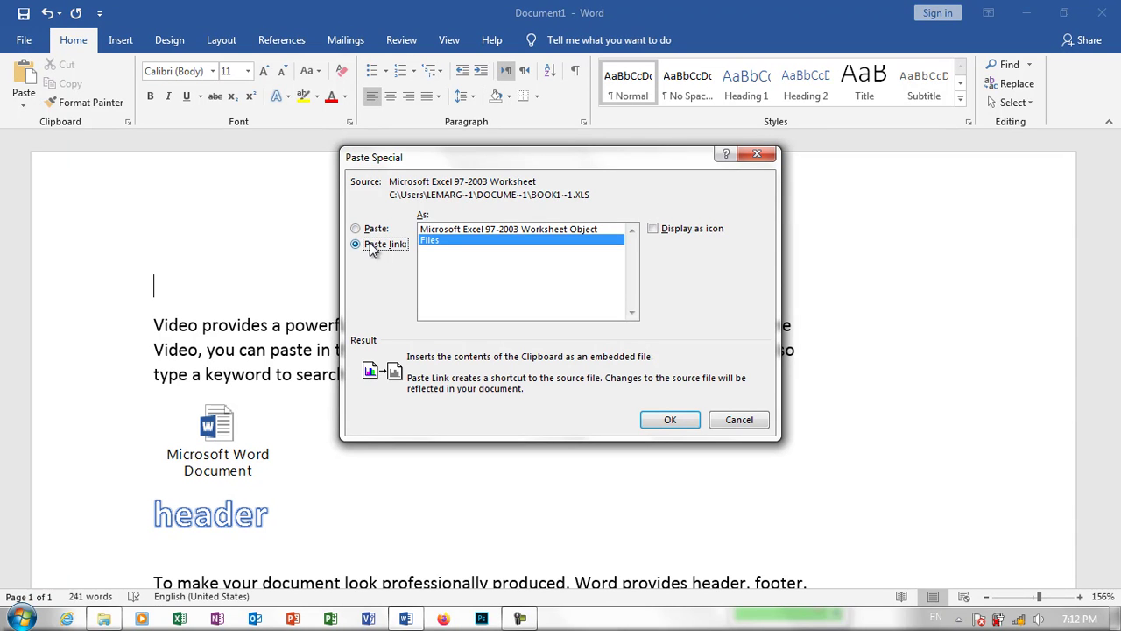
pyautogui.click(670, 421)
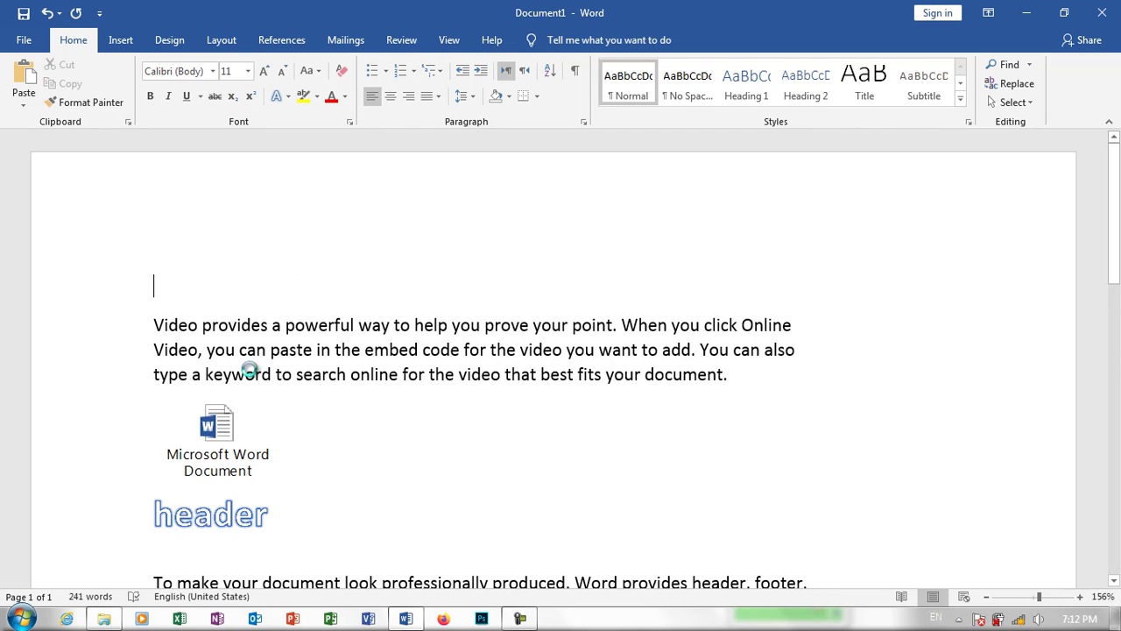
pyautogui.click(320, 324)
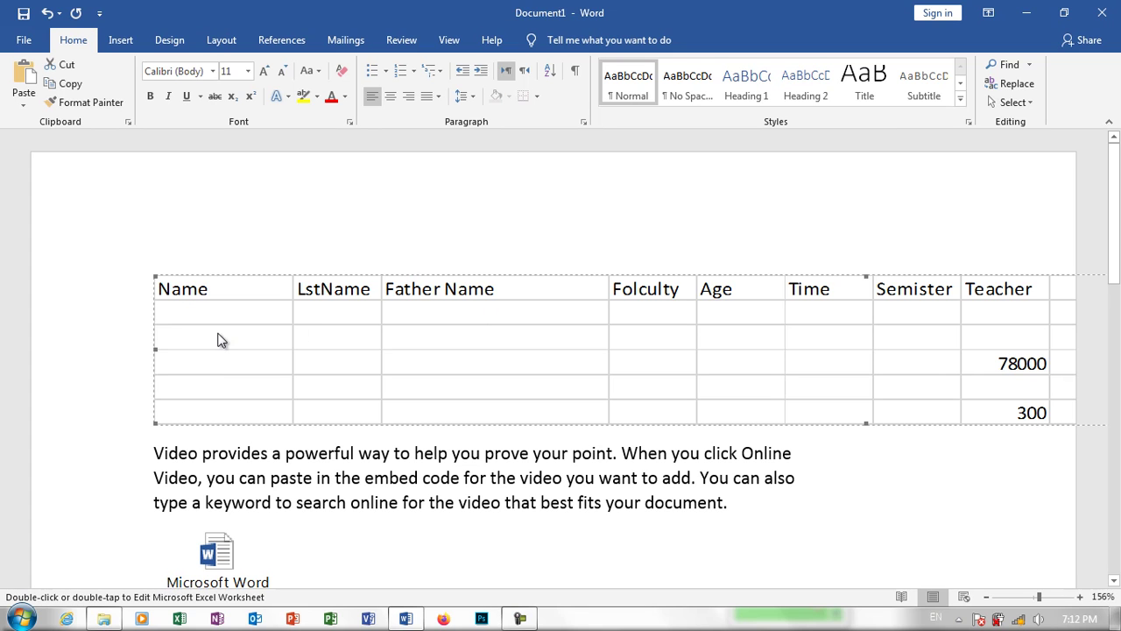
# - Resize the linked worksheet from its left edge to reveal the Deletion/OverFlow/Changin/Insertion column
pyautogui.moveTo(155, 349); pyautogui.dragTo(257, 367)
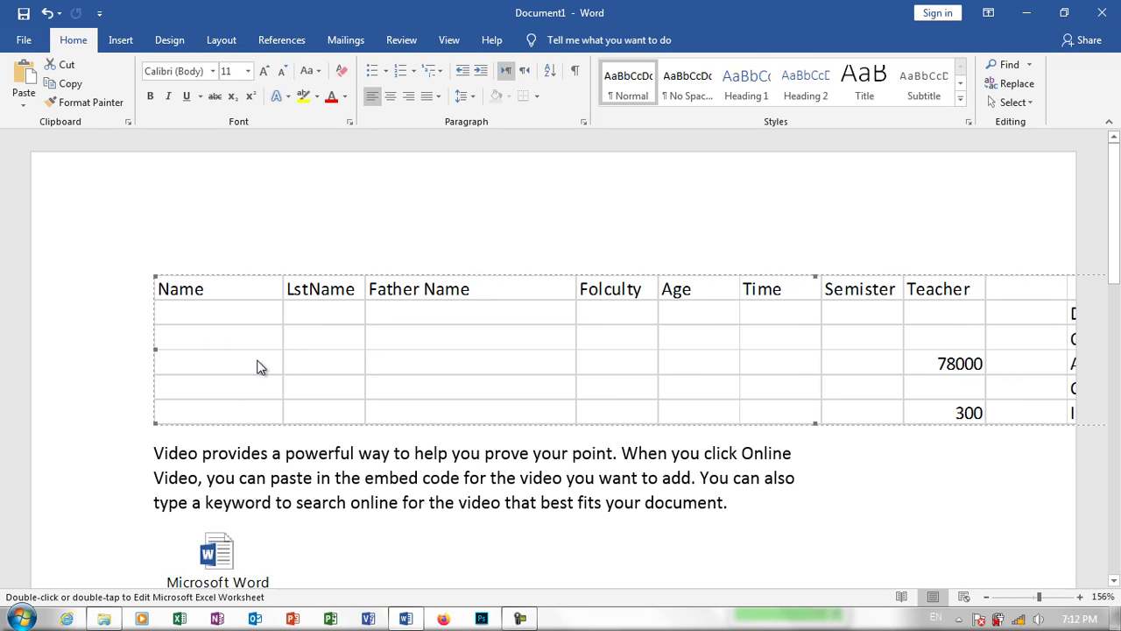
pyautogui.moveTo(156, 351); pyautogui.dragTo(258, 378)
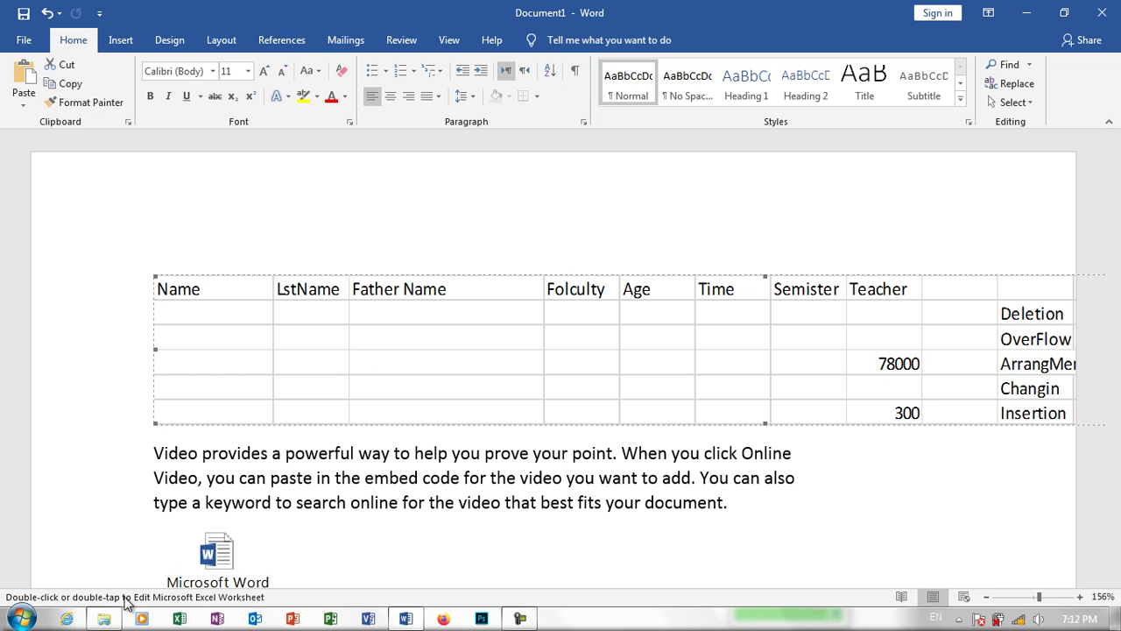
pyautogui.click(103, 618)
# - Open Book1.xlsx, give A1:J7 a yellow-green fill and all borders, then close Excel
pyautogui.doubleClick(245, 359)
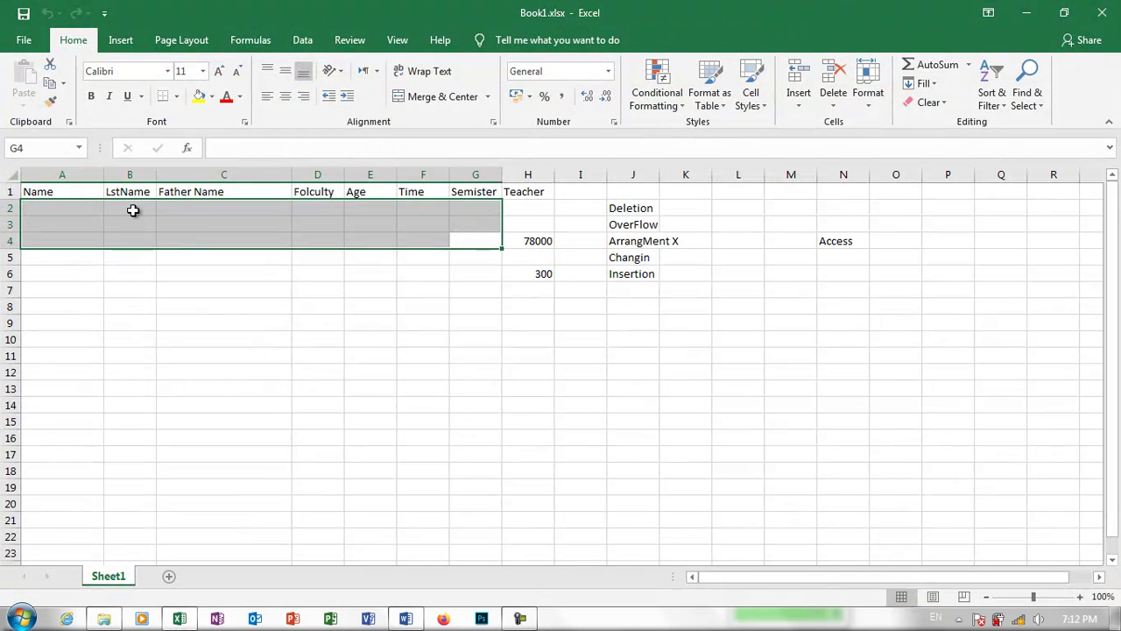
pyautogui.click(133, 210)
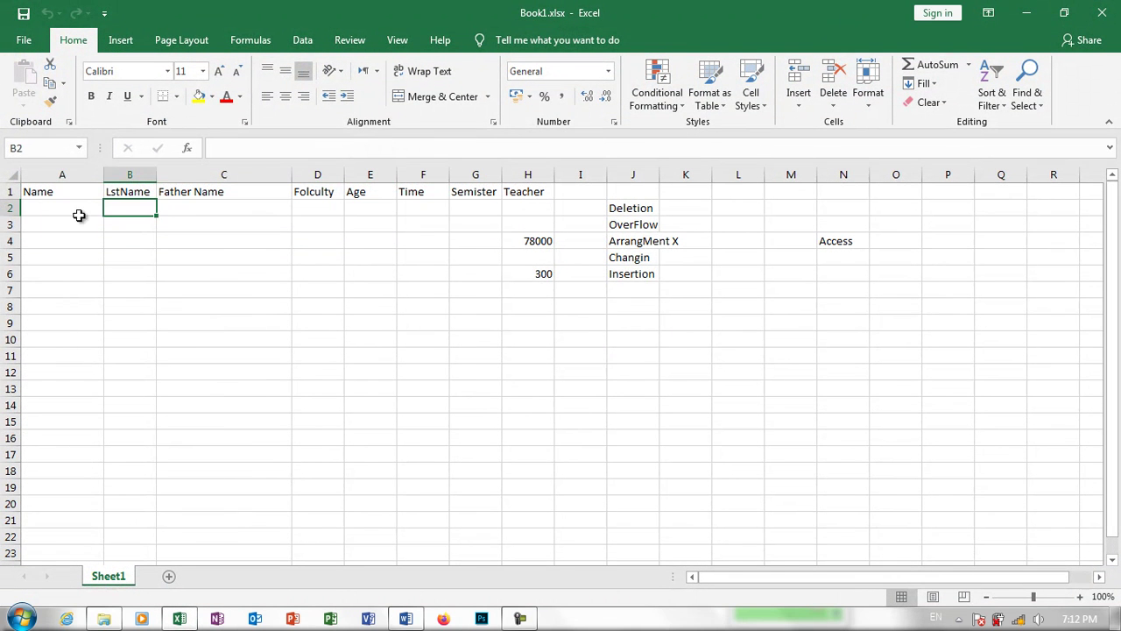
pyautogui.moveTo(62, 193)
pyautogui.mouseDown()
pyautogui.moveTo(150, 177)
pyautogui.moveTo(628, 284)
pyautogui.mouseUp()
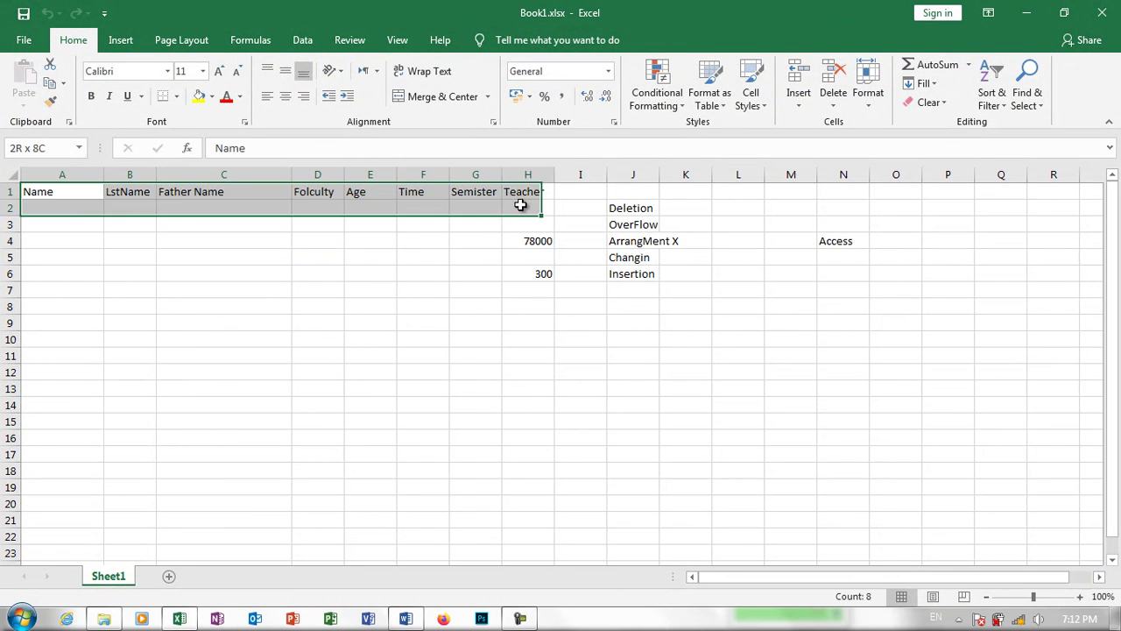
pyautogui.click(199, 96)
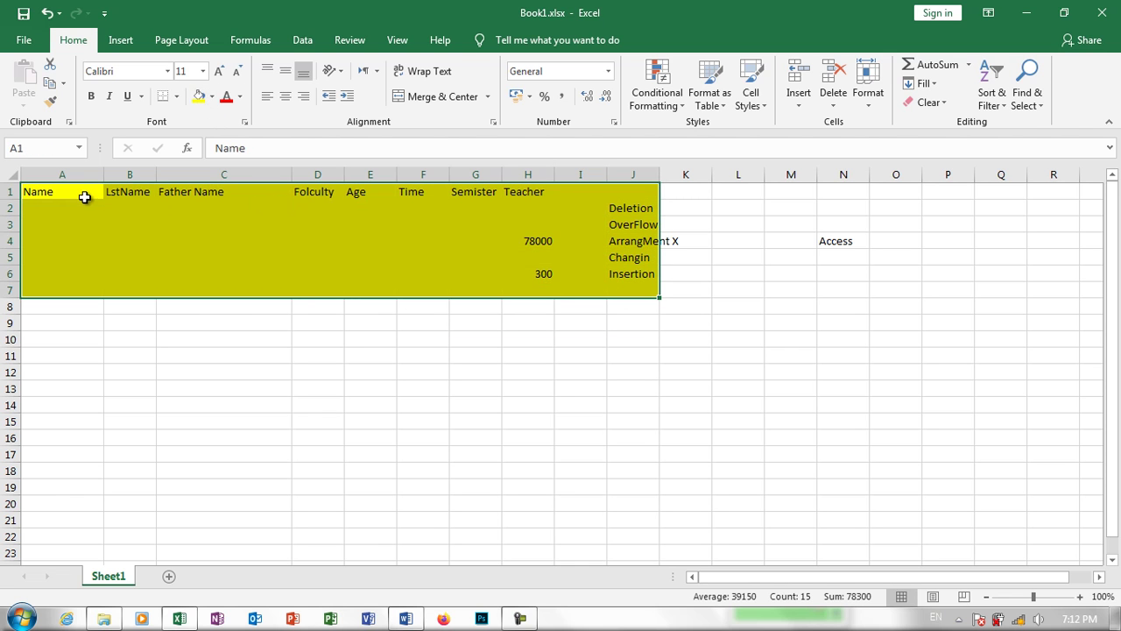
pyautogui.click(179, 98)
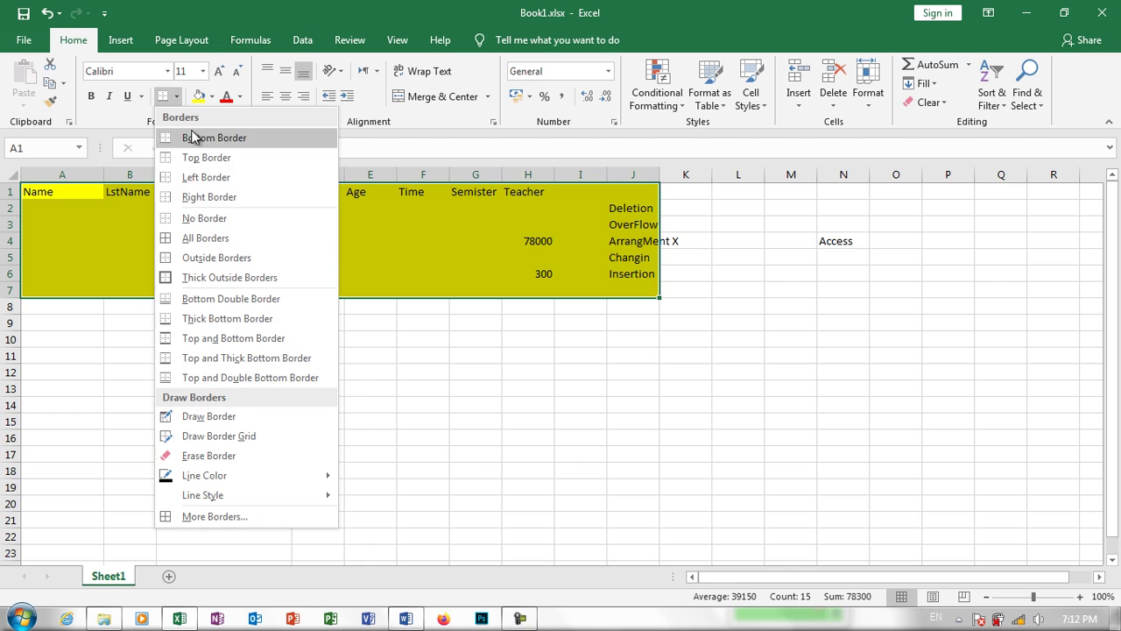
pyautogui.click(207, 238)
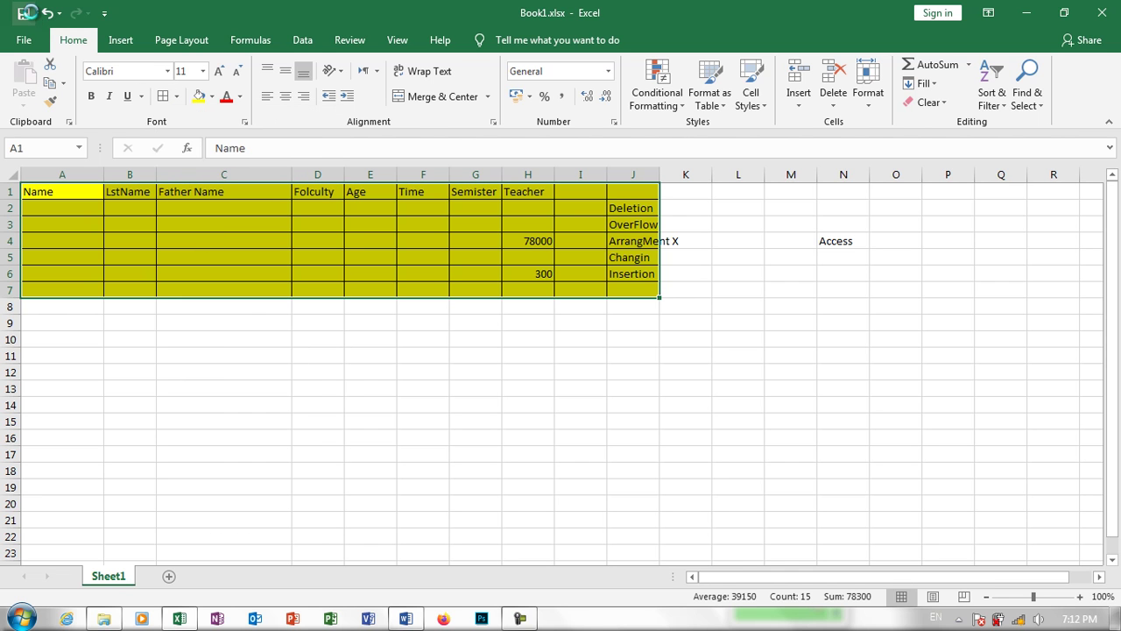
pyautogui.click(1102, 12)
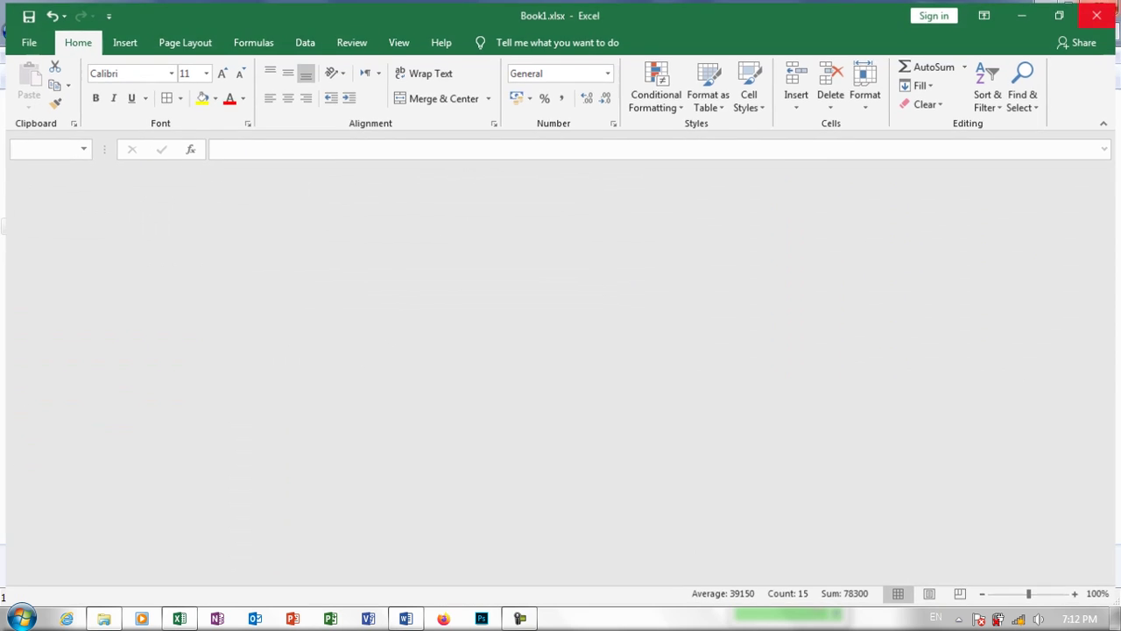
# - Save the document to the Desktop as 'Video provides a powerful way to help you prove your point.docx'
pyautogui.click(1102, 7)
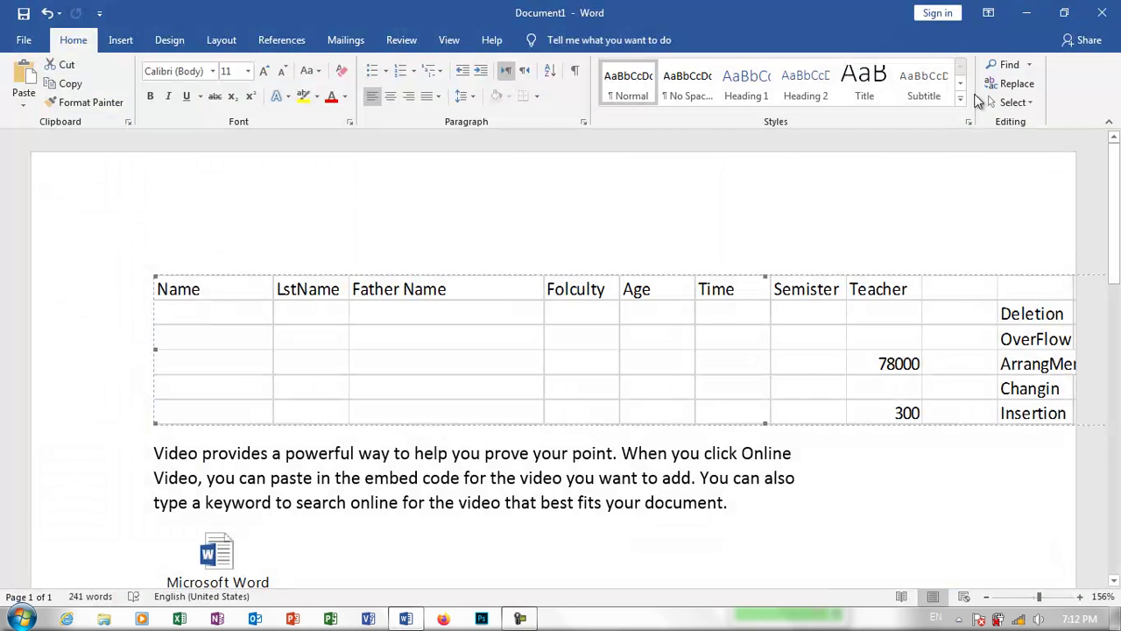
pyautogui.click(610, 452)
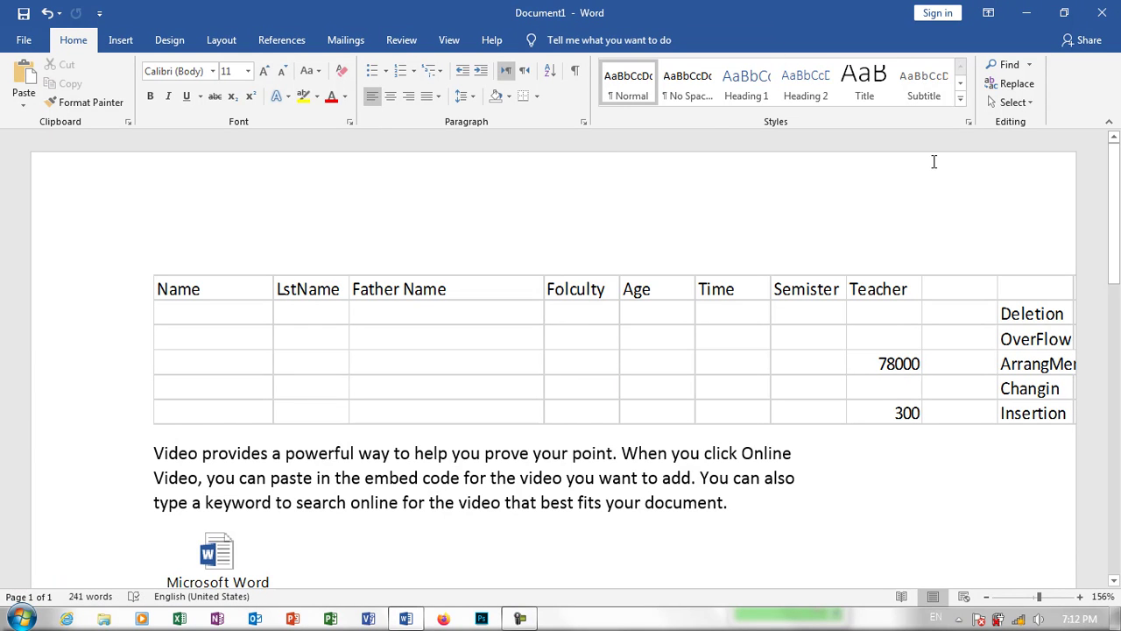
pyautogui.hotkey('ctrl', 's')
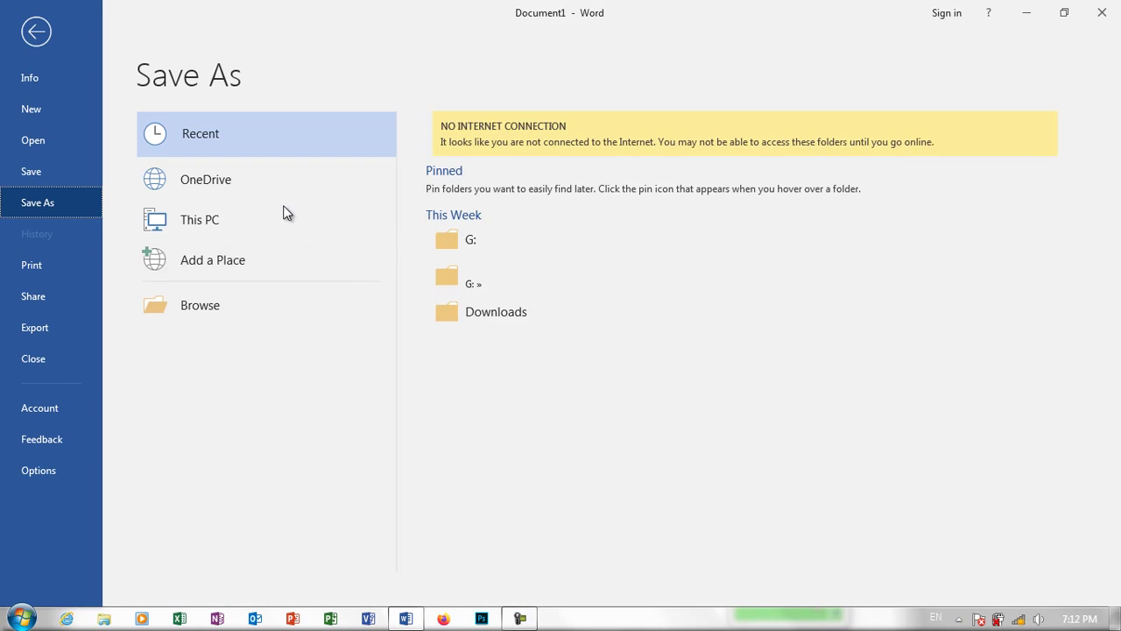
pyautogui.click(286, 310)
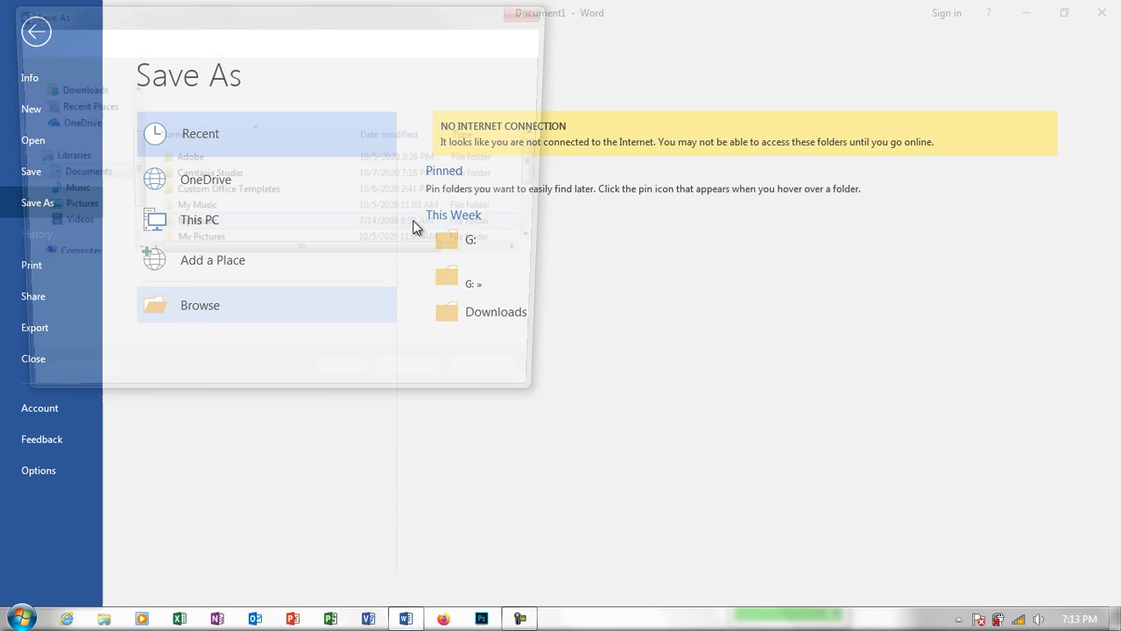
pyautogui.click(70, 123)
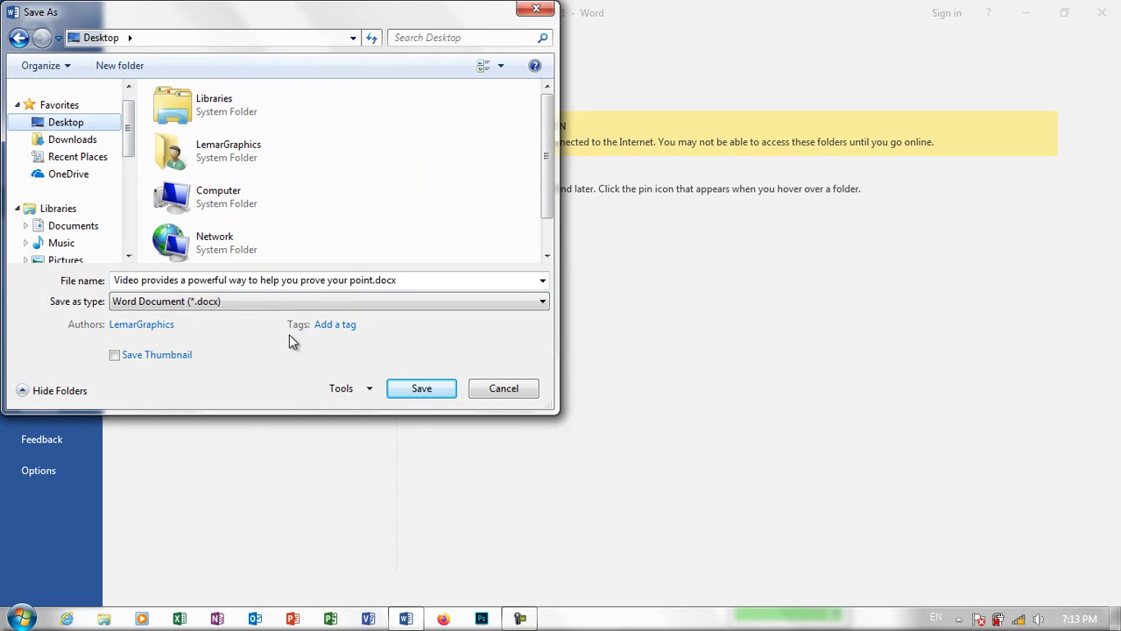
pyautogui.click(428, 396)
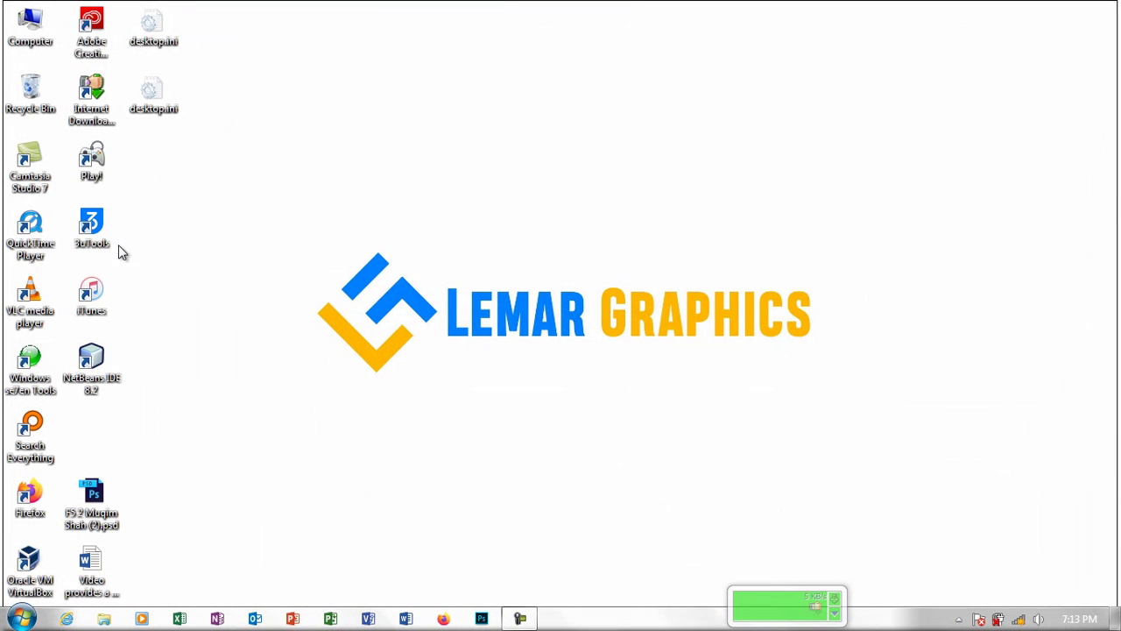
# - Reopen the saved document from the Desktop and open its embedded table in Excel, then close it
pyautogui.doubleClick(96, 562)
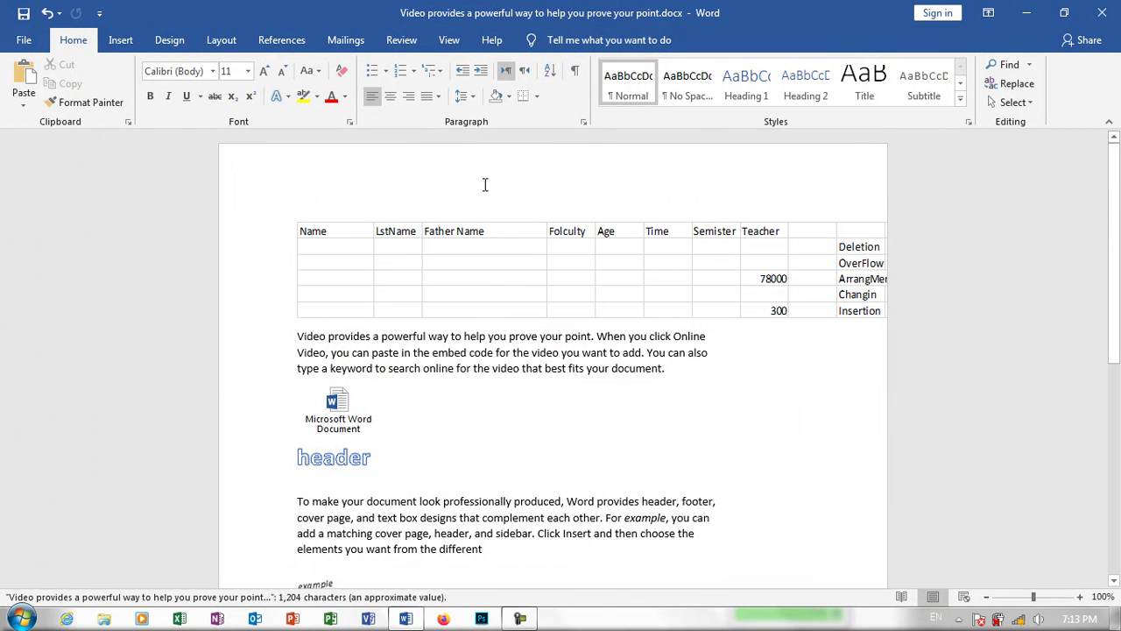
pyautogui.click(508, 289)
pyautogui.doubleClick(505, 283)
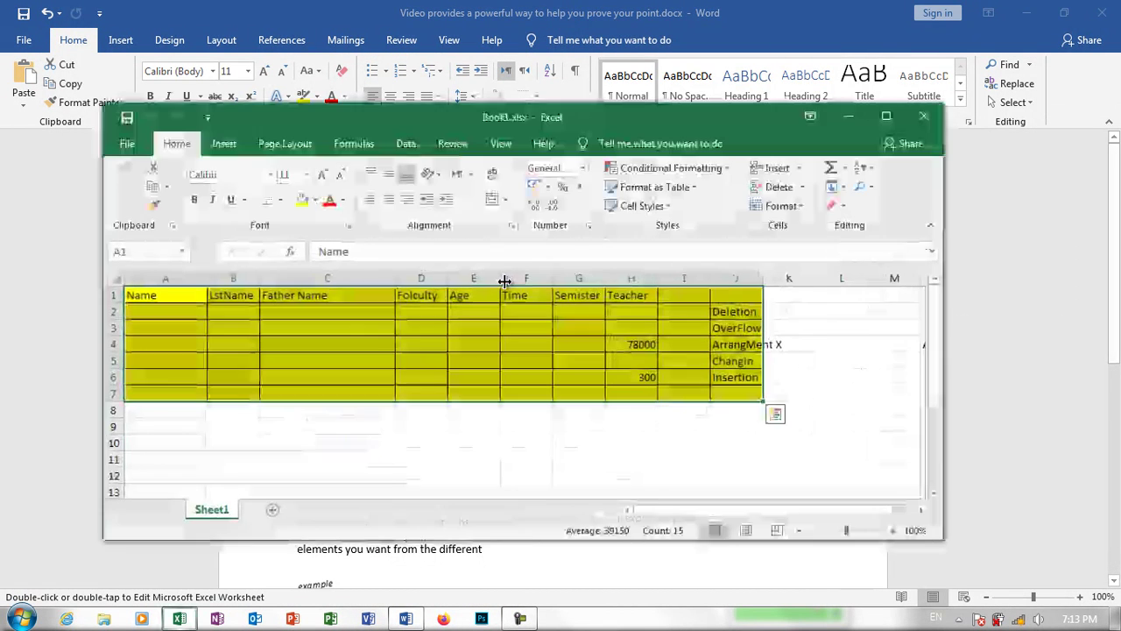
pyautogui.click(923, 117)
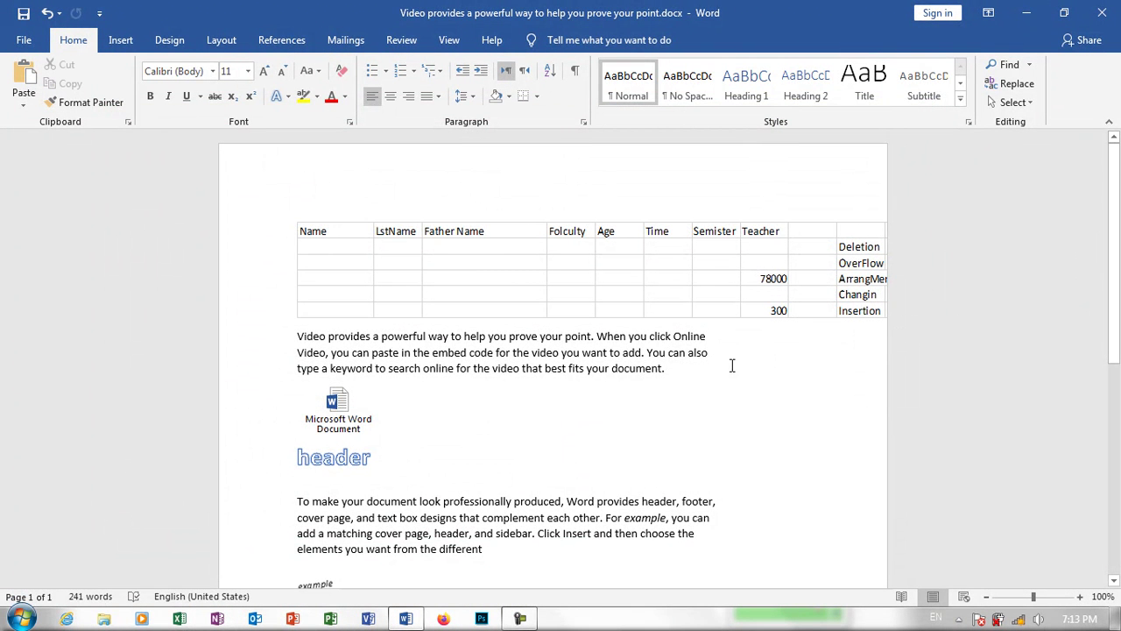
# - Open the embedded table in Excel twice more, closing it each time without changes
pyautogui.click(602, 268)
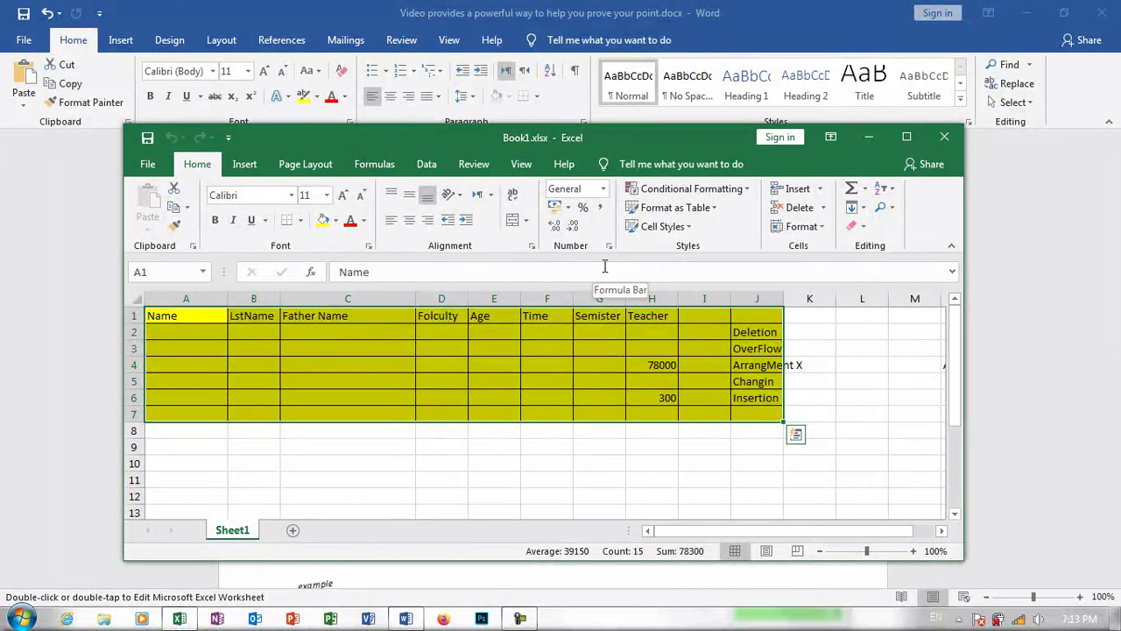
pyautogui.click(945, 138)
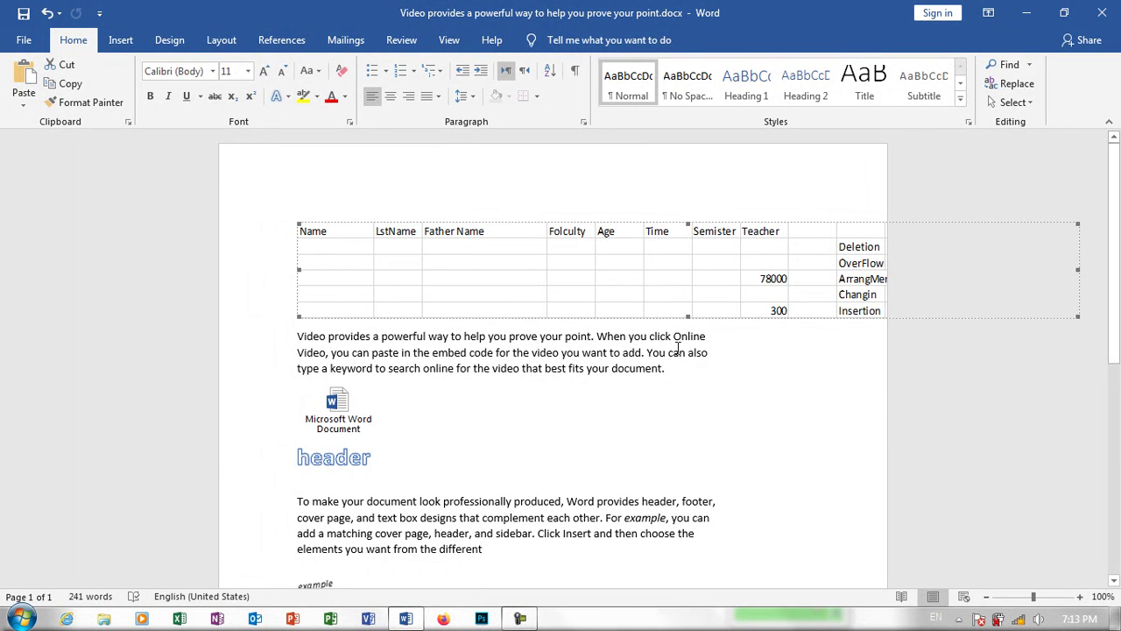
pyautogui.click(591, 318)
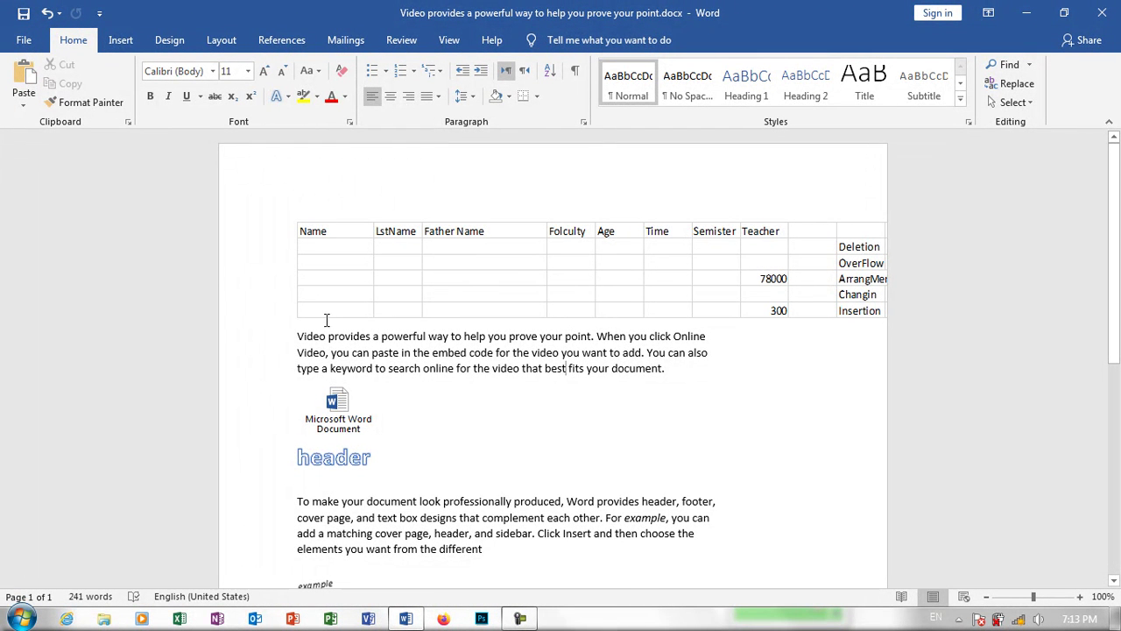
pyautogui.doubleClick(351, 251)
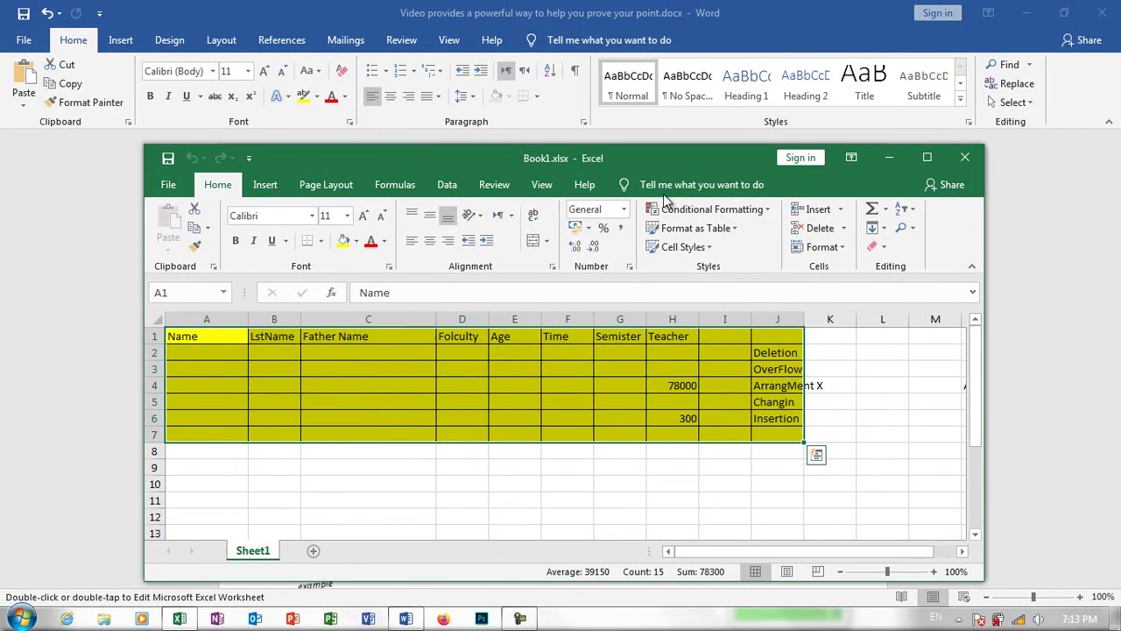
pyautogui.click(964, 157)
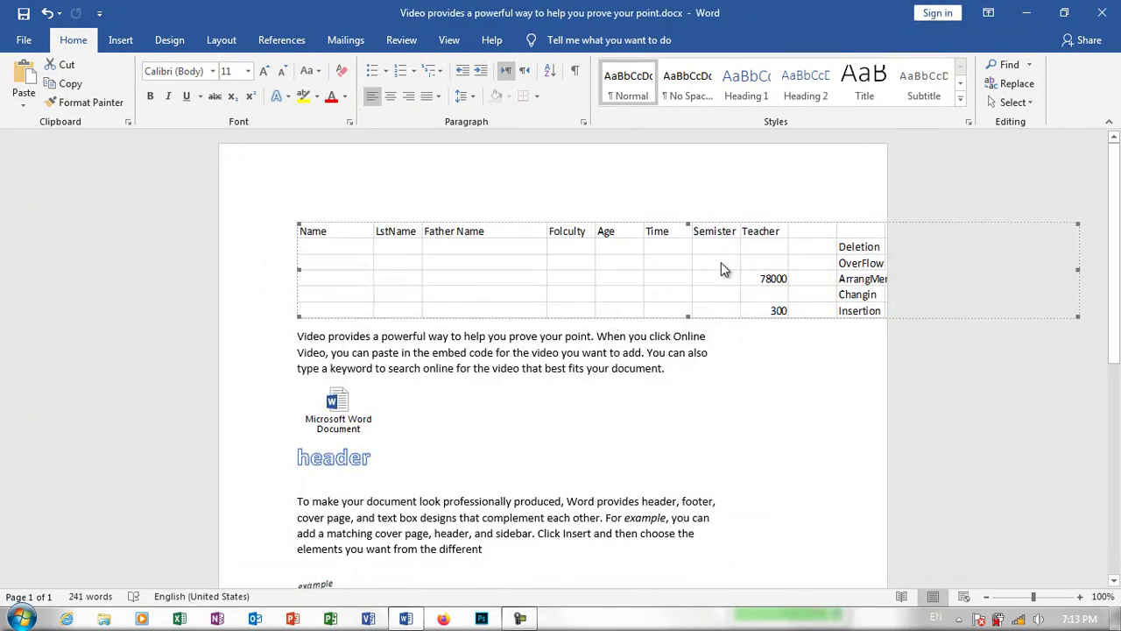
pyautogui.click(23, 105)
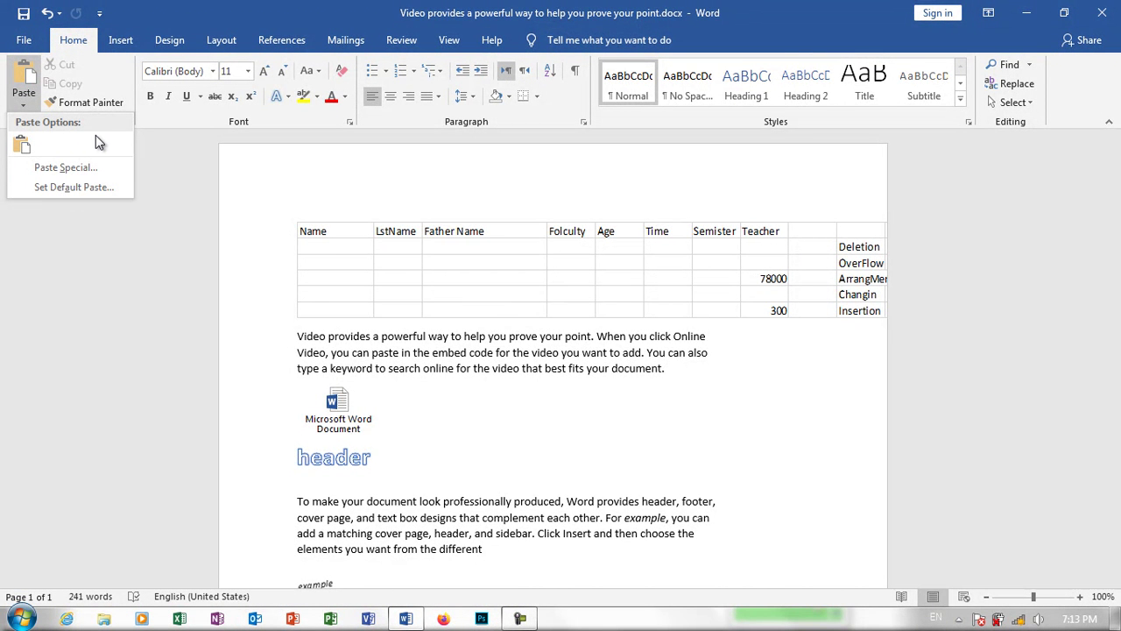
# - Review the default cut, copy and paste options without changing them, then view the Info page
pyautogui.click(102, 188)
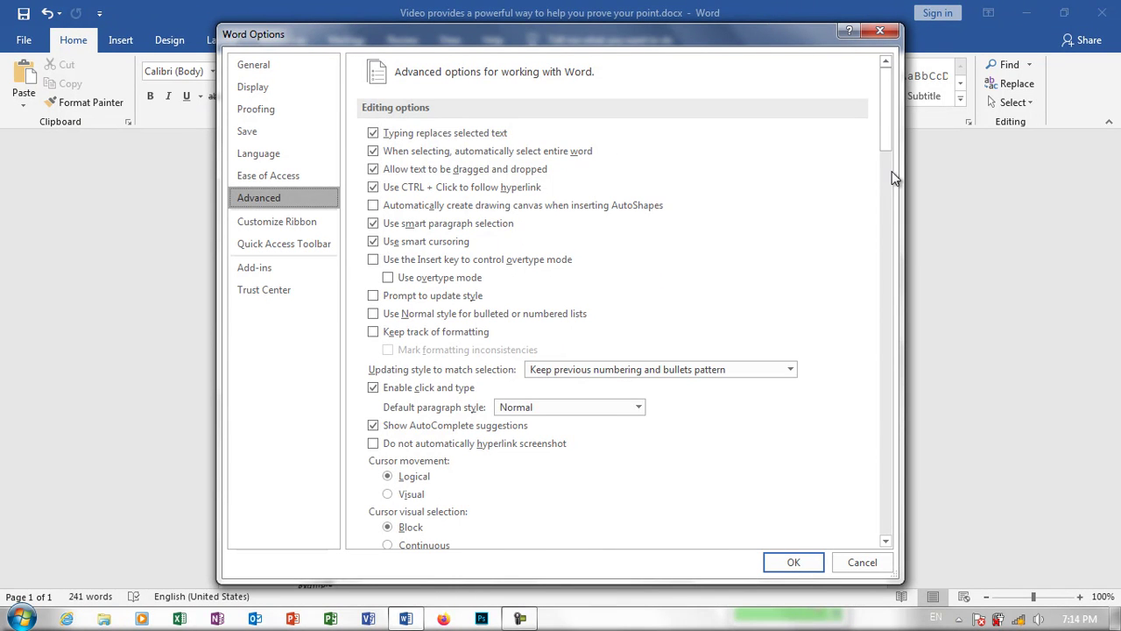
pyautogui.moveTo(886, 134); pyautogui.dragTo(891, 213)
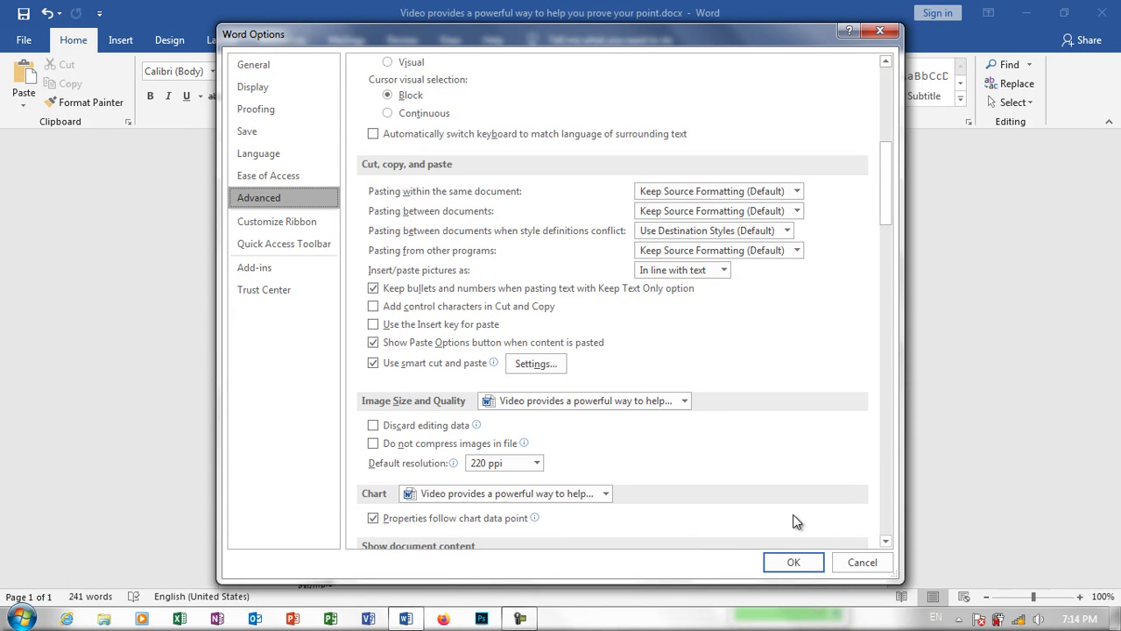
pyautogui.click(859, 563)
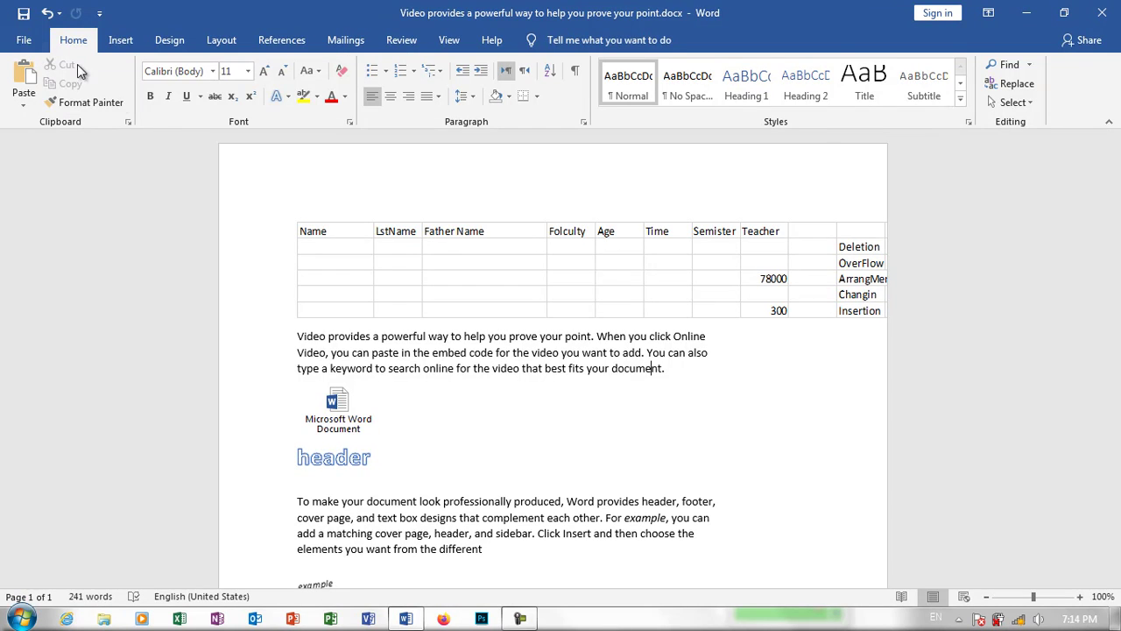
pyautogui.hotkey('alt', 'f')
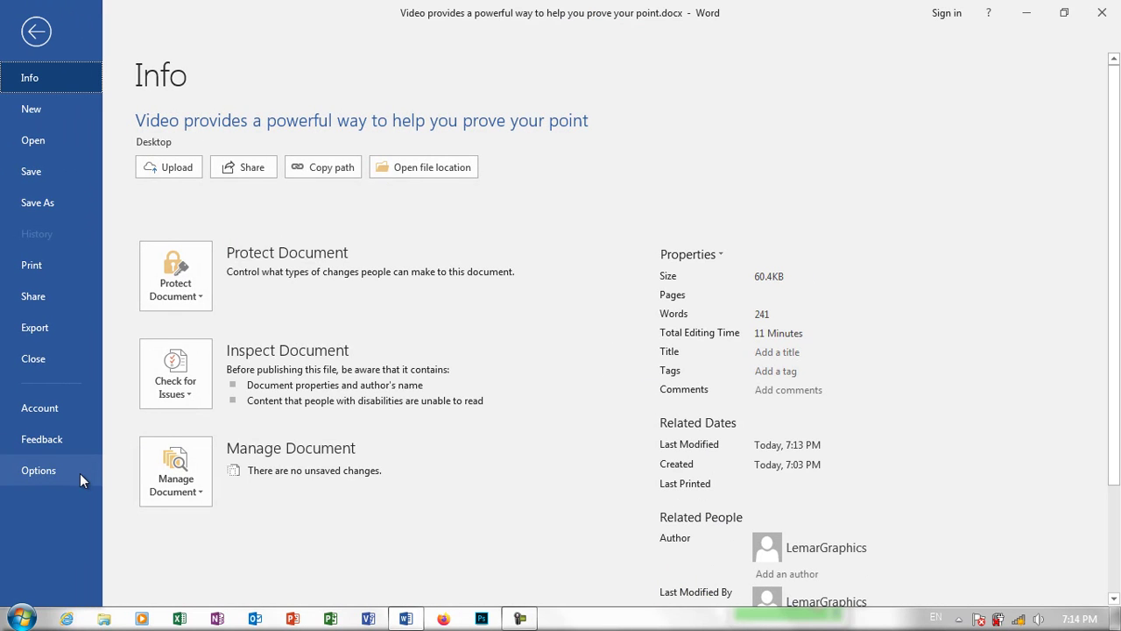
# - Leave backstage and delete the document's entire contents, including the linked worksheet table
pyautogui.click(33, 29)
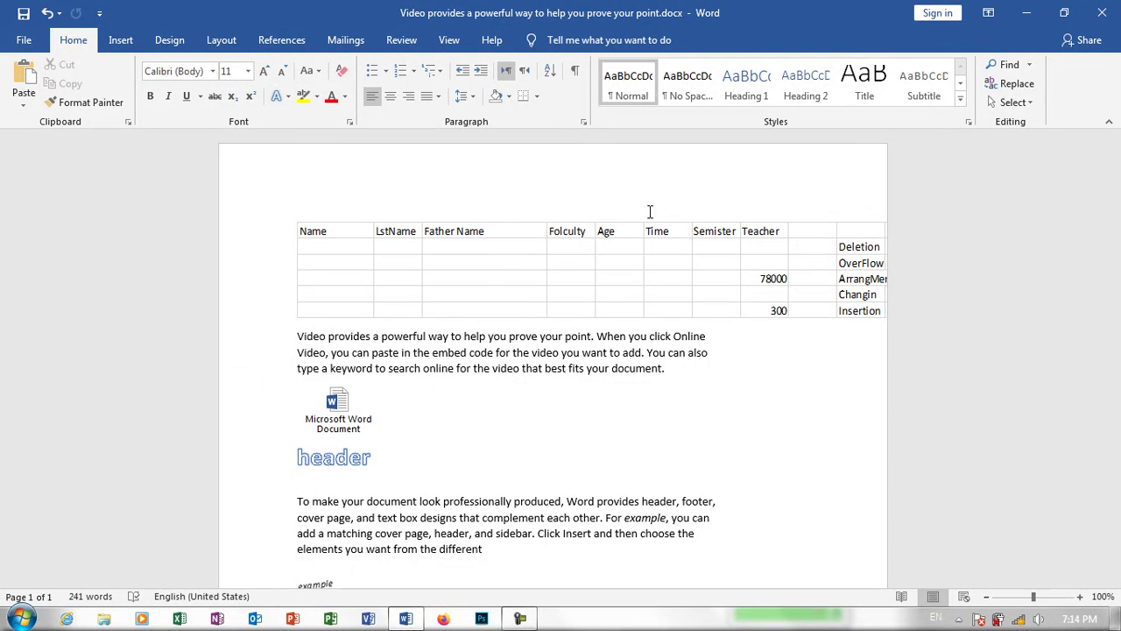
pyautogui.hotkey('ctrl', 'a')
pyautogui.press('Delete')
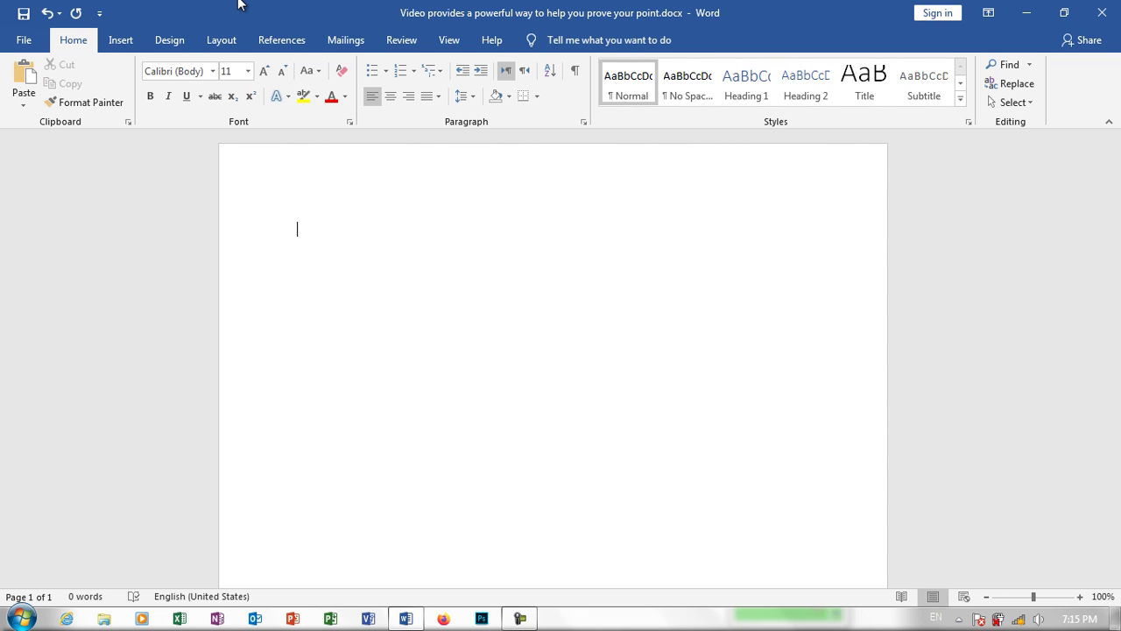
# - Switch to the Insert tab in the empty document
pyautogui.click(119, 49)
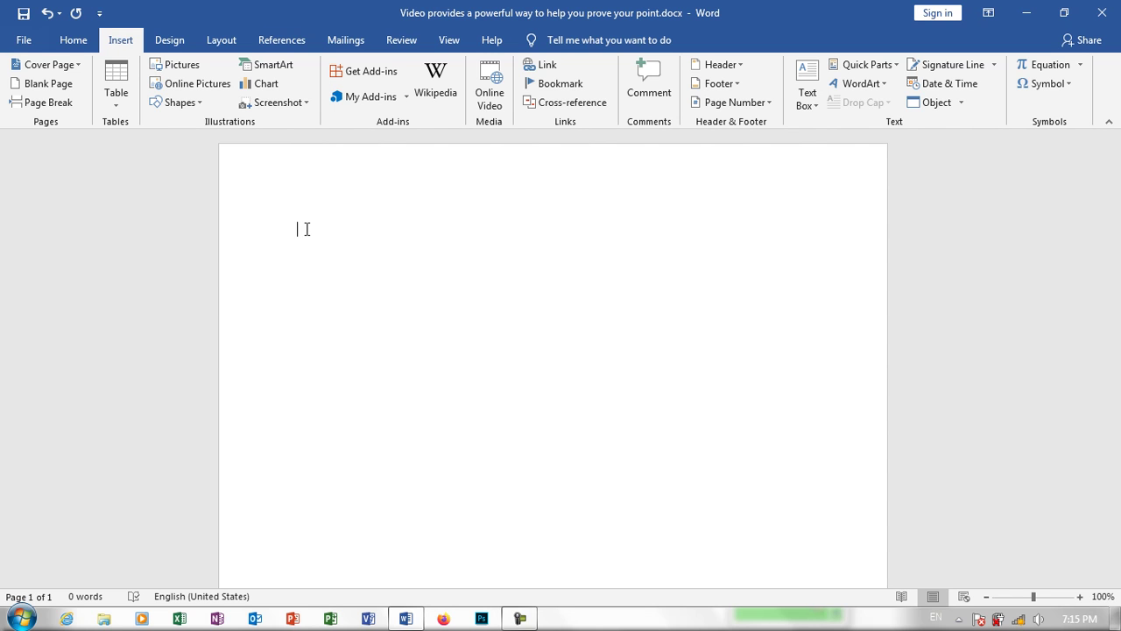
# - Insert the Slice (Light) cover page from the Cover Page gallery
pyautogui.click(84, 58)
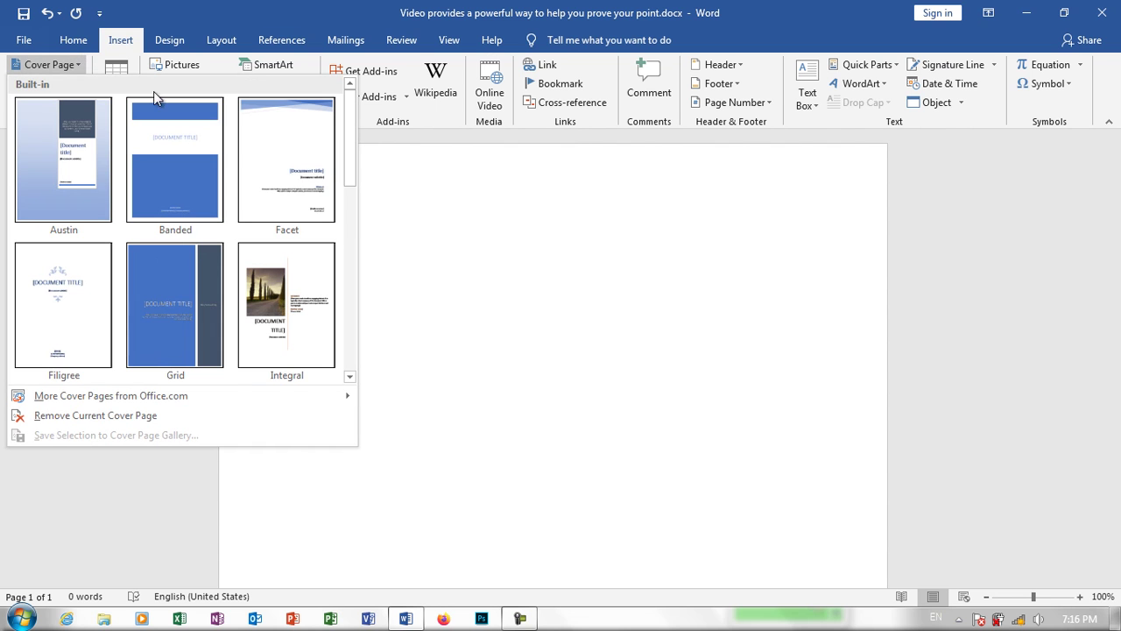
pyautogui.moveTo(346, 162); pyautogui.dragTo(362, 357)
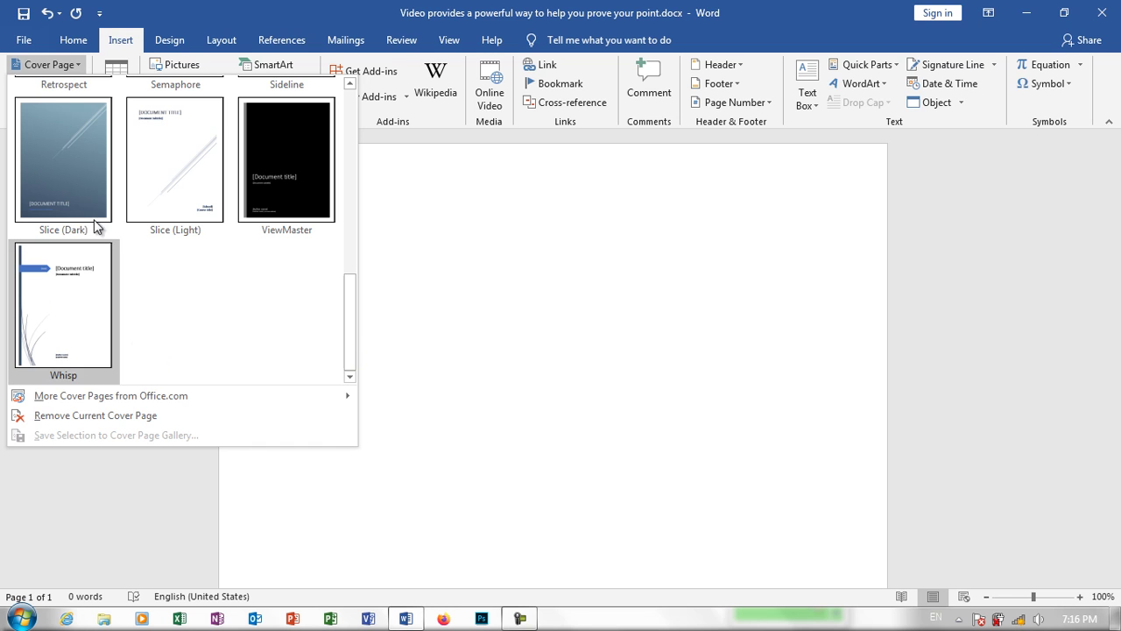
pyautogui.click(158, 123)
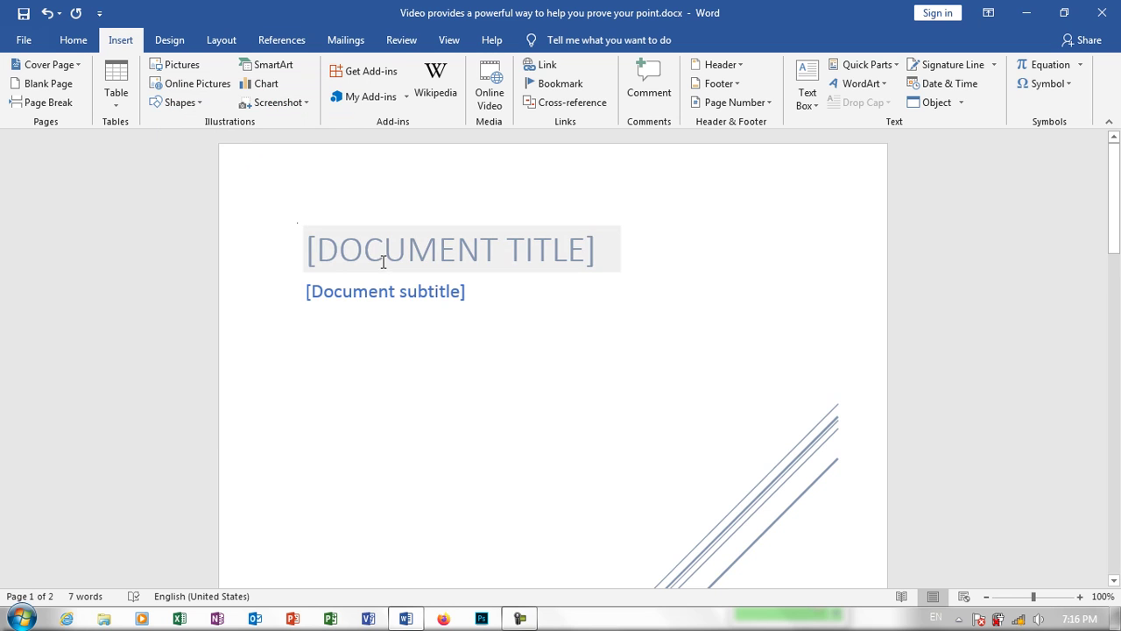
# - Enter COMPUTER as the cover title and Hardware as the subtitle
pyautogui.click(383, 261)
pyautogui.write('COMPUTER')
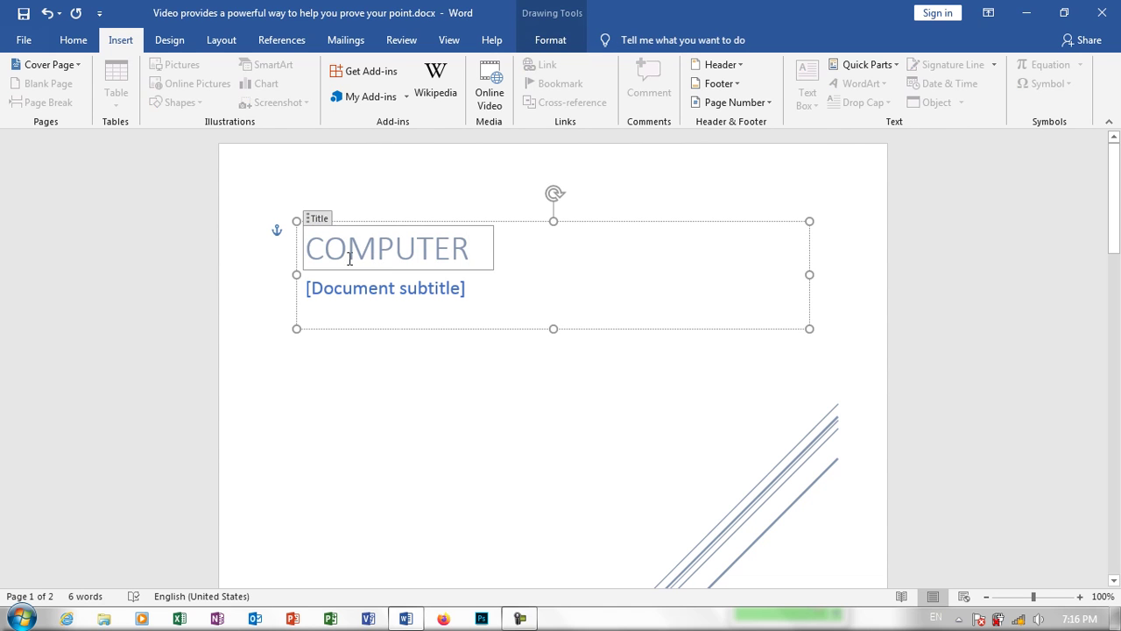
pyautogui.click(367, 289)
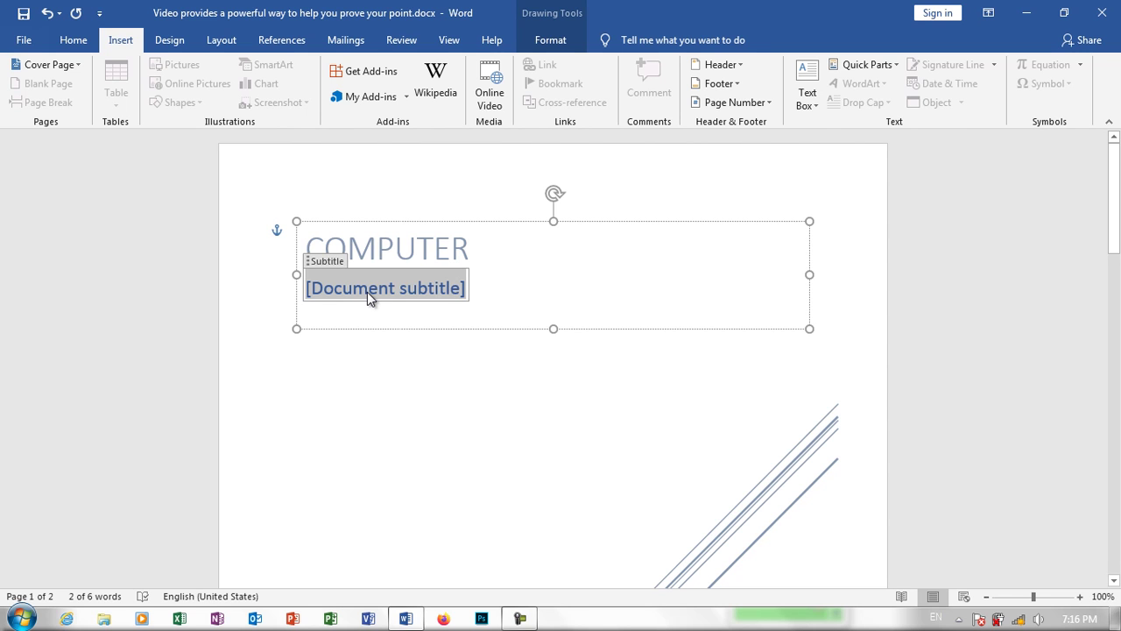
pyautogui.write('Hardware')
pyautogui.click(468, 372)
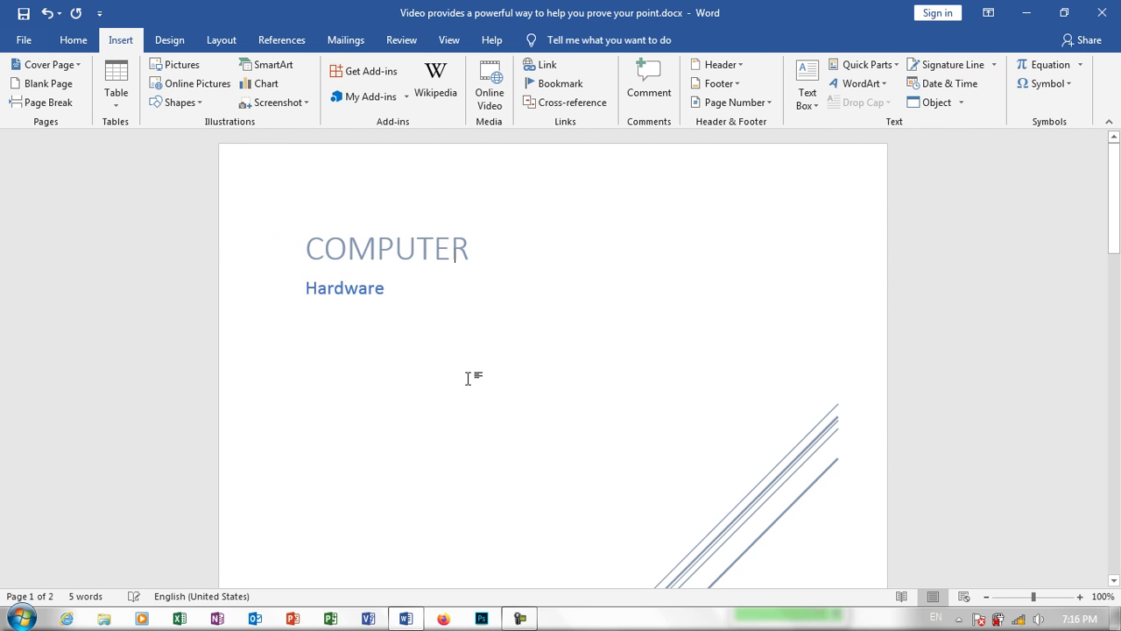
pyautogui.moveTo(1113, 192); pyautogui.dragTo(918, 317)
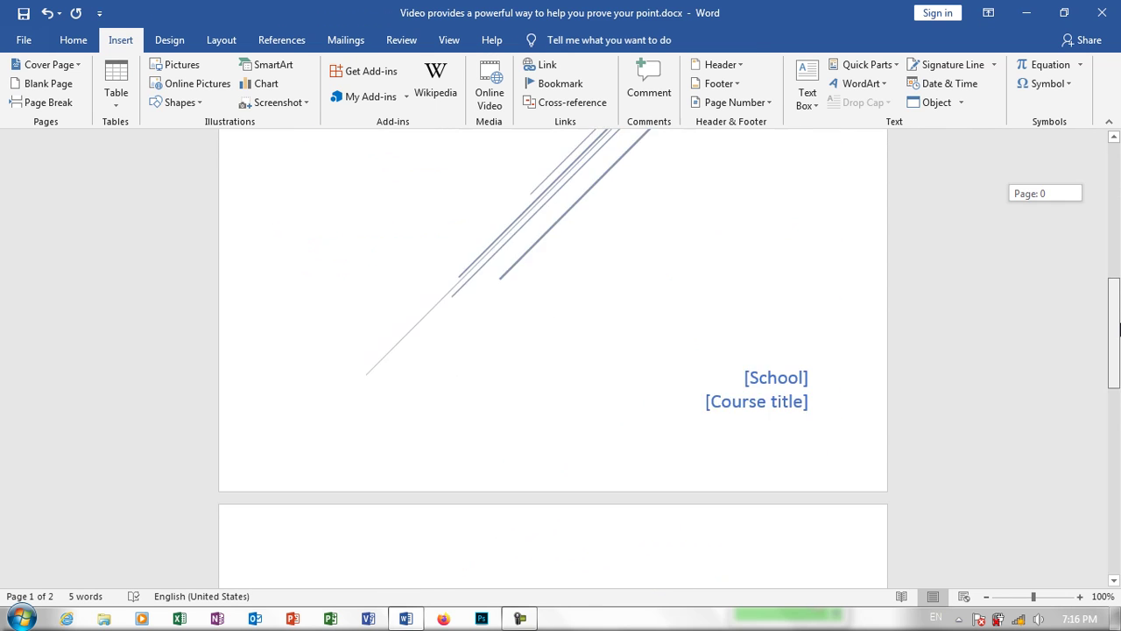
# - Fill the School placeholder with 'Sherzai Institute', correcting the typo
pyautogui.click(782, 312)
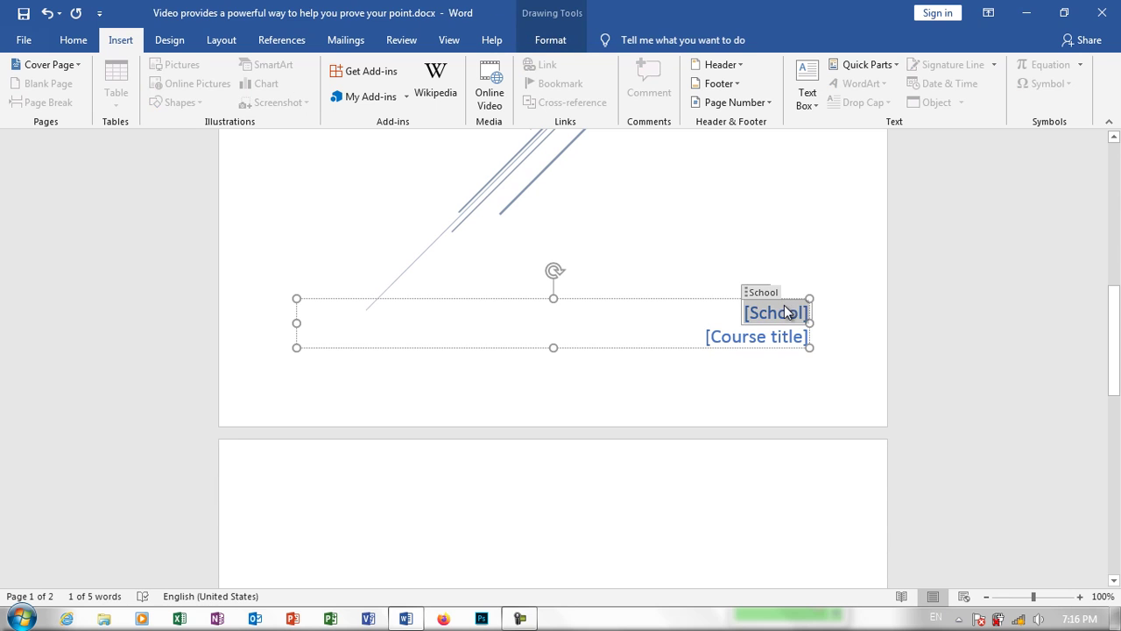
pyautogui.write('Sherzai')
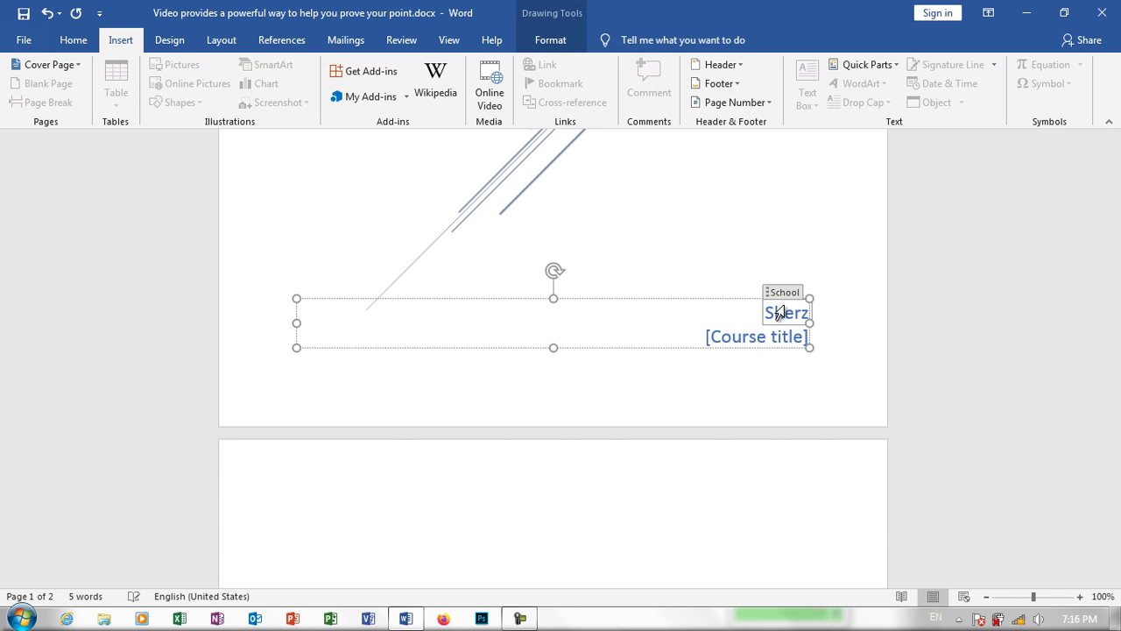
pyautogui.click(780, 313)
pyautogui.write('r')
pyautogui.press('End')
pyautogui.write('Instit')
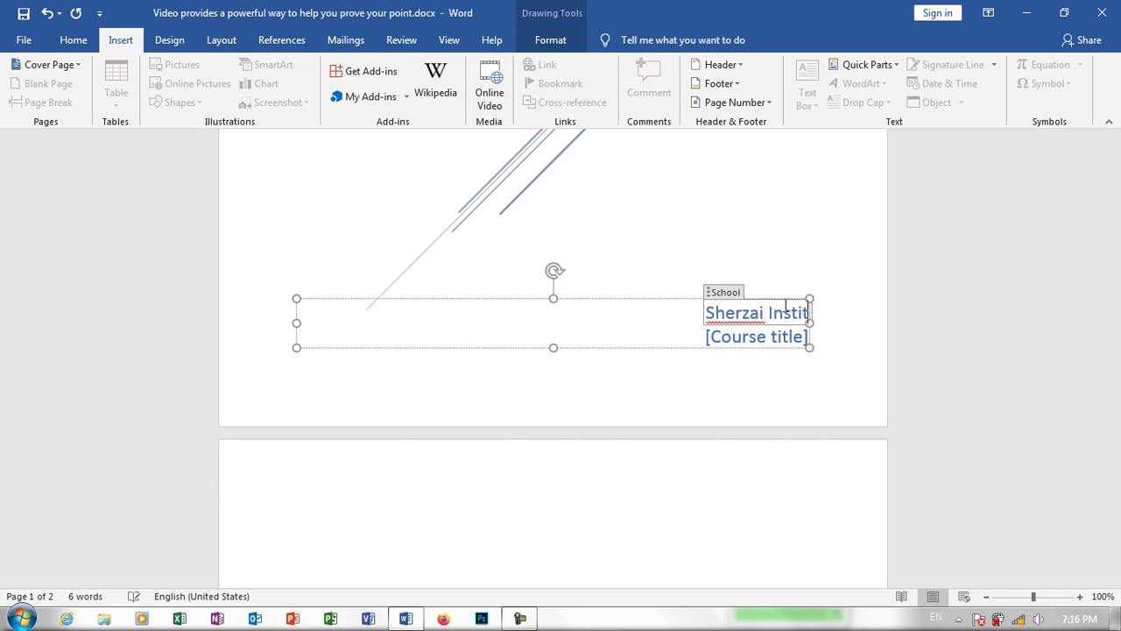
pyautogui.write('ute')
# - Fill the Course title placeholder with 'MS Office 2019'
pyautogui.click(782, 338)
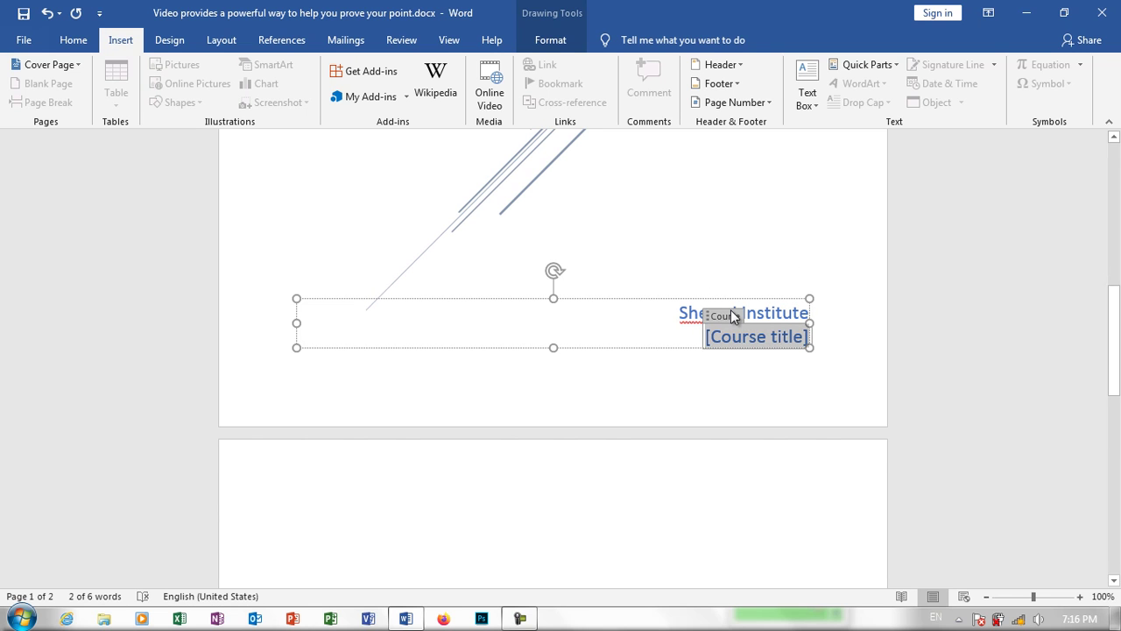
pyautogui.write('Ms')
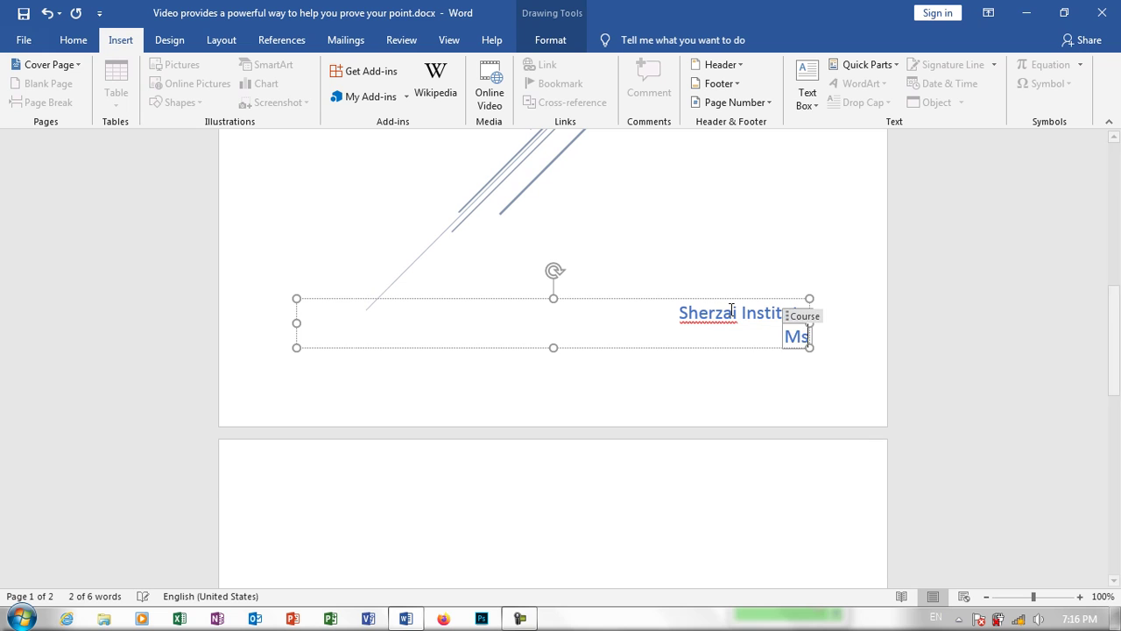
pyautogui.press('BackSpace')
pyautogui.write('S')
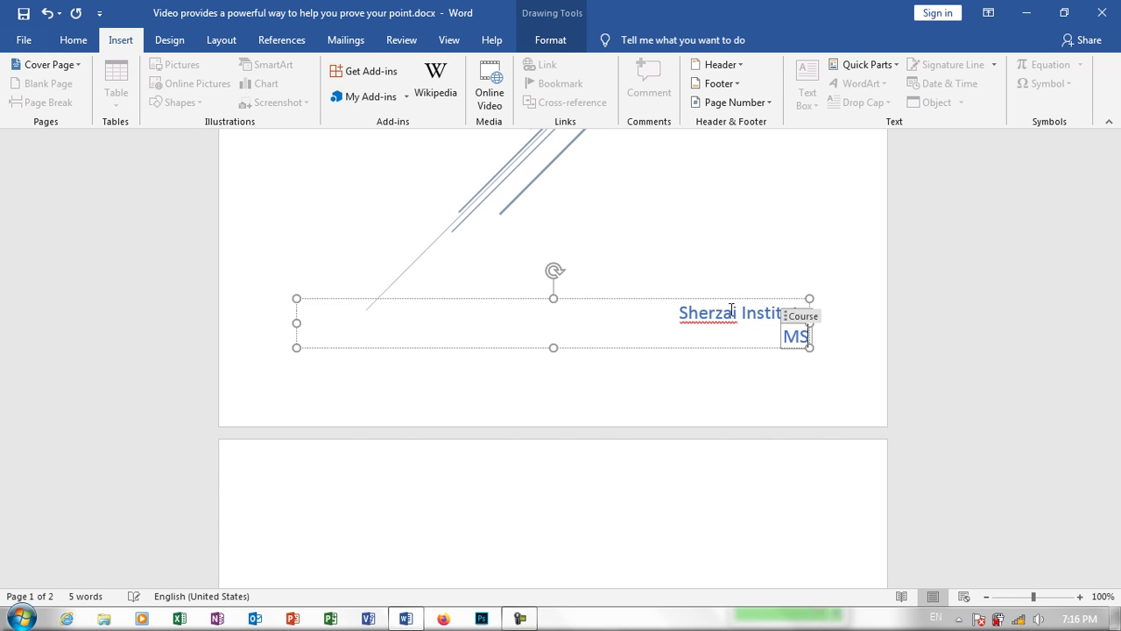
pyautogui.write(' Office 2019')
pyautogui.click(721, 230)
pyautogui.scroll(7, 733, 238)
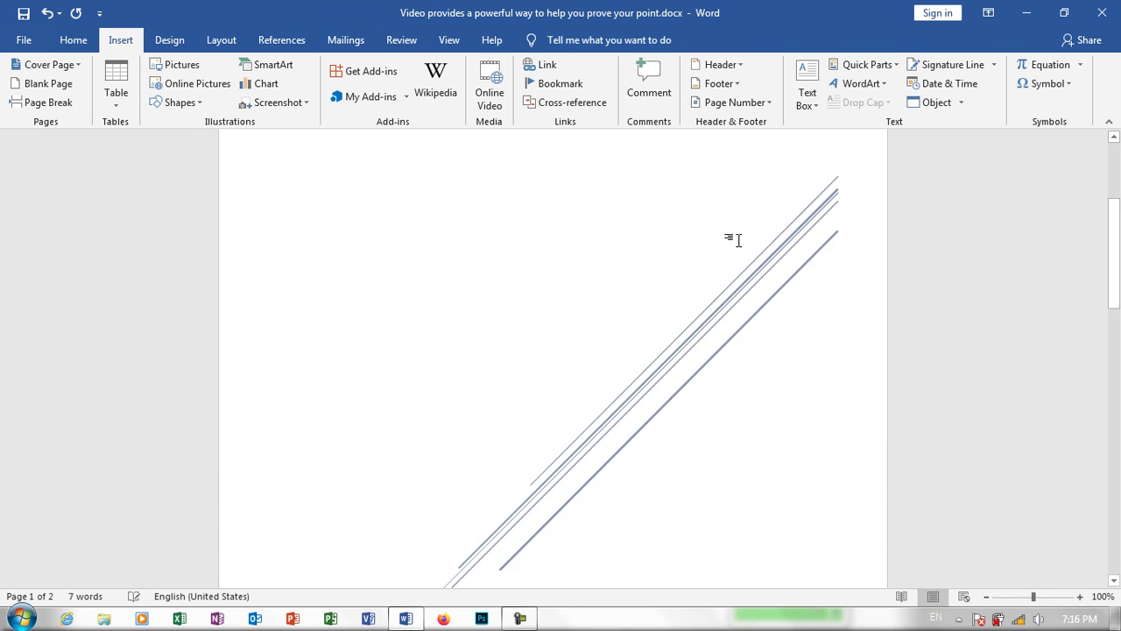
pyautogui.scroll(3, 733, 237)
pyautogui.moveTo(1113, 224); pyautogui.dragTo(1114, 340)
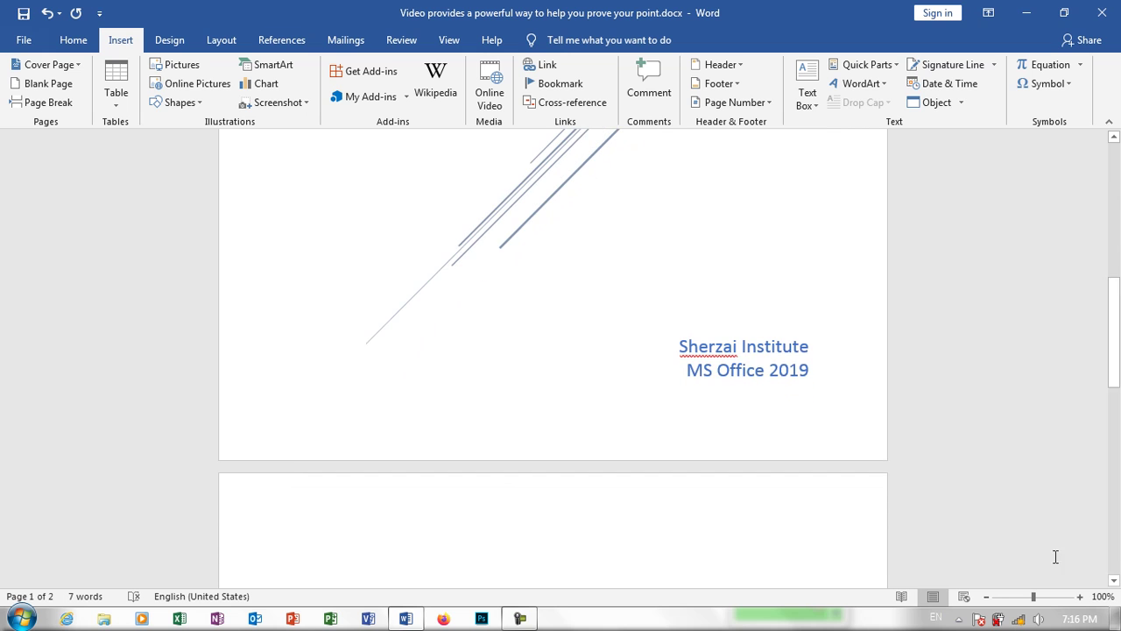
# - Zoom out to view whole pages and place the insertion point on page 2
pyautogui.click(987, 597)
pyautogui.click(988, 597)
pyautogui.click(987, 596)
pyautogui.click(987, 597)
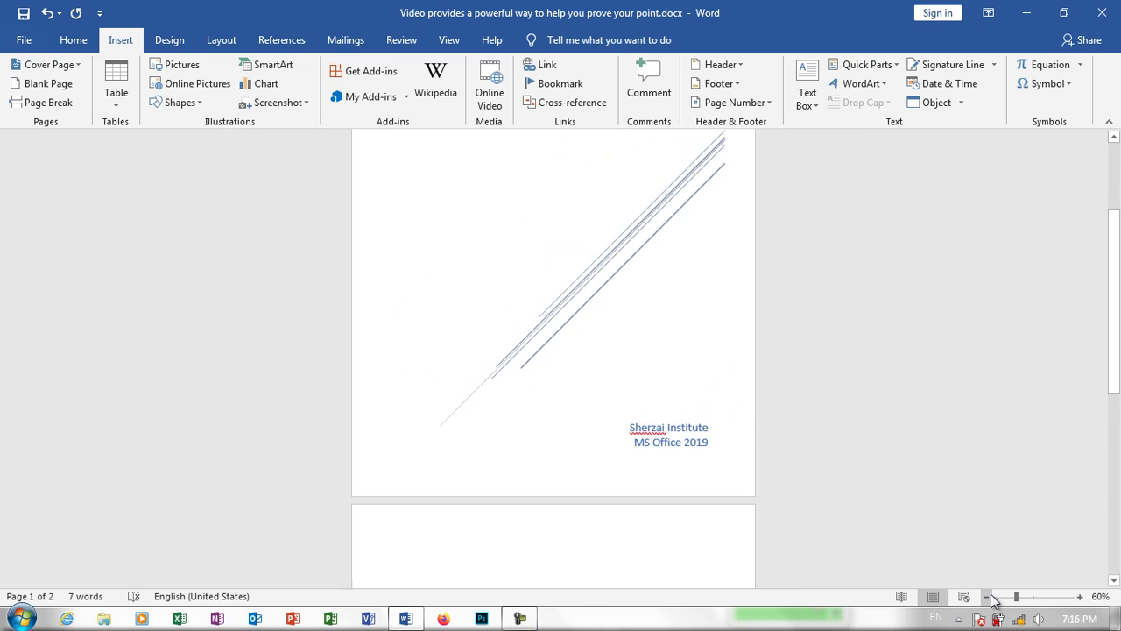
pyautogui.click(987, 596)
pyautogui.click(988, 596)
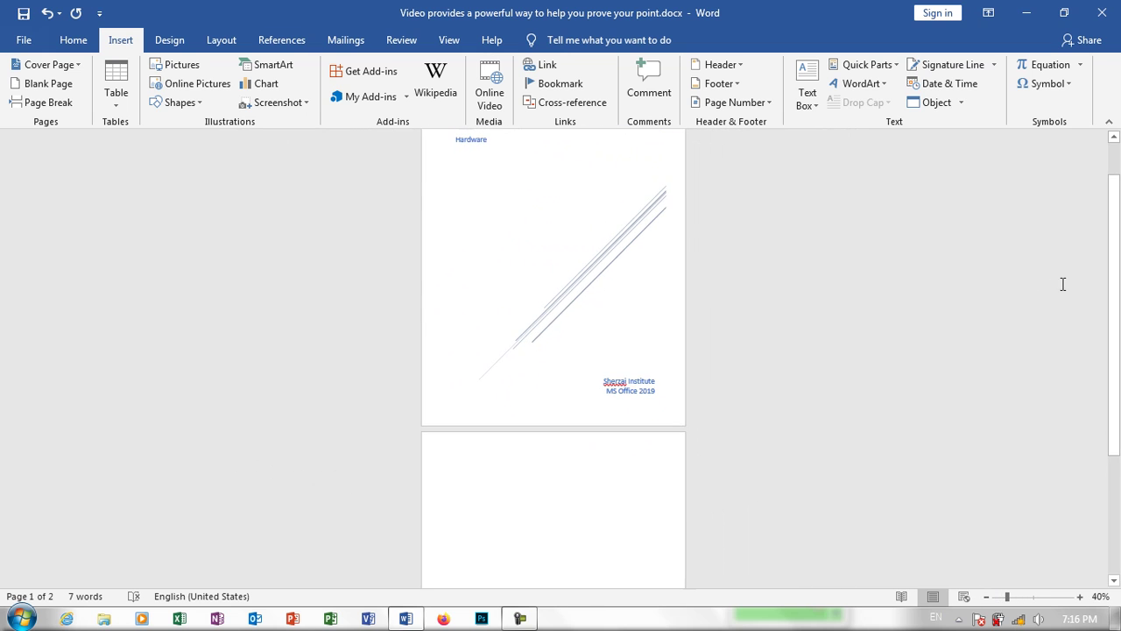
pyautogui.moveTo(1113, 254); pyautogui.dragTo(1113, 218)
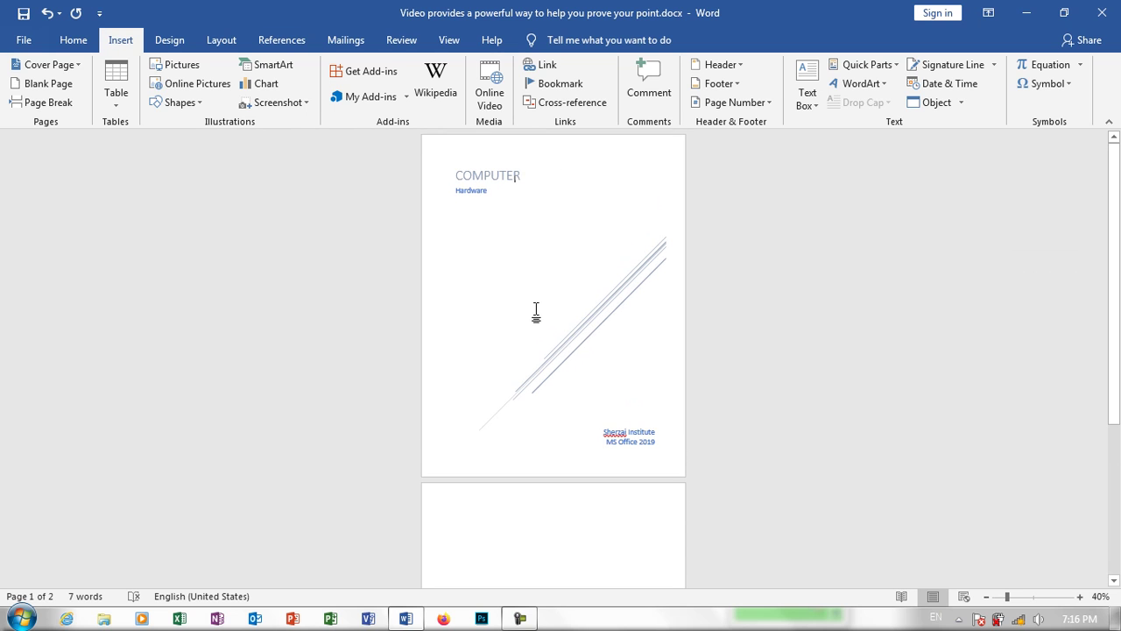
pyautogui.click(549, 530)
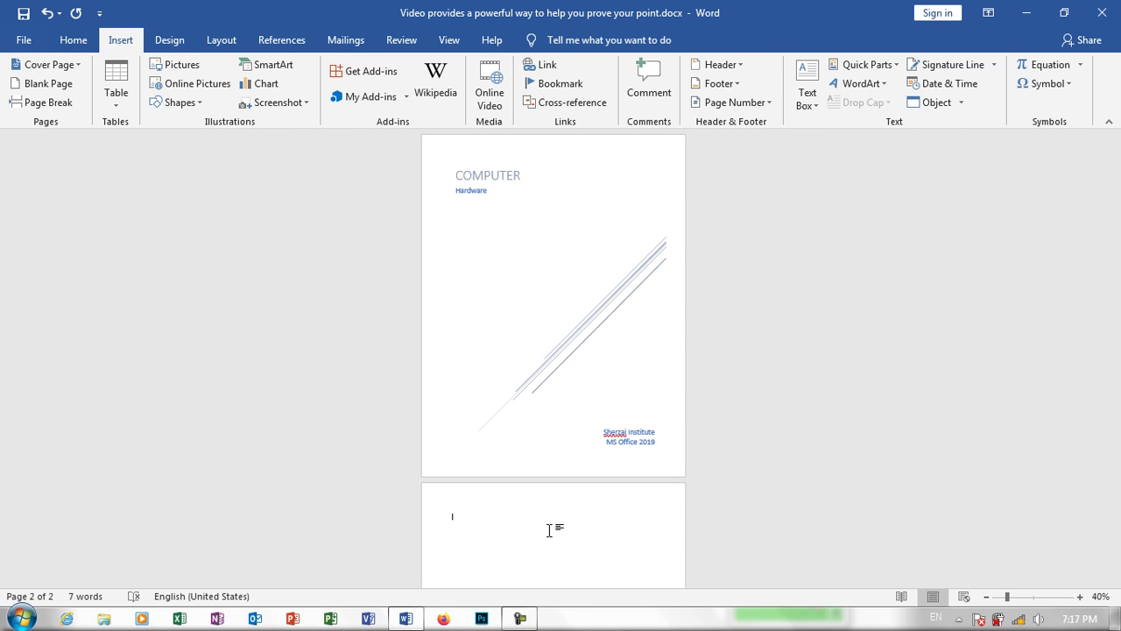
# - Open the Cover Page gallery and browse the built-in designs
pyautogui.click(79, 65)
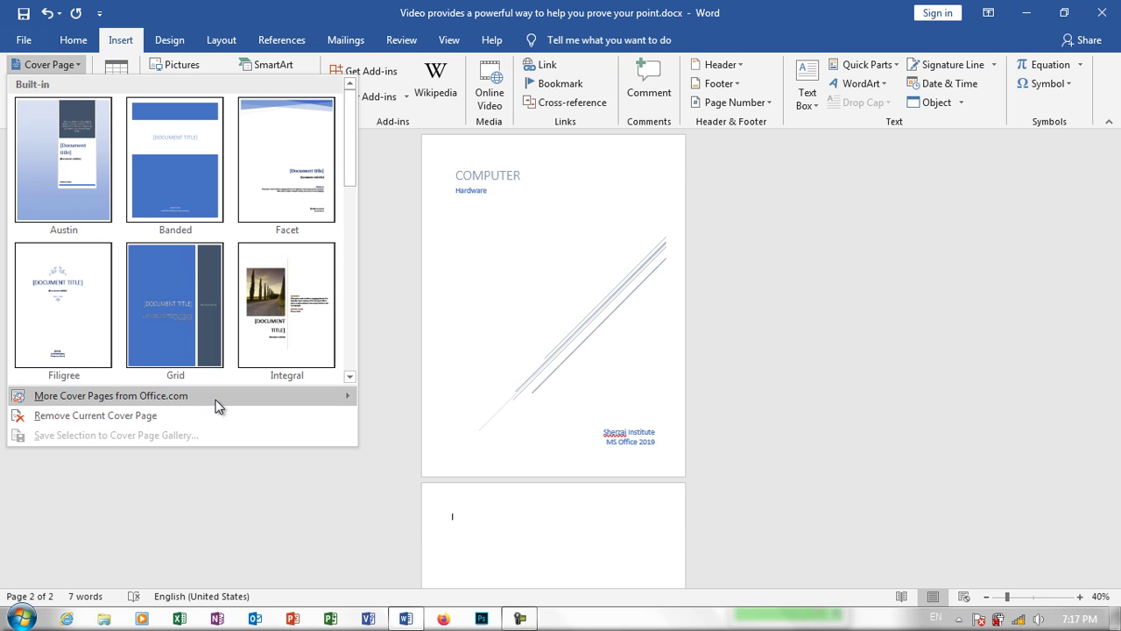
pyautogui.moveTo(216, 403)
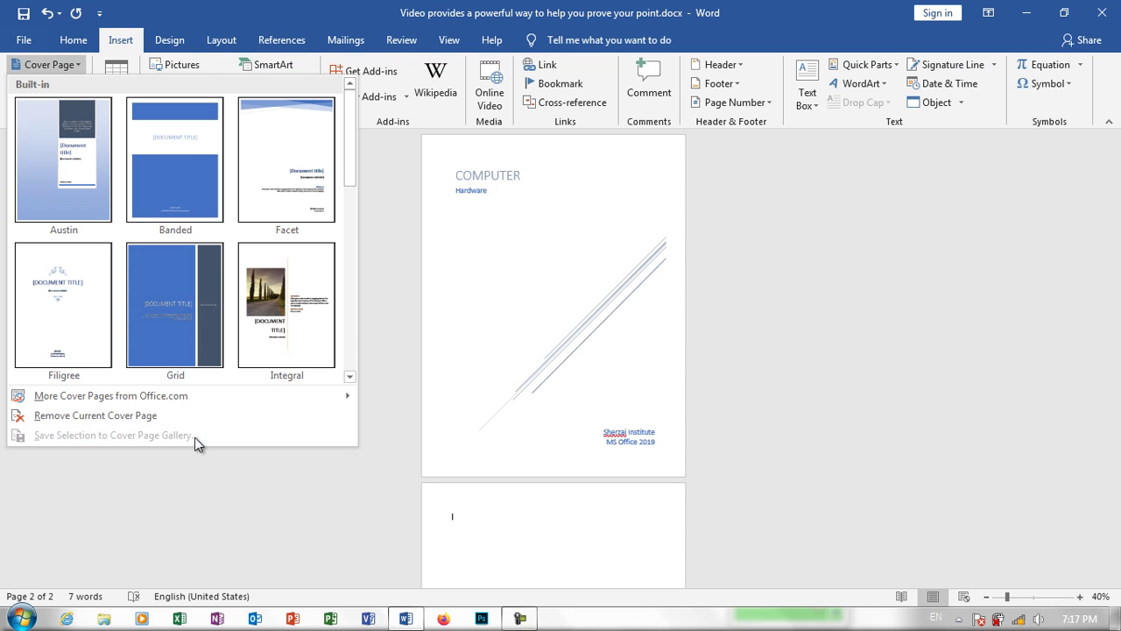
pyautogui.moveTo(351, 150); pyautogui.dragTo(351, 262)
# - Replace the Slice cover with a Semaphore cover page and zoom in to read it
pyautogui.click(260, 416)
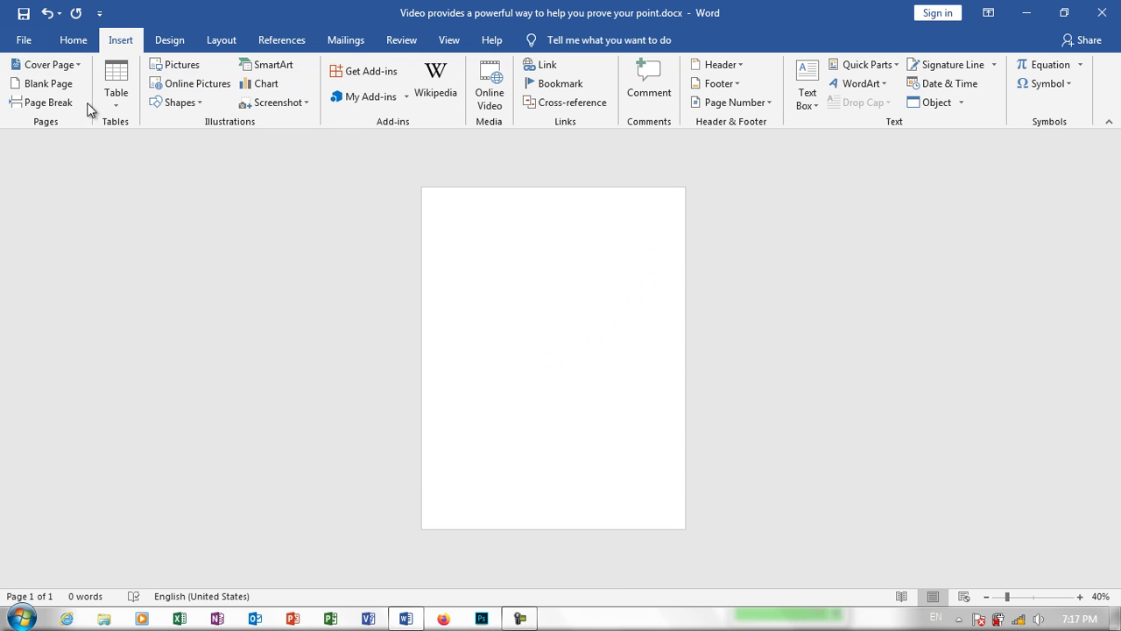
pyautogui.click(78, 66)
pyautogui.moveTo(351, 127); pyautogui.dragTo(358, 238)
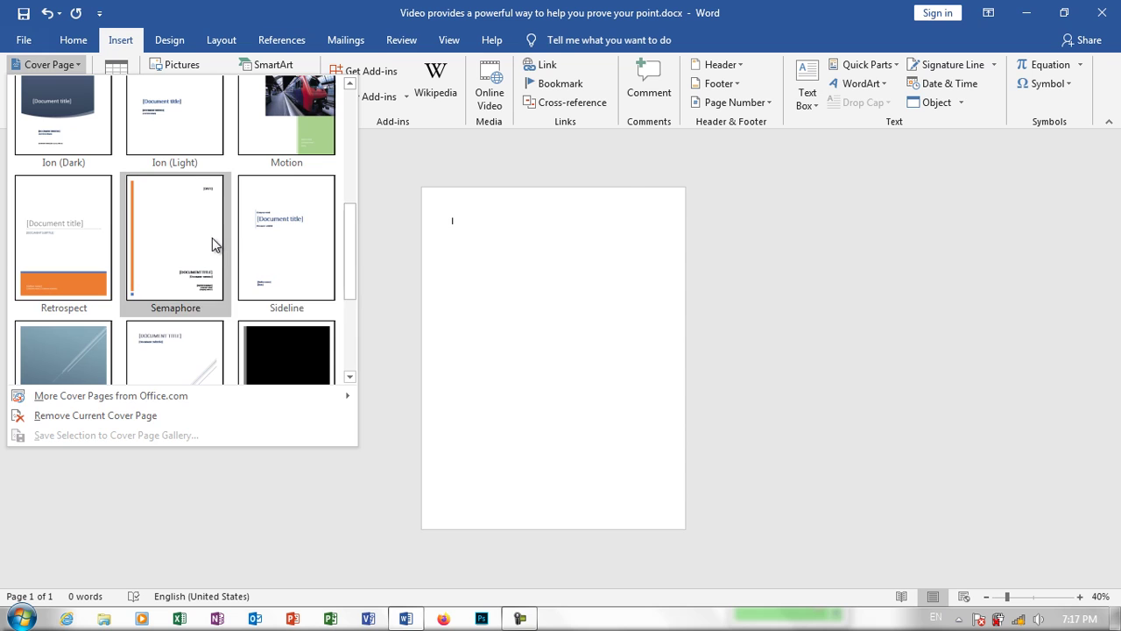
pyautogui.click(212, 238)
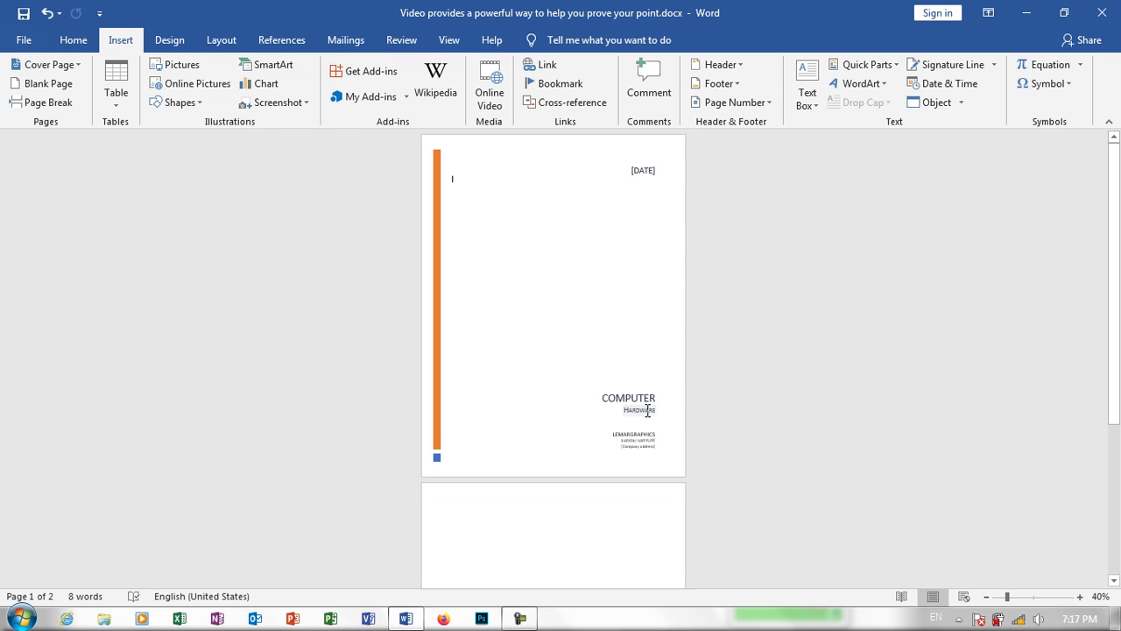
pyautogui.click(1035, 597)
# - Type the address into the company address placeholder
pyautogui.moveTo(1116, 258); pyautogui.dragTo(1116, 355)
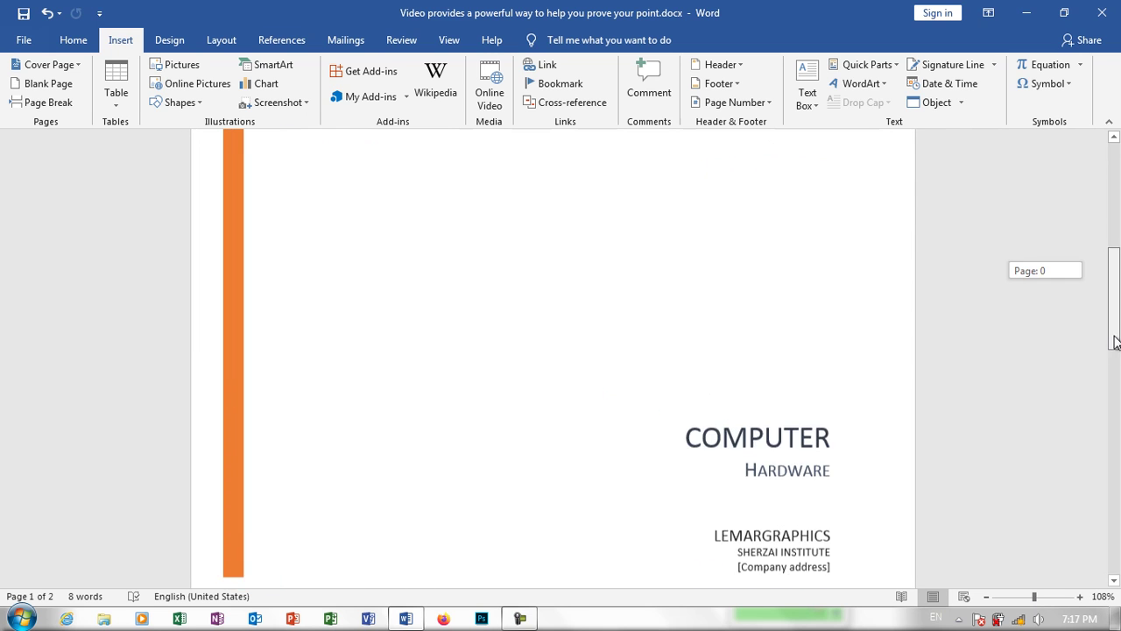
pyautogui.click(785, 466)
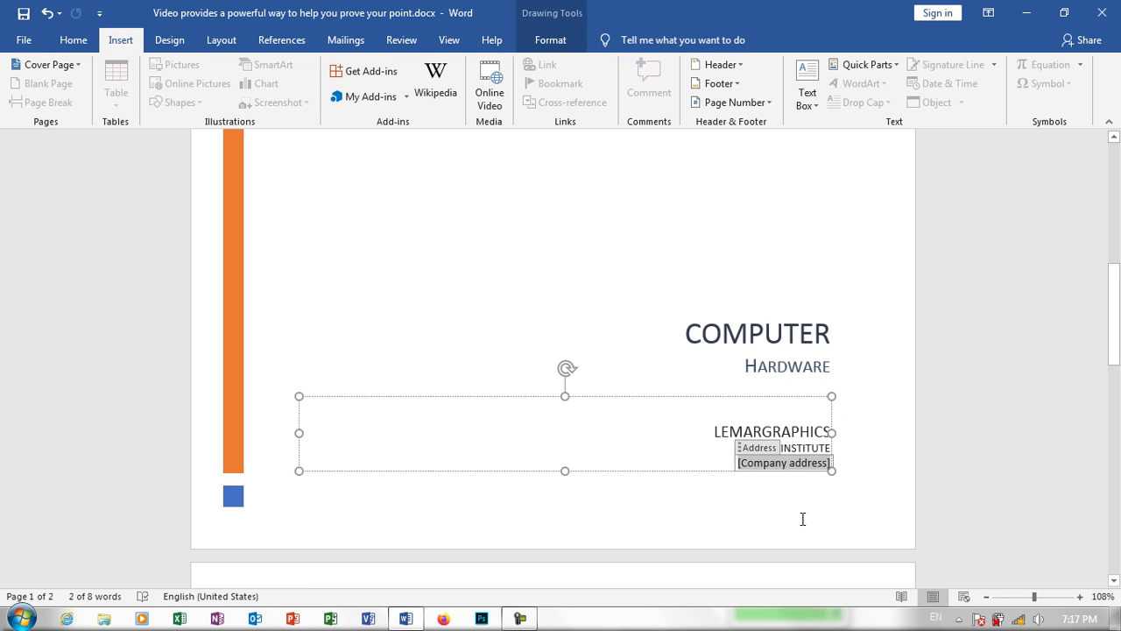
pyautogui.write('Dis 3')
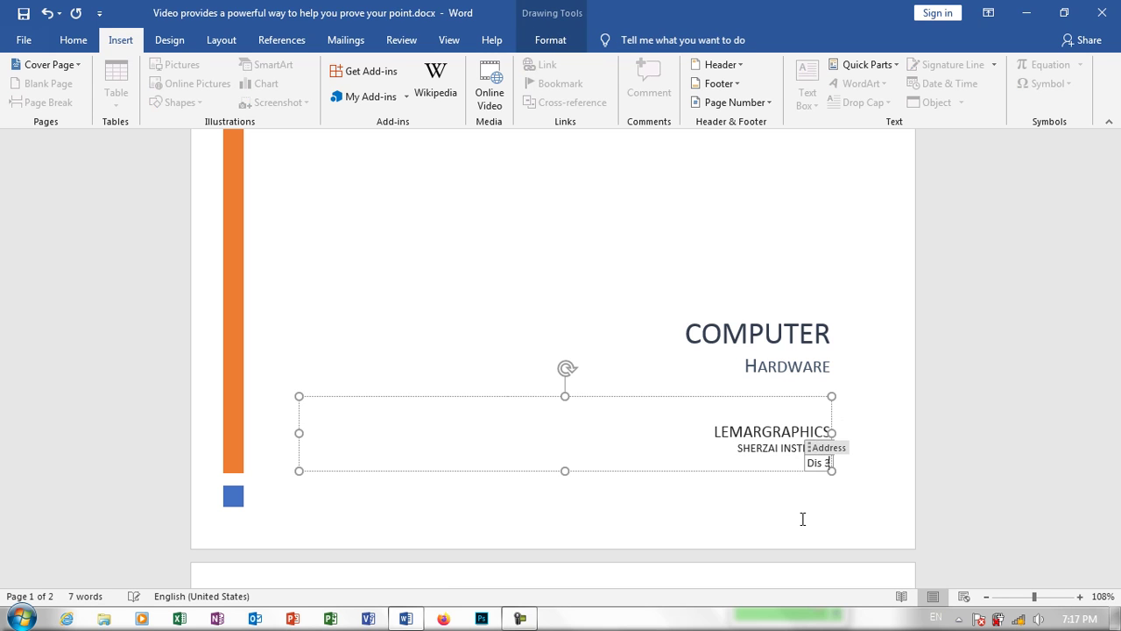
# - Set the cover page's publish date to October 8, 2020 via the date picker
pyautogui.moveTo(1114, 343); pyautogui.dragTo(1115, 201)
pyautogui.click(800, 244)
pyautogui.click(843, 245)
pyautogui.click(799, 311)
pyautogui.click(720, 368)
pyautogui.moveTo(1113, 201)
pyautogui.mouseDown()
pyautogui.moveTo(1114, 348)
pyautogui.moveTo(1107, 297)
pyautogui.moveTo(1104, 326)
pyautogui.mouseUp()
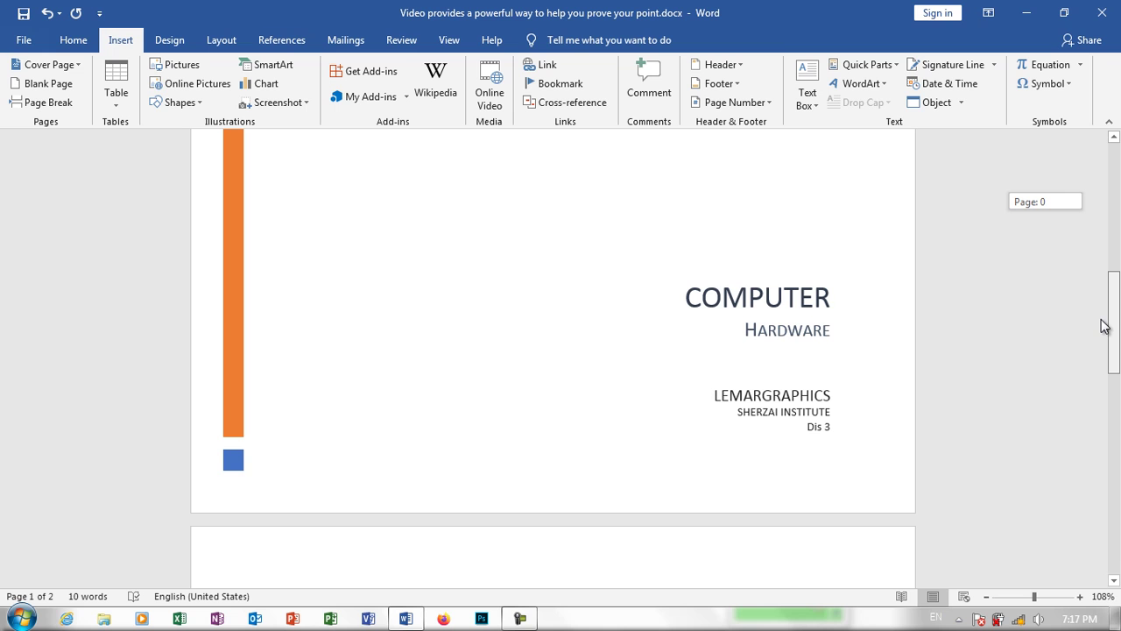
pyautogui.moveTo(1104, 326); pyautogui.dragTo(1102, 371)
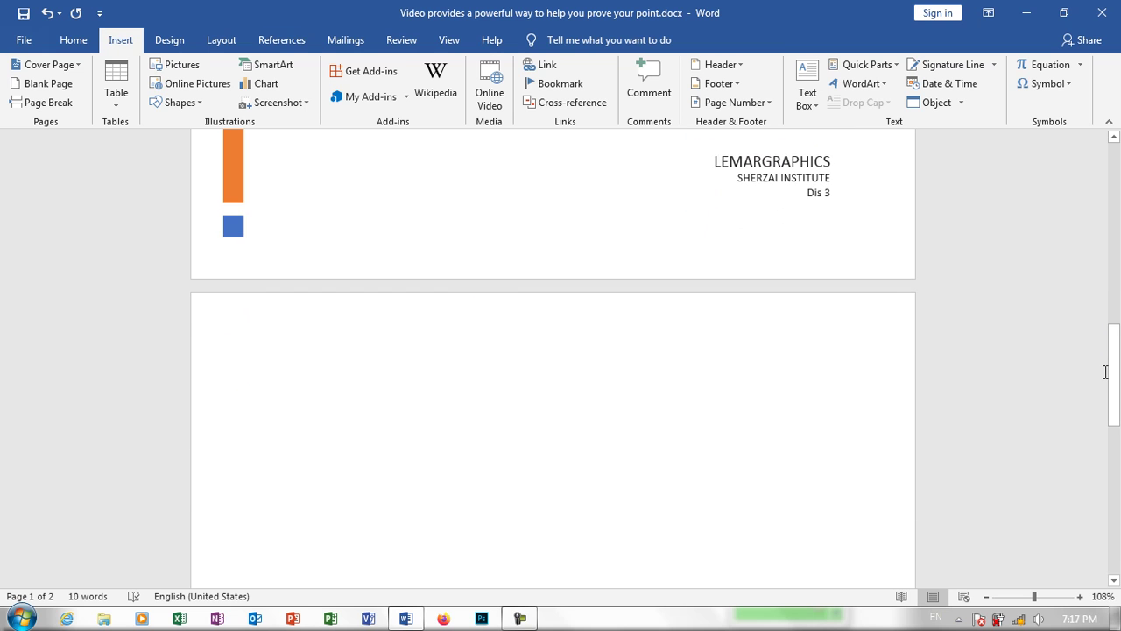
# - Generate sample paragraphs on page 2 with =rand() and zoom out to 60% to view both pages
pyautogui.click(493, 422)
pyautogui.write('=rand')
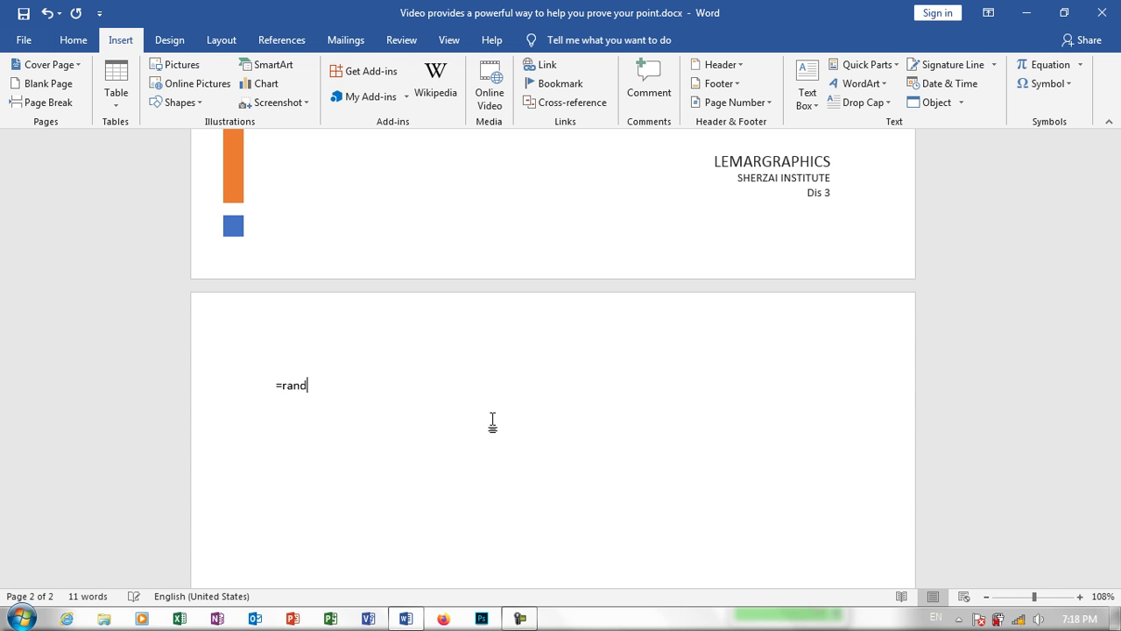
pyautogui.write('()')
pyautogui.press('Return')
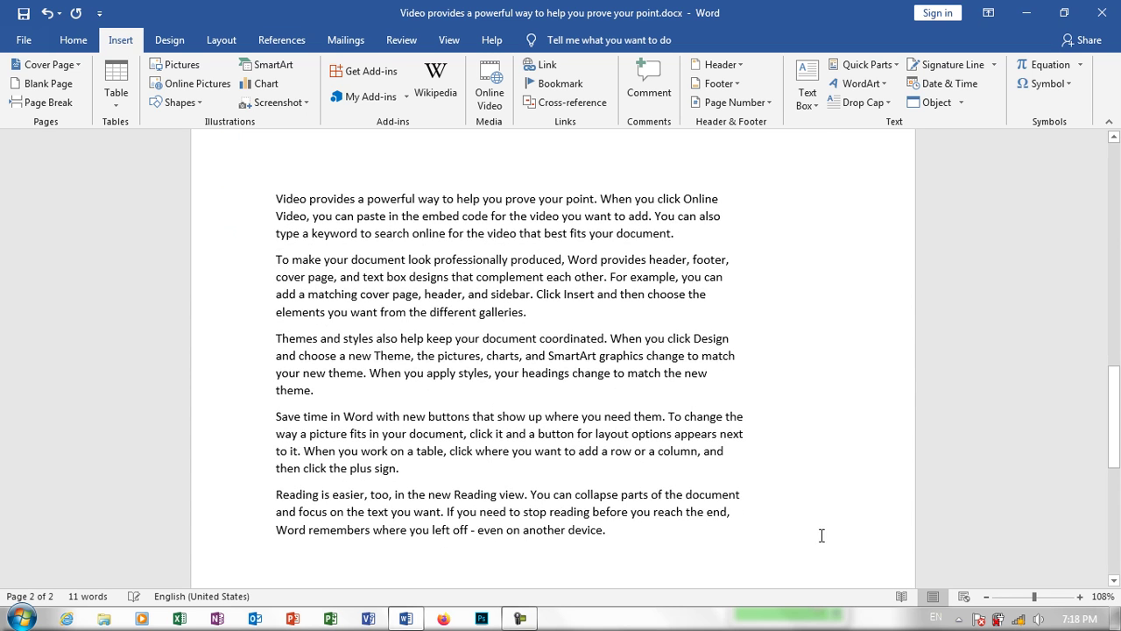
pyautogui.click(986, 596)
pyautogui.click(986, 596)
pyautogui.click(987, 597)
pyautogui.click(986, 596)
pyautogui.click(986, 597)
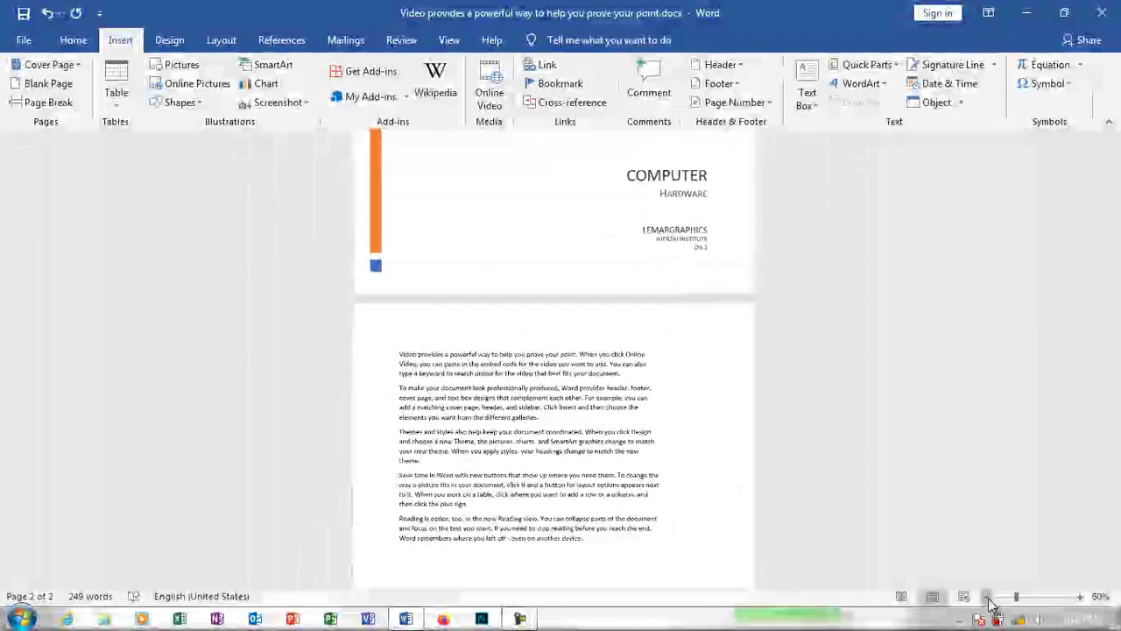
pyautogui.moveTo(1113, 368)
pyautogui.mouseDown()
pyautogui.moveTo(1111, 358)
pyautogui.moveTo(1117, 438)
pyautogui.moveTo(1115, 389)
pyautogui.mouseUp()
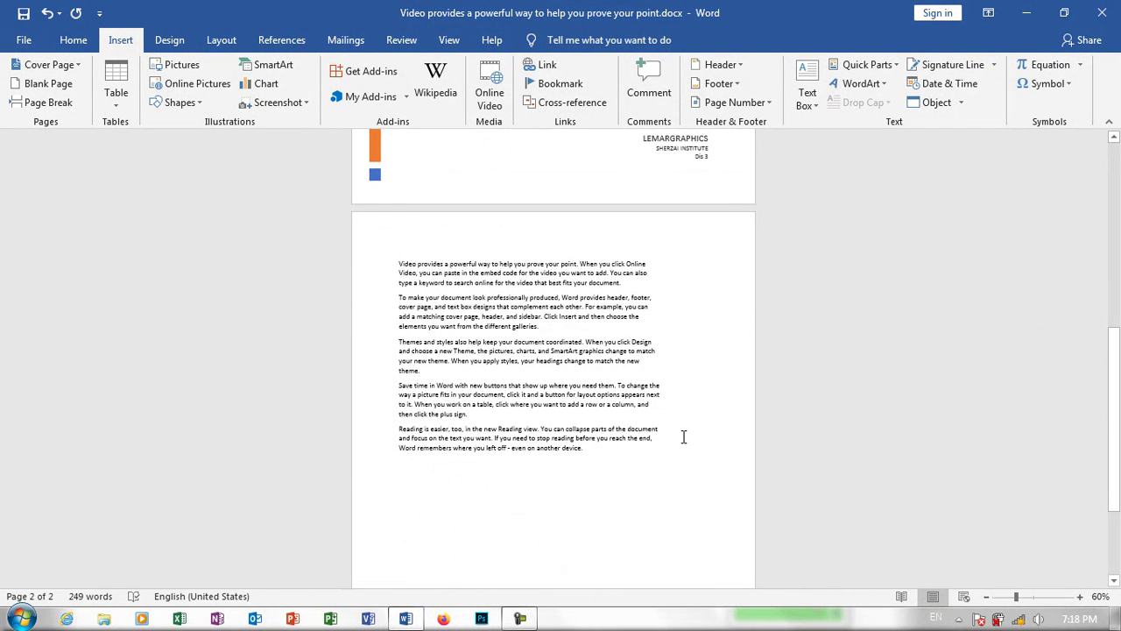
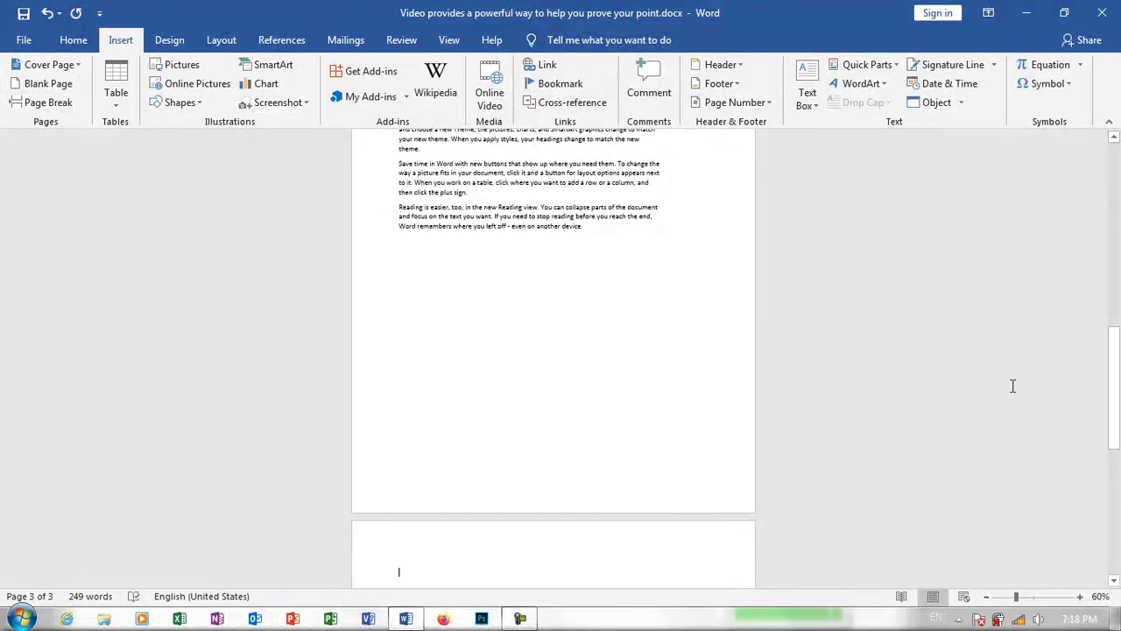
# - Add a blank page after the body text page, then return to the end of the body text
pyautogui.moveTo(1113, 385)
pyautogui.mouseDown()
pyautogui.moveTo(1113, 512)
pyautogui.moveTo(1114, 393)
pyautogui.mouseUp()
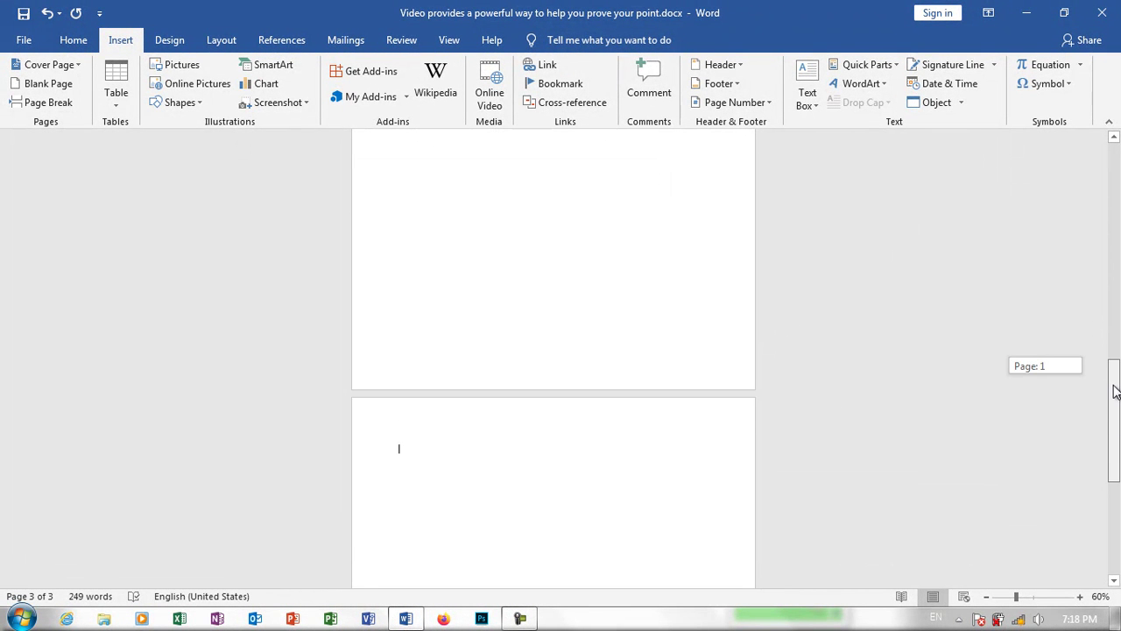
pyautogui.click(64, 85)
pyautogui.moveTo(1113, 434)
pyautogui.mouseDown()
pyautogui.moveTo(1115, 569)
pyautogui.moveTo(1078, 216)
pyautogui.mouseUp()
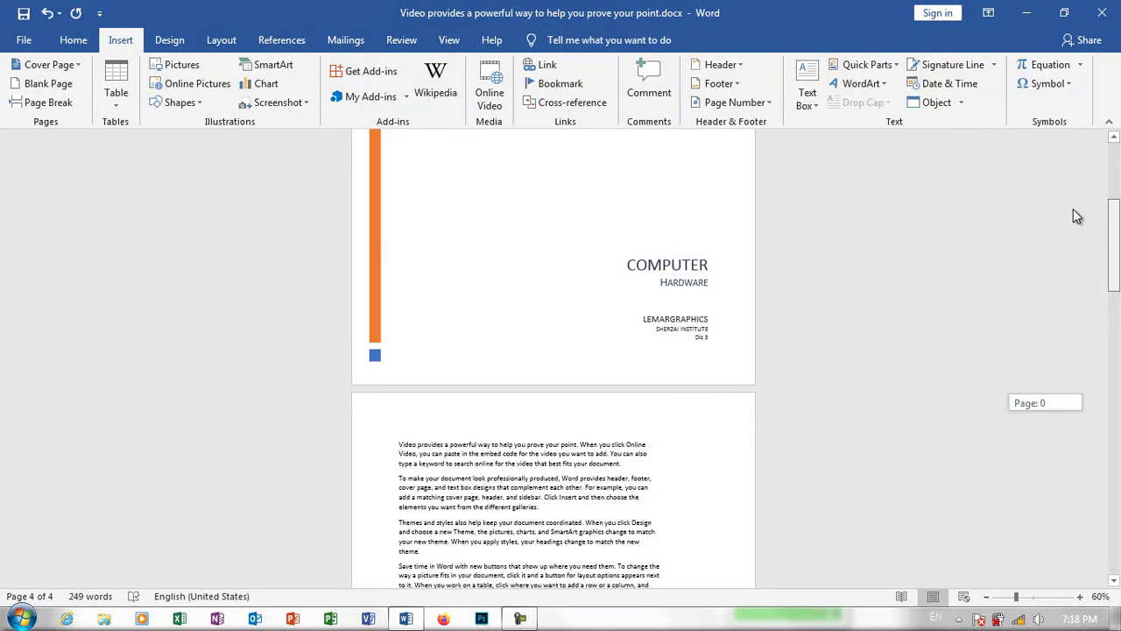
pyautogui.moveTo(1078, 216)
pyautogui.mouseDown()
pyautogui.moveTo(1114, 592)
pyautogui.moveTo(1080, 284)
pyautogui.mouseUp()
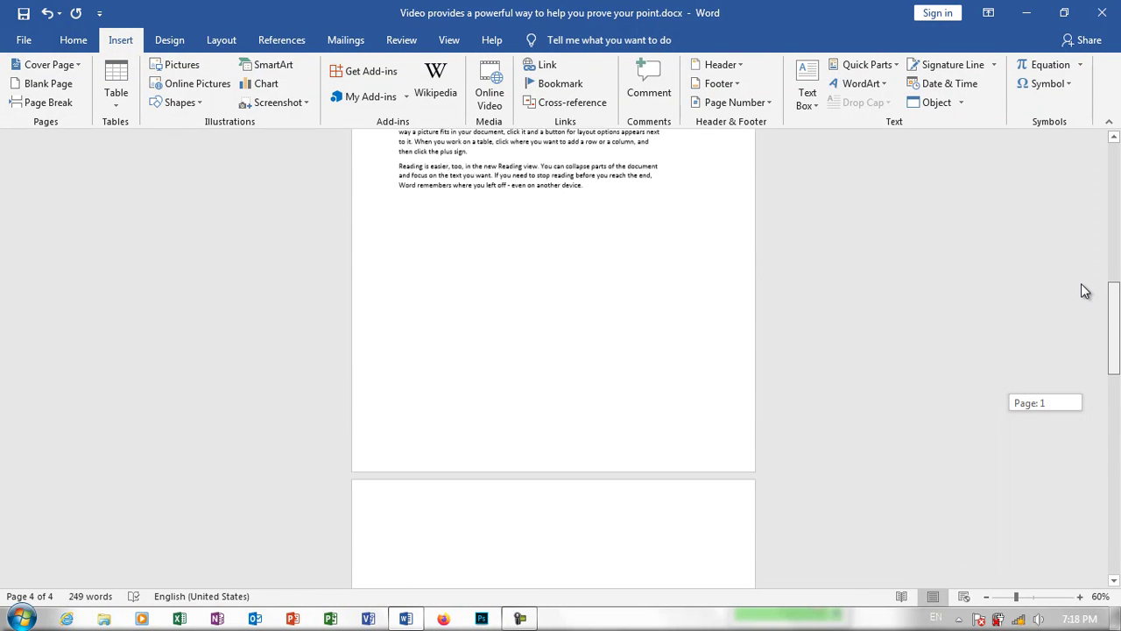
pyautogui.moveTo(1081, 283); pyautogui.dragTo(1082, 284)
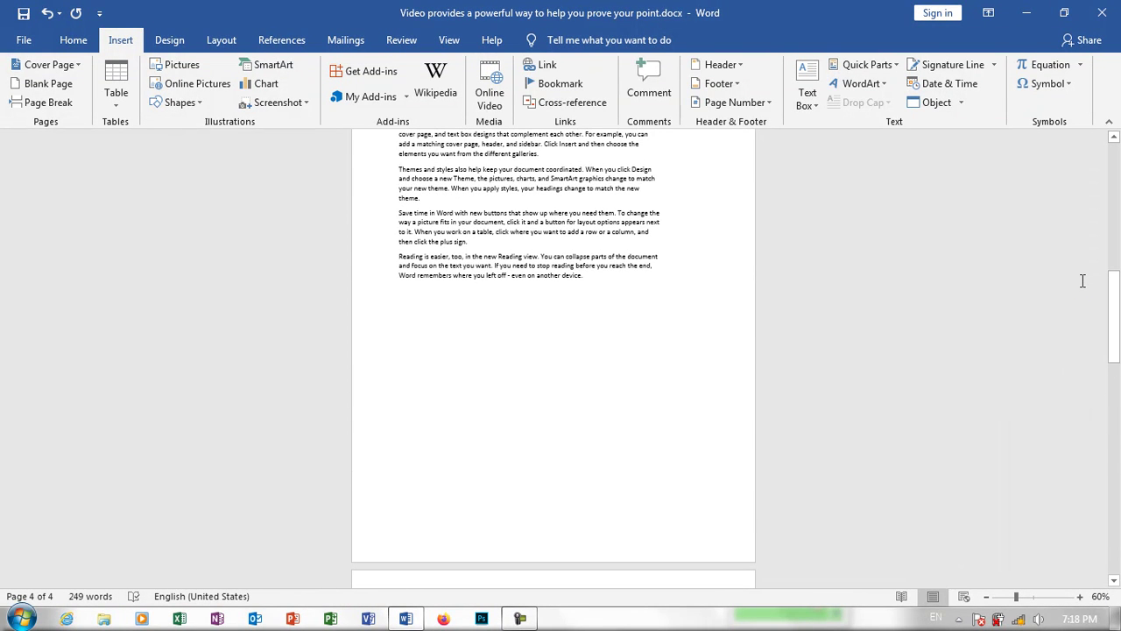
pyautogui.moveTo(1113, 319); pyautogui.dragTo(1115, 313)
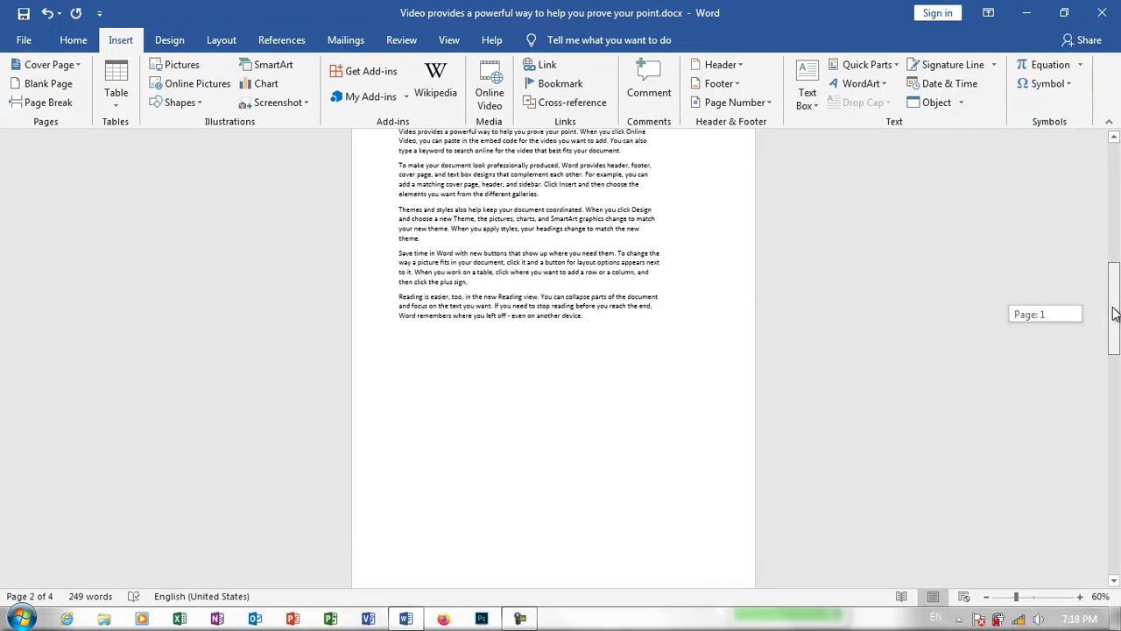
# - Type filler lines 'Sd fdF', 'GDS FGSDFG', 'SDF G', 'SDF G' after 'device.', then add a page break
pyautogui.click(604, 318)
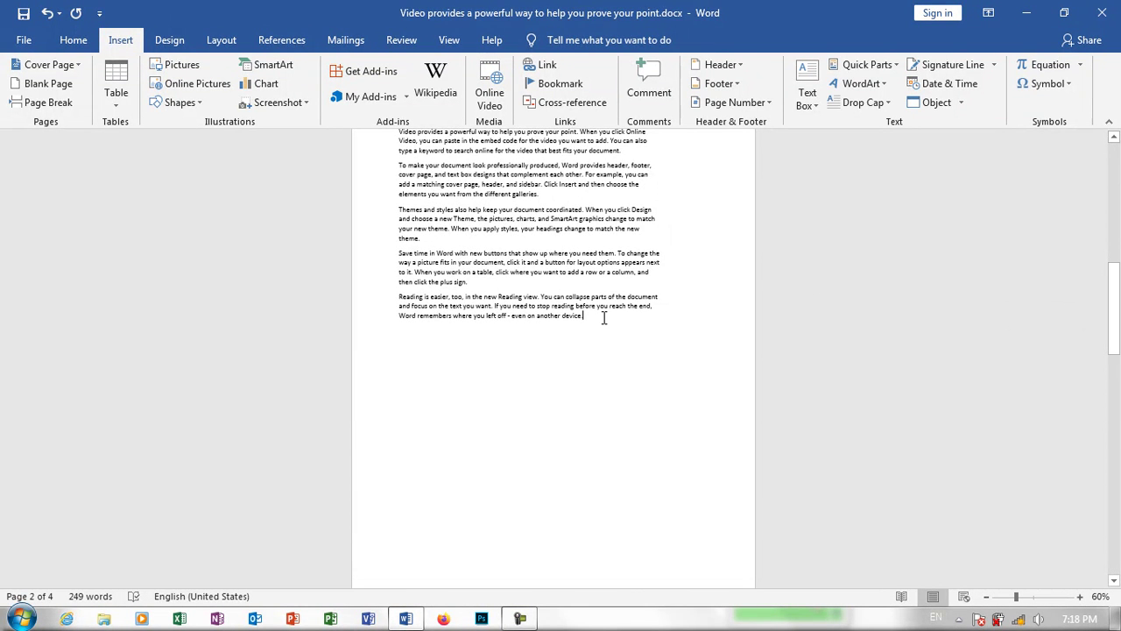
pyautogui.write('Sd fdF')
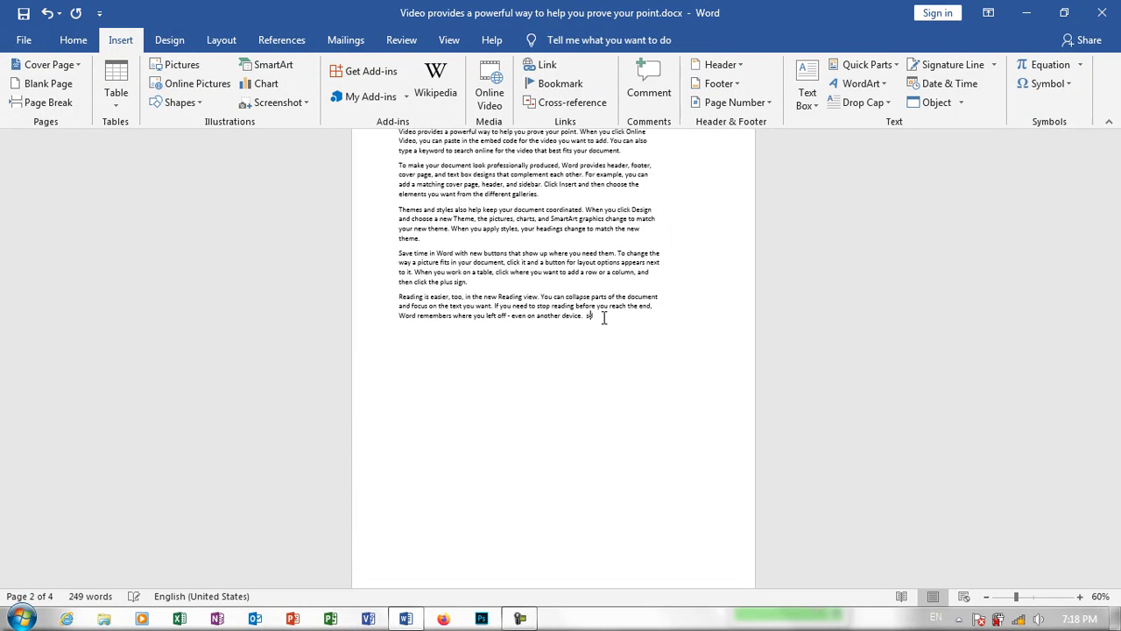
pyautogui.press('Return')
pyautogui.write('GDS FG')
pyautogui.press('Return')
pyautogui.write('SDFG')
pyautogui.press('Return')
pyautogui.write('SDF G')
pyautogui.press('Return')
pyautogui.write('SDF G')
pyautogui.click(61, 105)
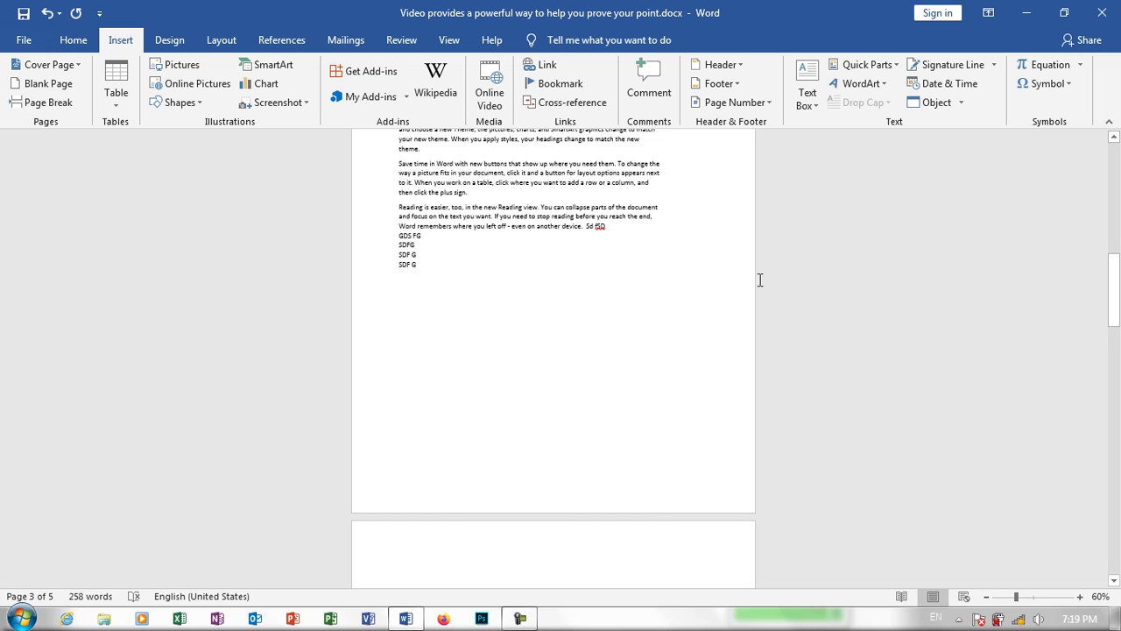
pyautogui.moveTo(1114, 326)
pyautogui.mouseDown()
pyautogui.moveTo(1118, 265)
pyautogui.moveTo(1115, 294)
pyautogui.mouseUp()
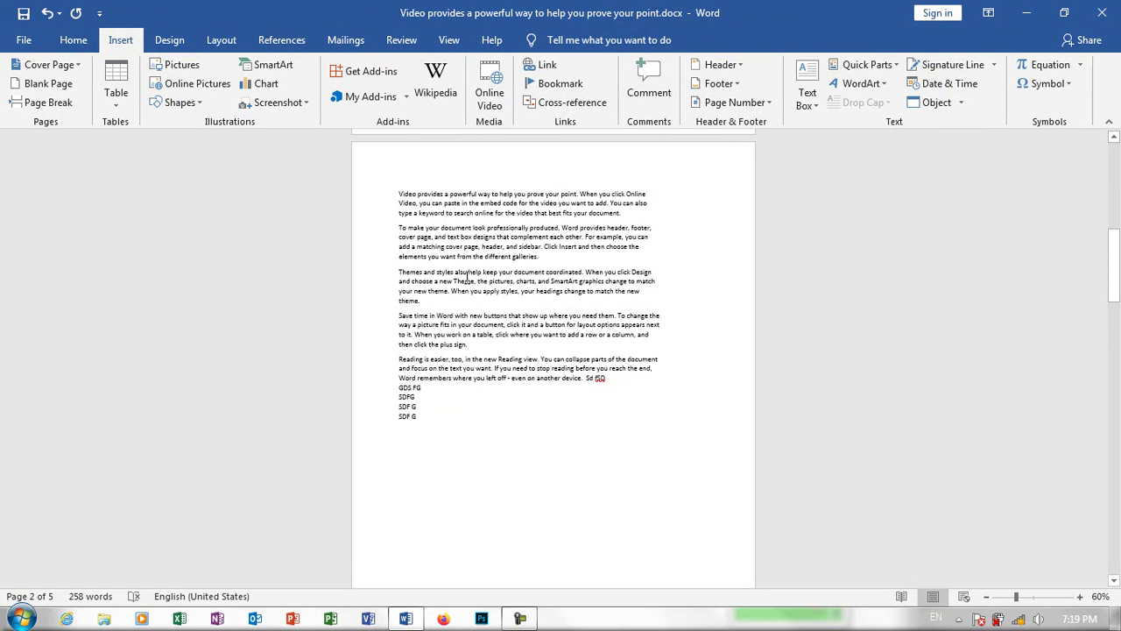
# - Insert a page break after 'theme.' at the end of the third paragraph
pyautogui.click(427, 301)
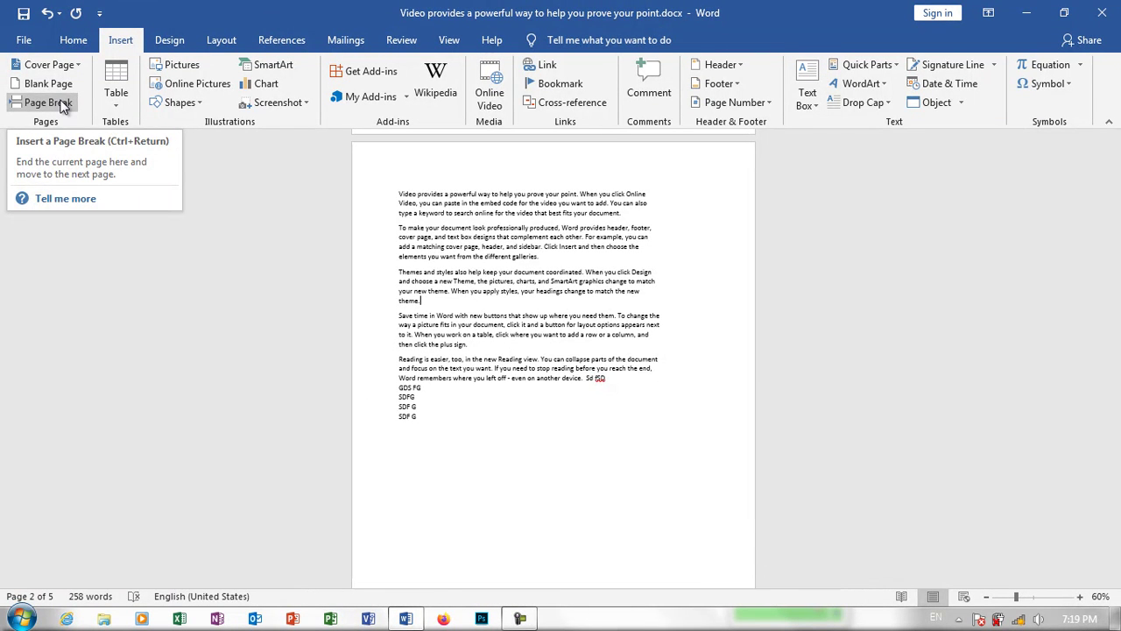
pyautogui.click(61, 106)
pyautogui.moveTo(1114, 263); pyautogui.dragTo(1116, 305)
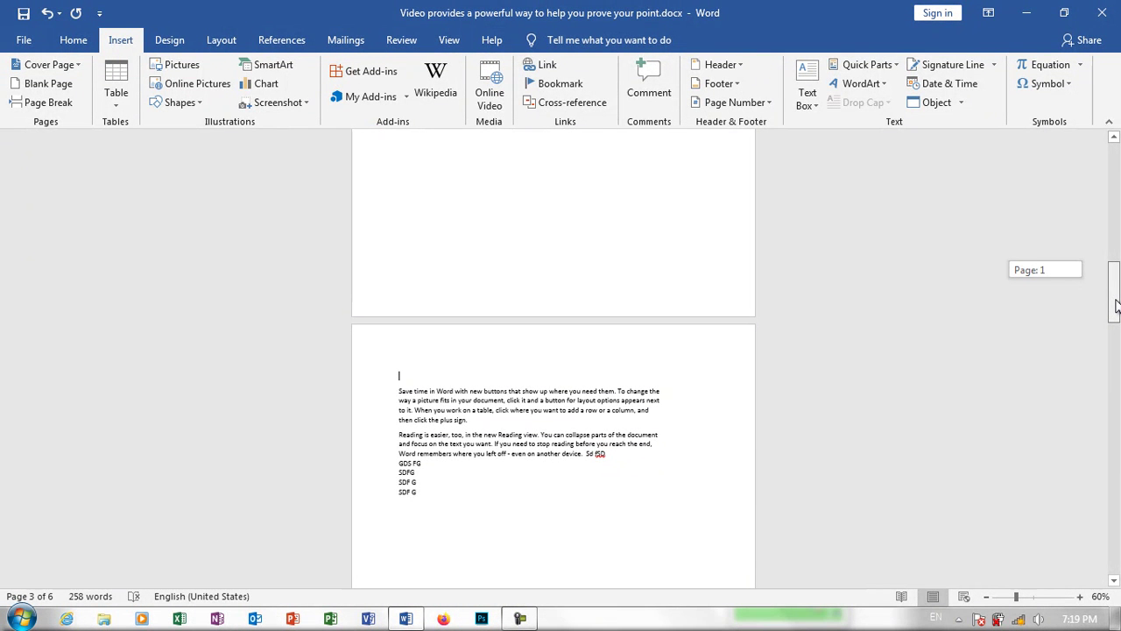
pyautogui.moveTo(1116, 304); pyautogui.dragTo(1115, 305)
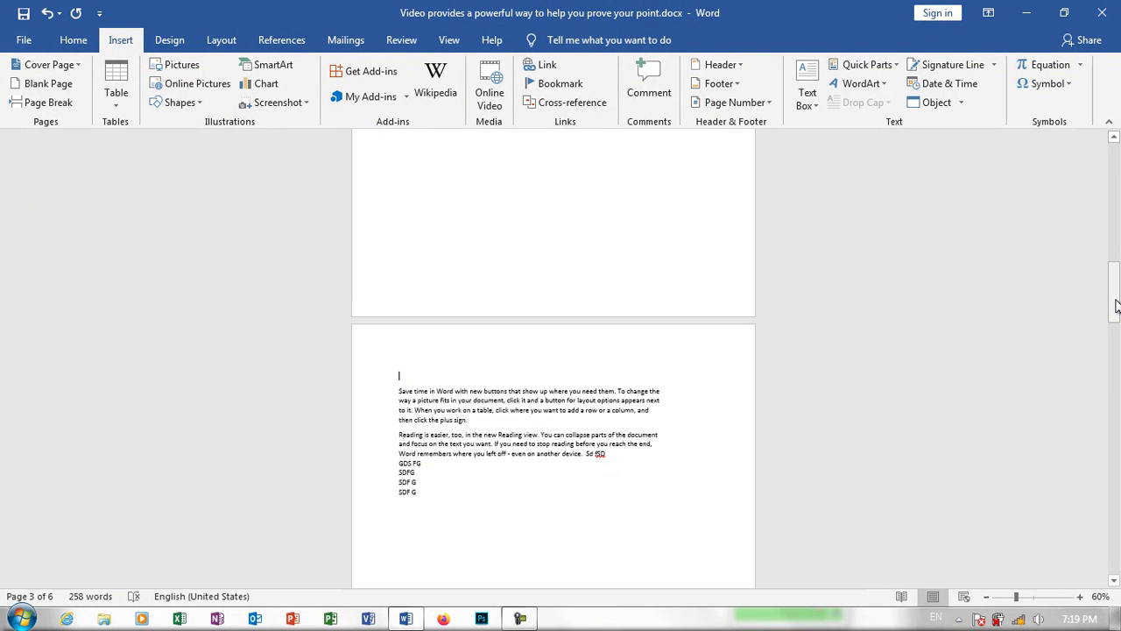